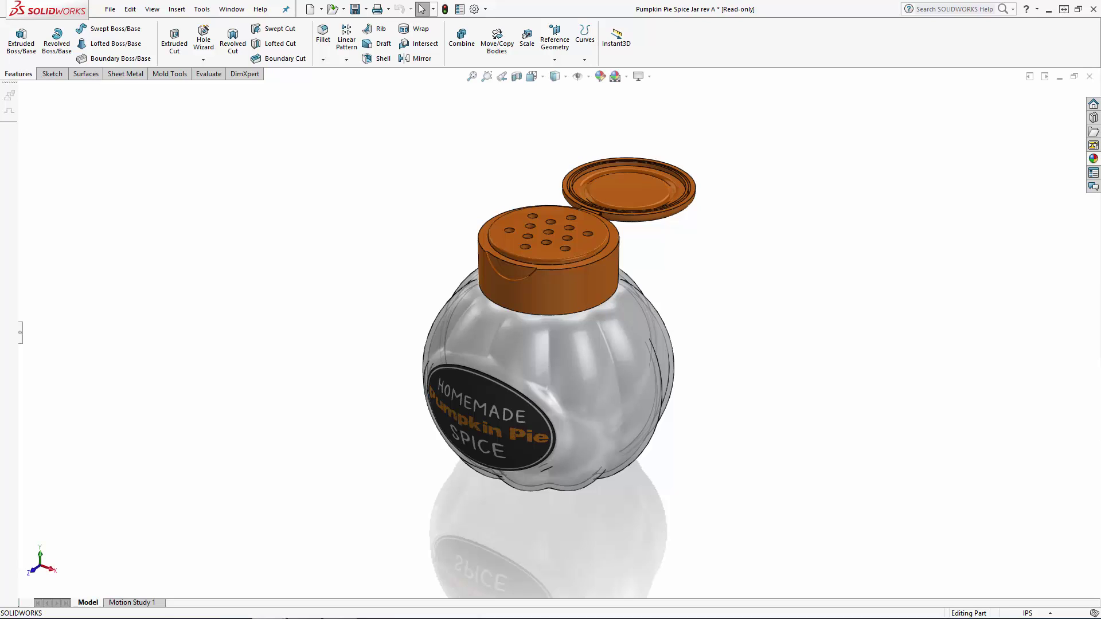
- Hide the orange cap and lid bodies, leaving the clear pumpkin jar body in view
middle_click_drag(895, 407, 634, 317)
scroll(611, 250, "down", 5)
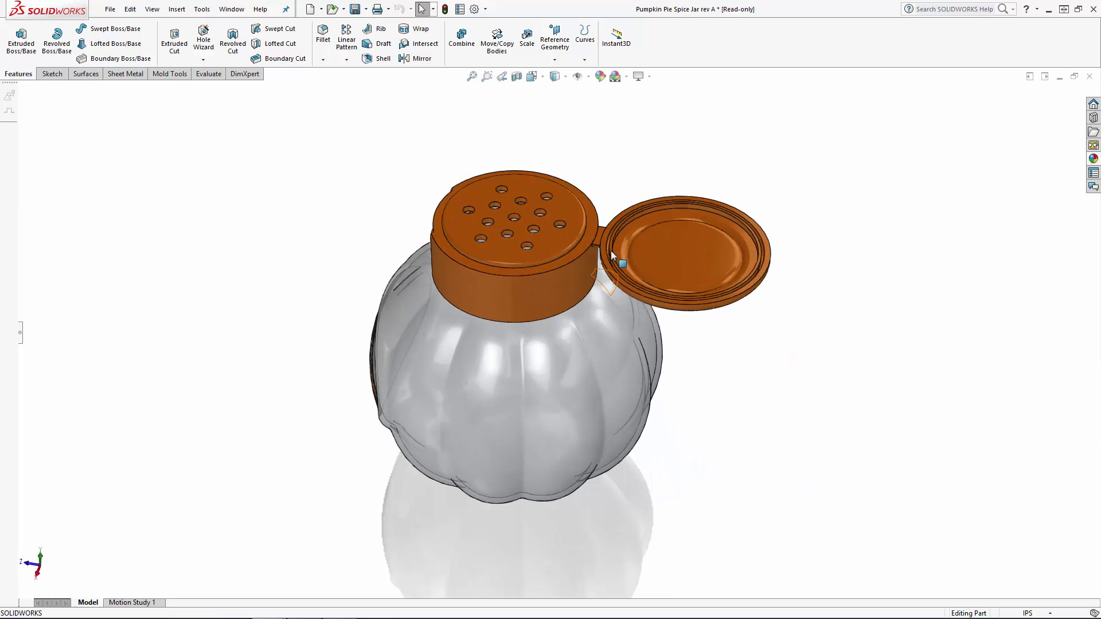
left_click(550, 264)
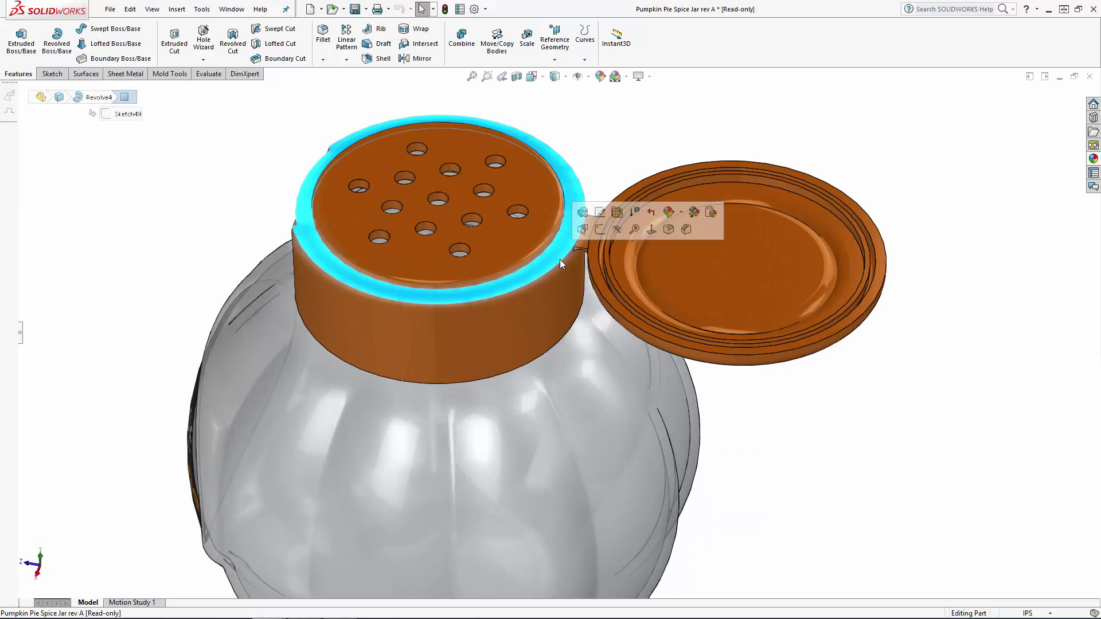
left_click(598, 227)
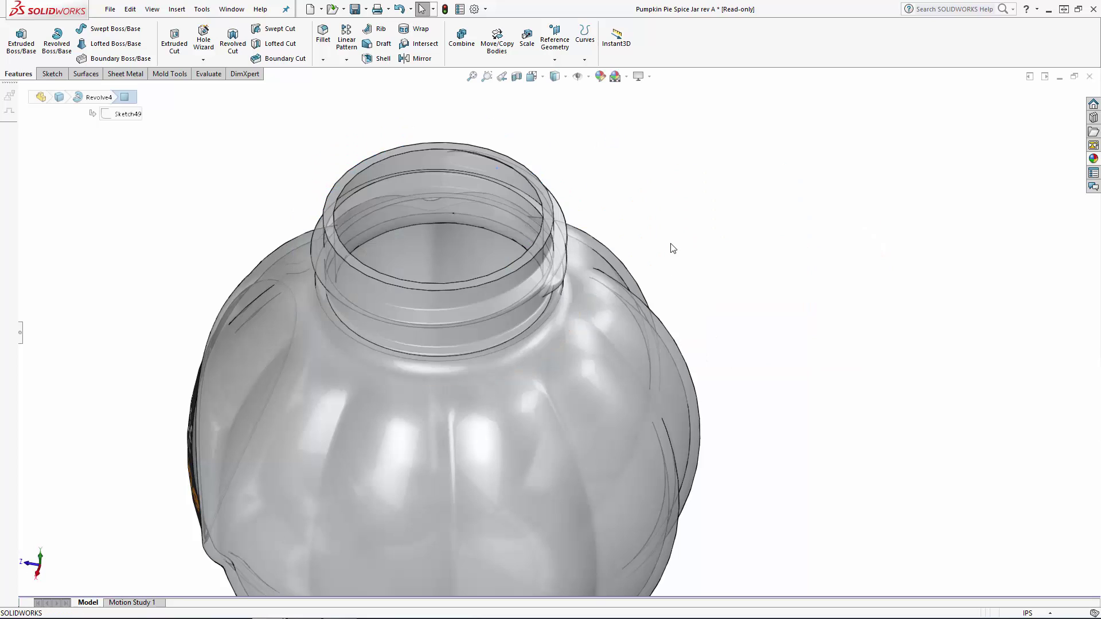
mouse_move(672, 248)
middle_mouse_down()
mouse_move(666, 207)
mouse_move(700, 163)
mouse_move(764, 180)
mouse_move(763, 194)
mouse_move(819, 266)
mouse_move(804, 256)
mouse_move(797, 285)
middle_mouse_up()
key("f")
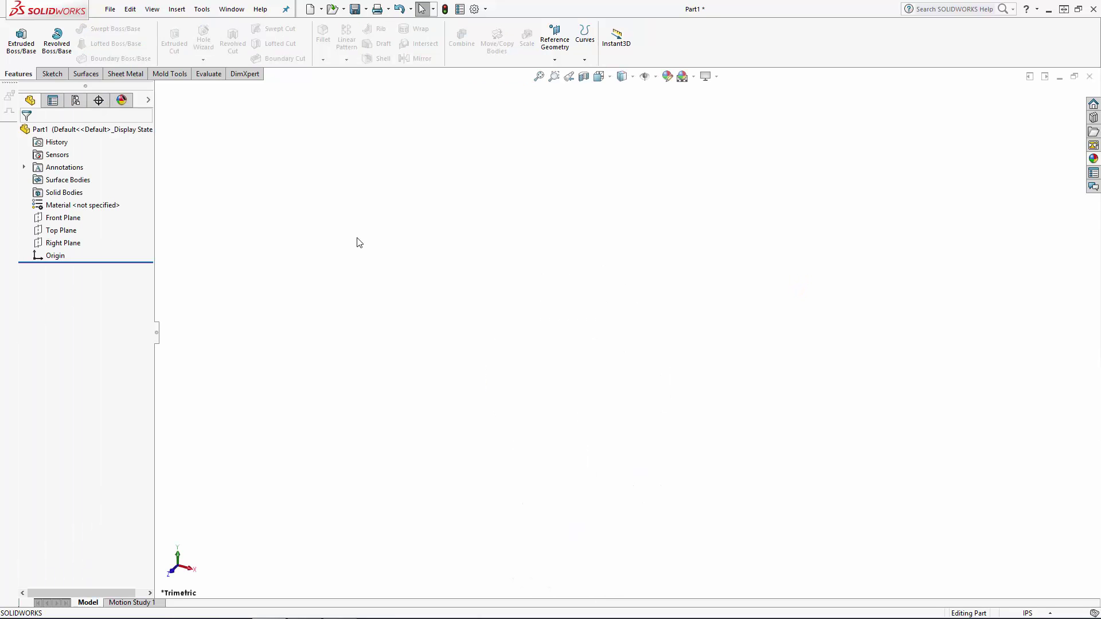
- Start a sketch on the Top Plane and draw a Ø3.25 circle centred at the origin
left_click(90, 232)
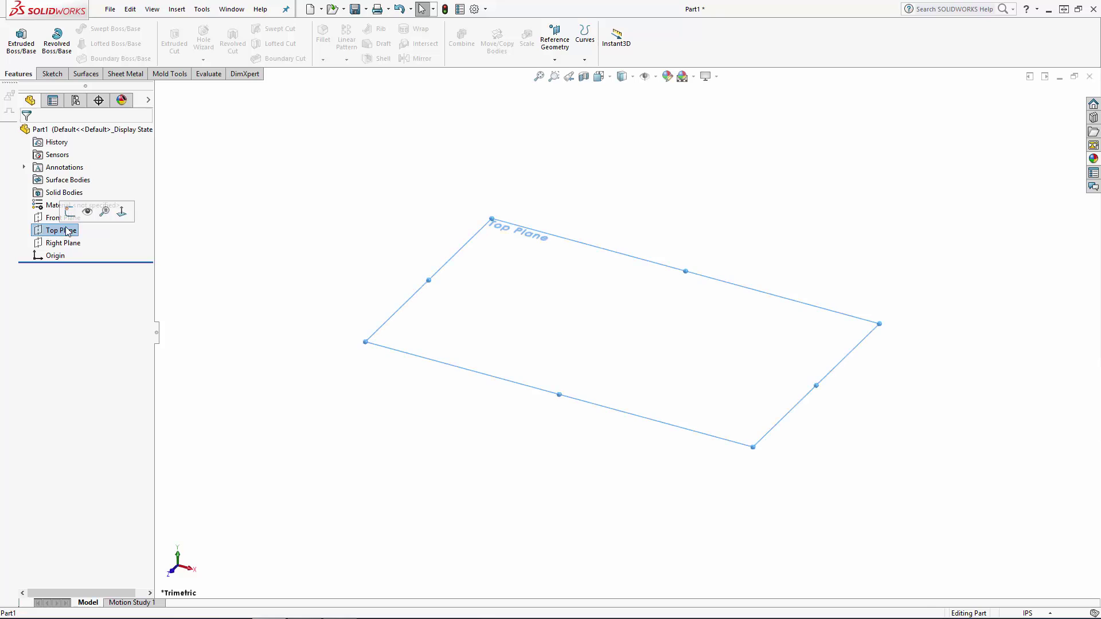
left_click(73, 212)
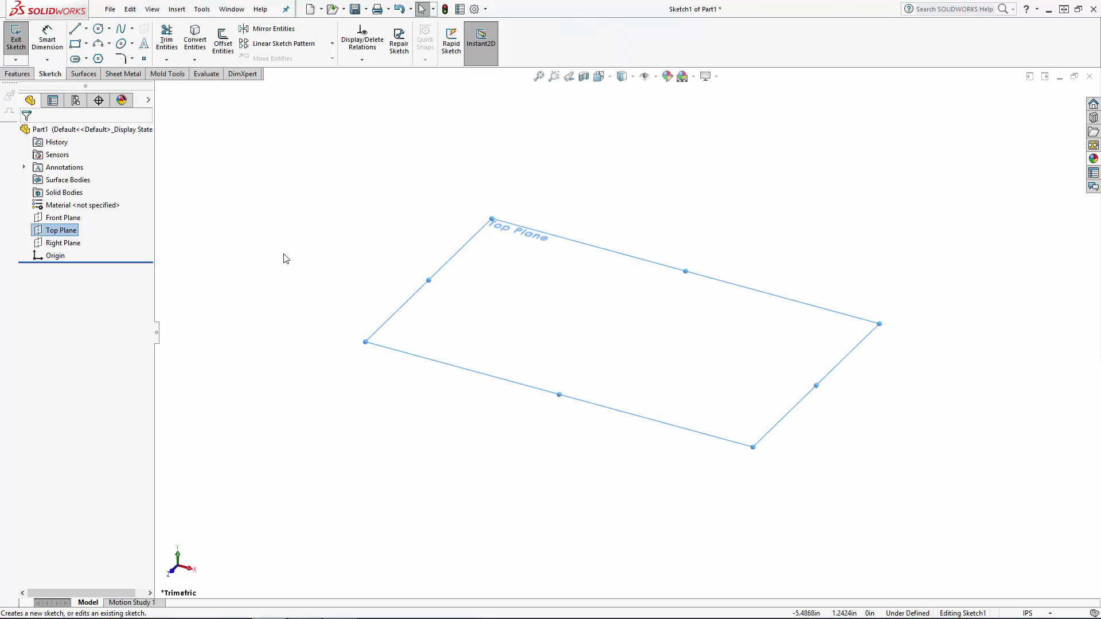
left_click(98, 29)
left_click(623, 333)
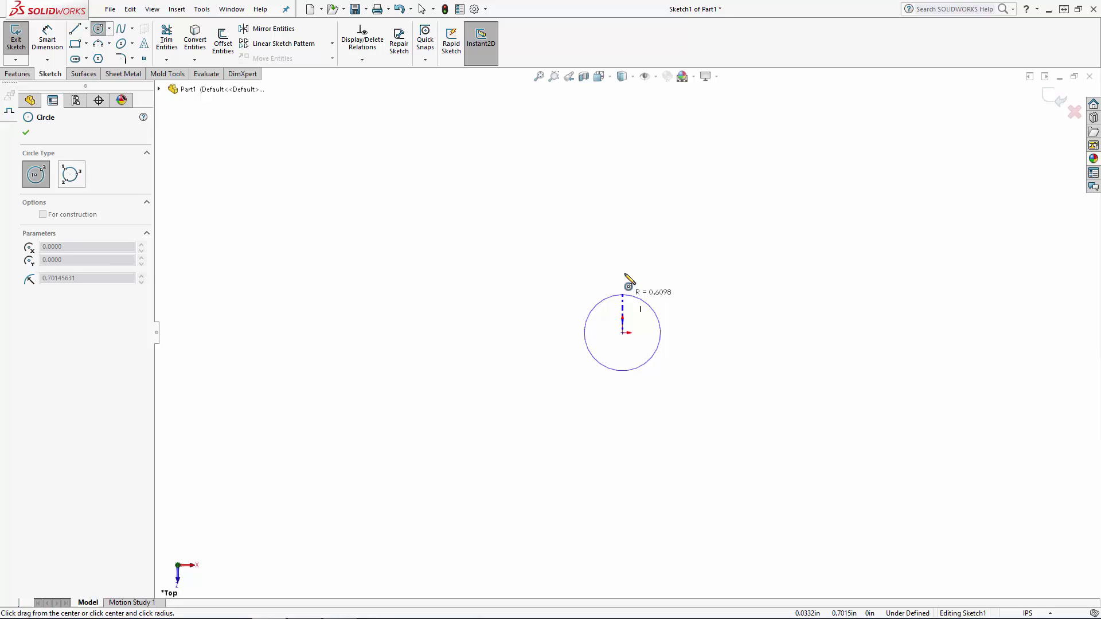
left_click(629, 263)
key("Escape")
left_click(47, 40)
left_click(549, 333)
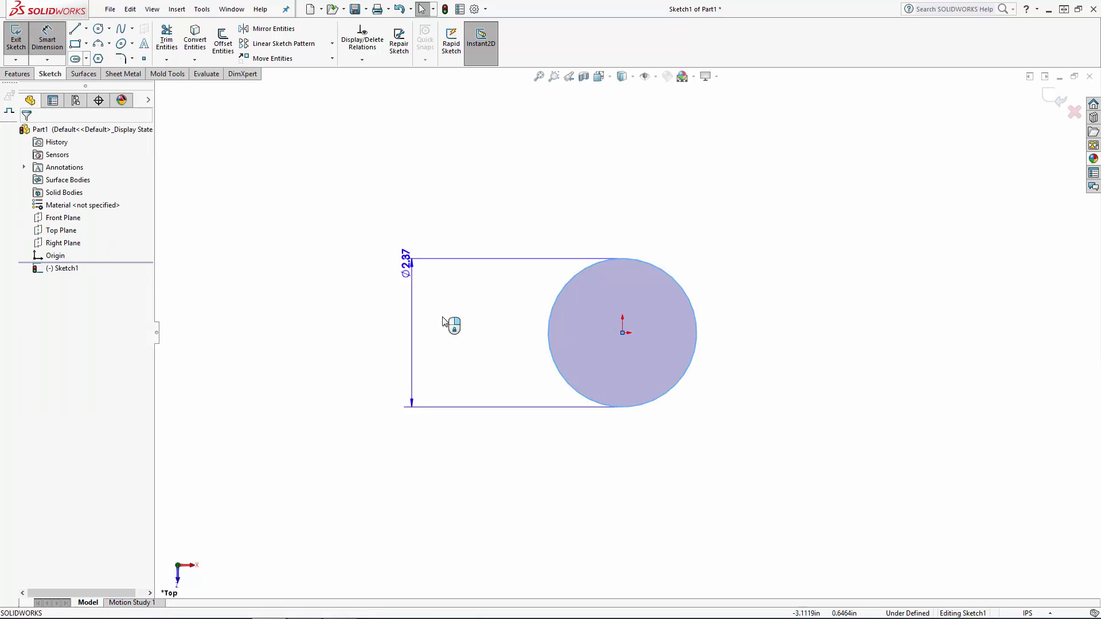
left_click(467, 322)
type("3.25")
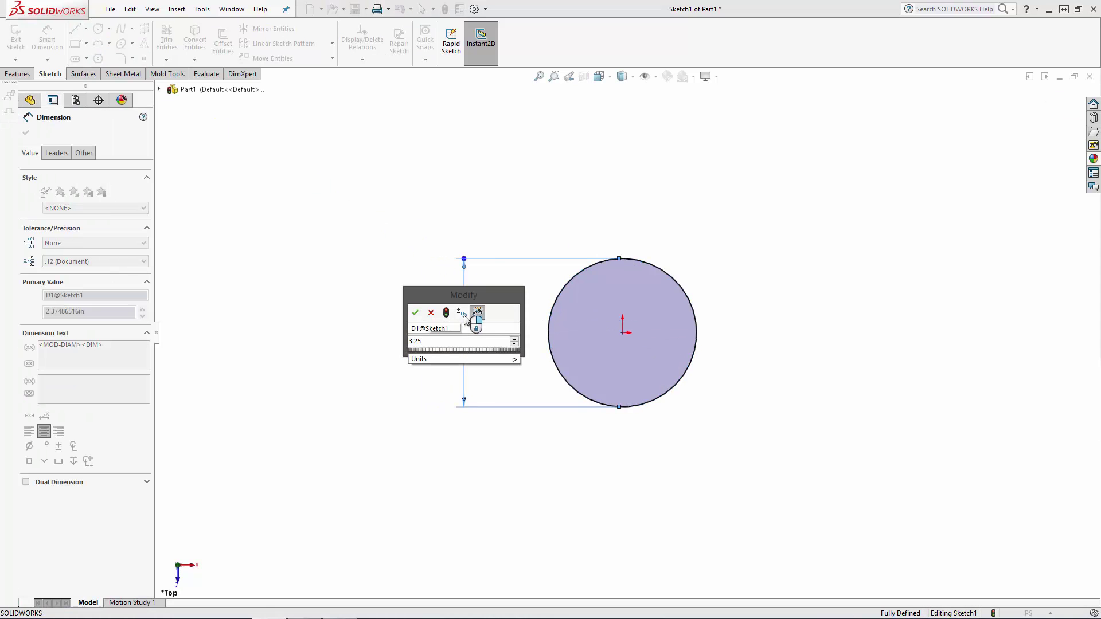
key("Return")
key("Escape")
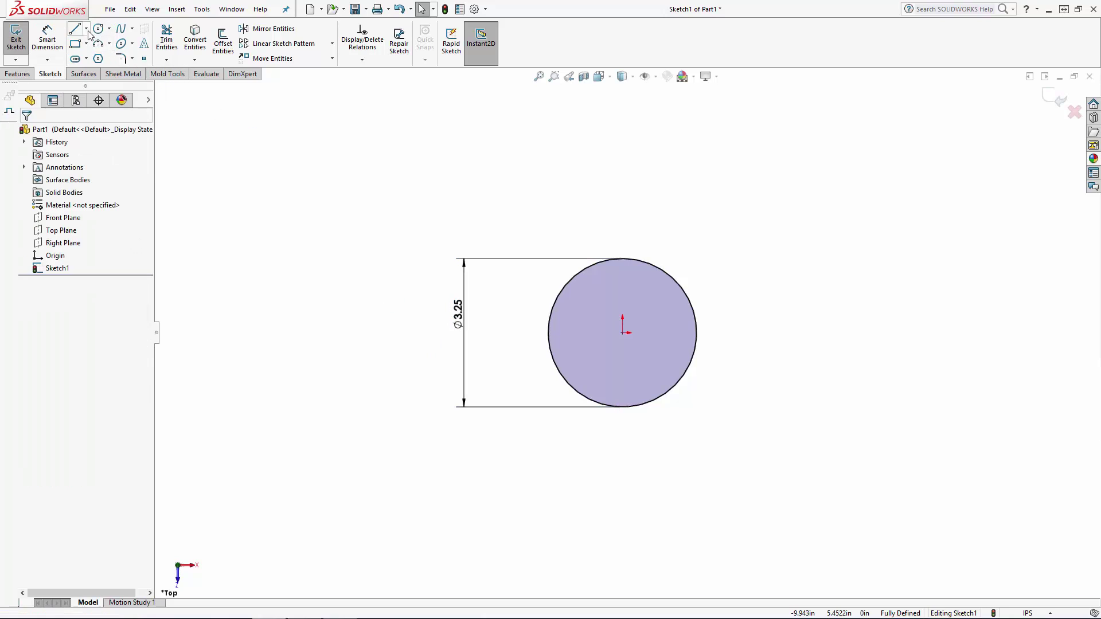
- Draw two radial lines from the origin out to the circle
left_click(75, 28)
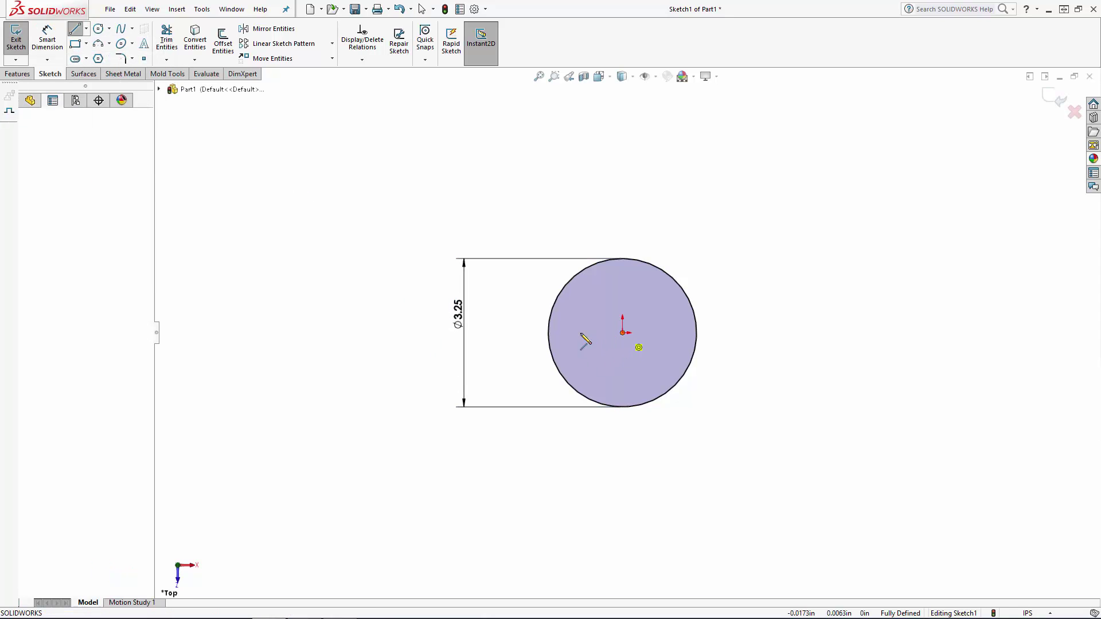
left_click(622, 333)
left_click(548, 334)
scroll(601, 336, "down", 3)
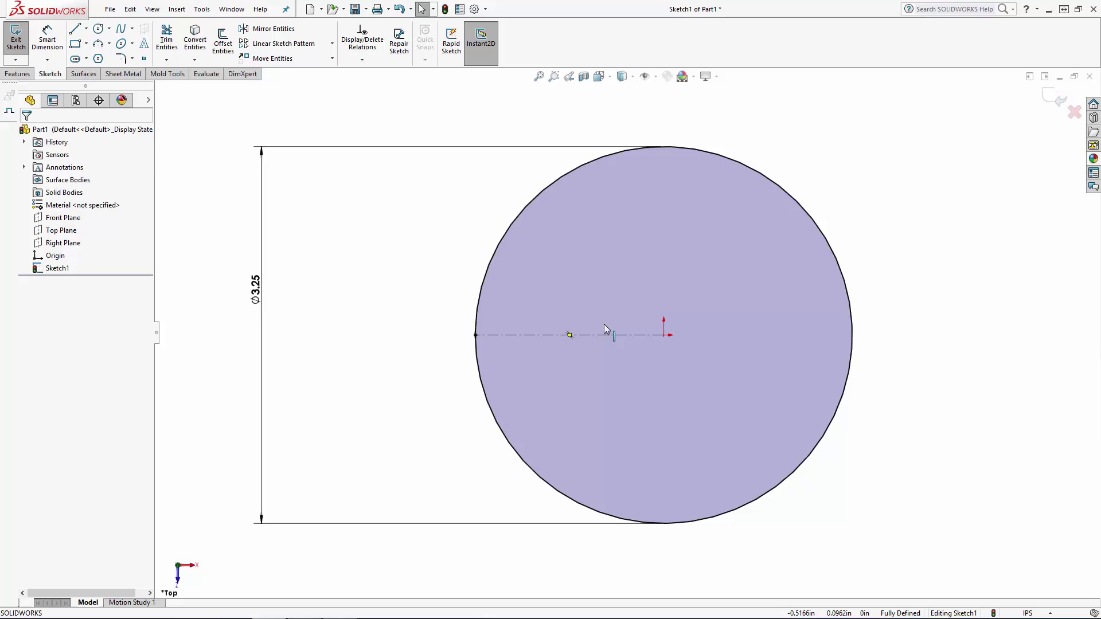
left_click(664, 335)
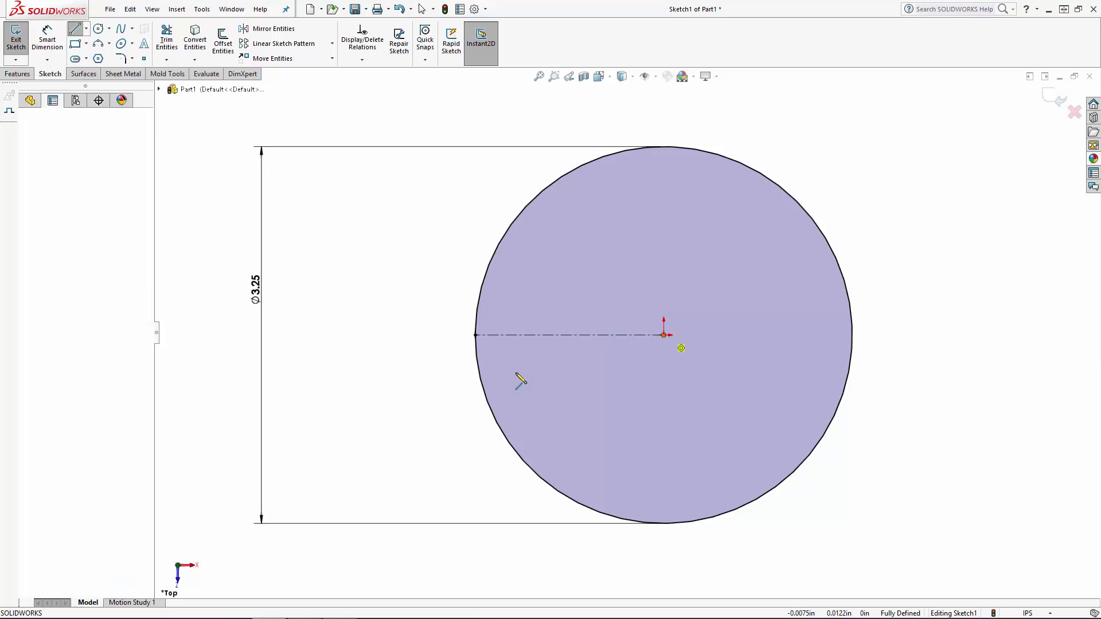
left_click(487, 395)
key("Escape")
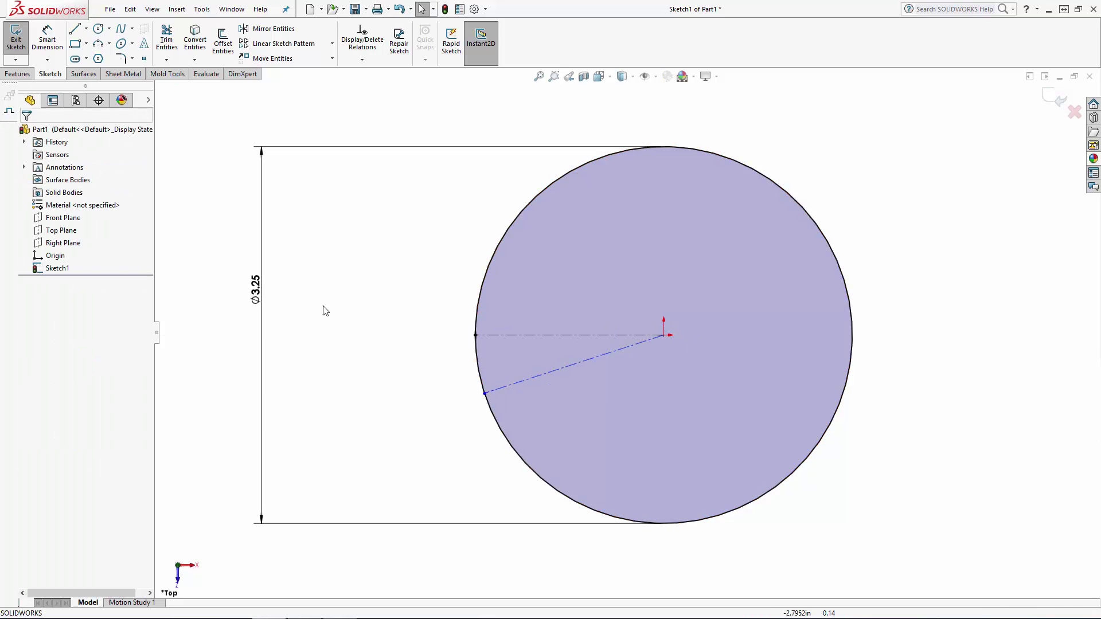
- Dimension the angle between the two lines as 18° and make the circle construction geometry
key("d")
left_click(518, 353)
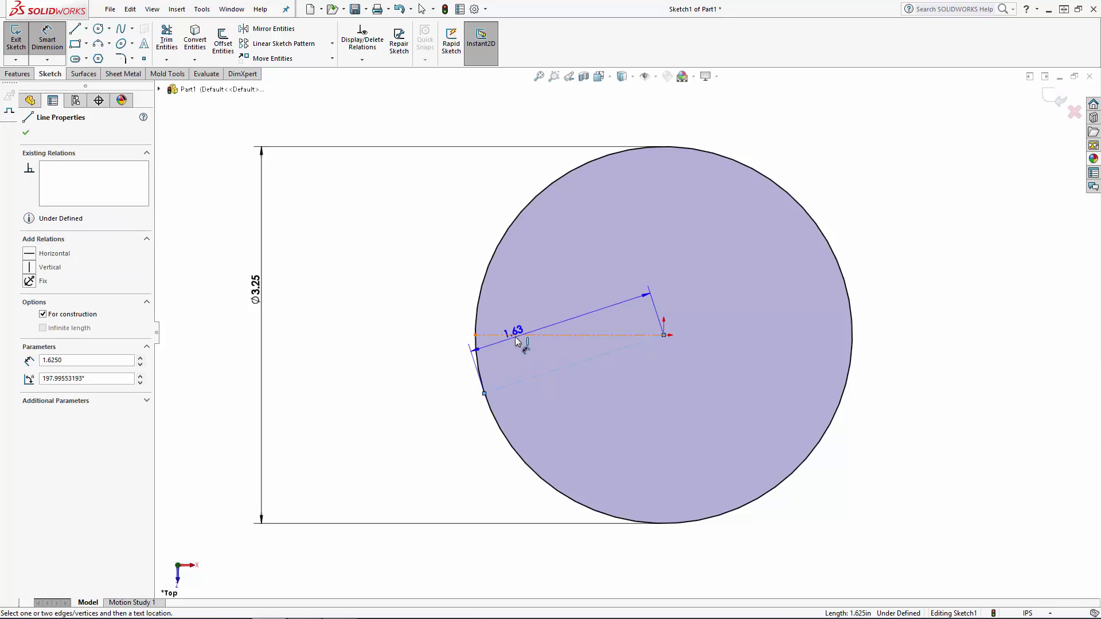
left_click(507, 335)
left_click(434, 363)
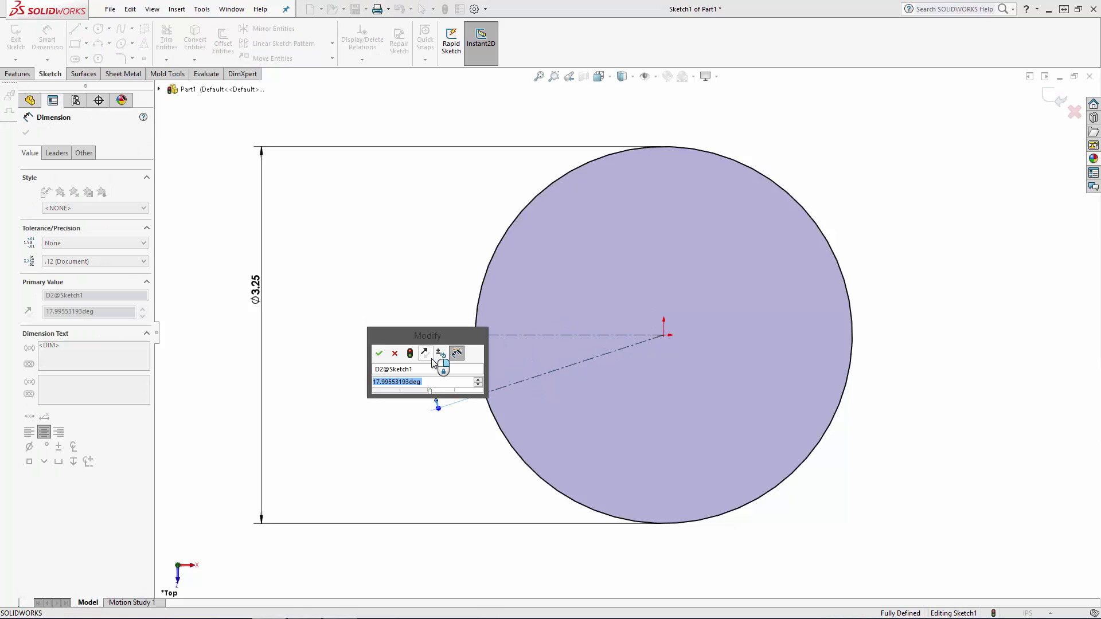
key("Return")
key("Escape")
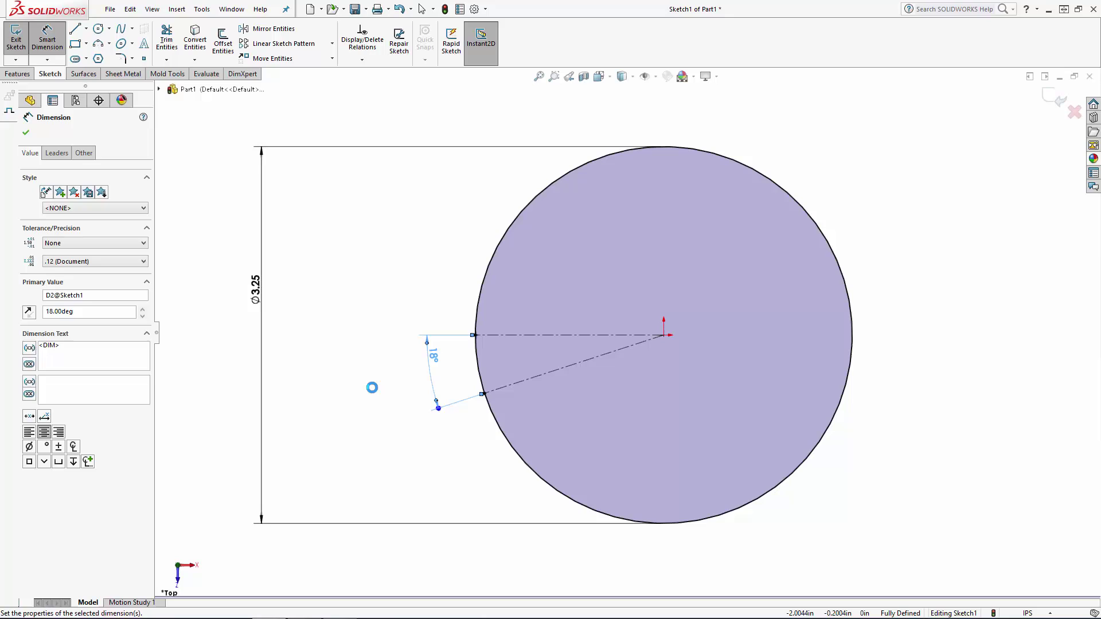
left_click(493, 265)
left_click(526, 224)
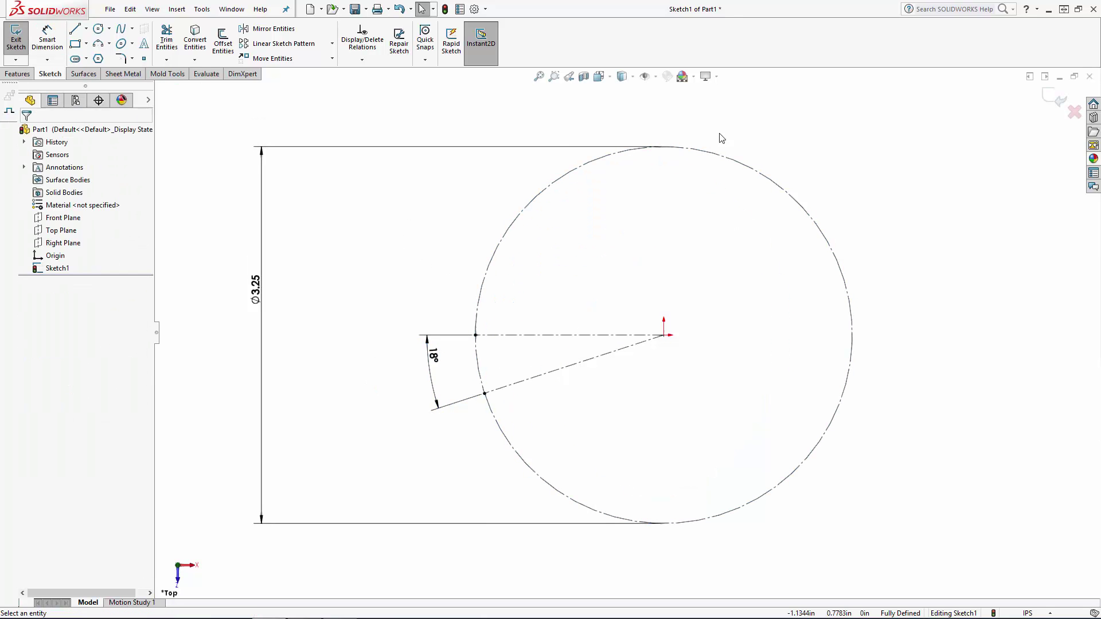
- Exit Sketch1 and start a new sketch on the Front Plane, viewed face-on
key("ctrl+b")
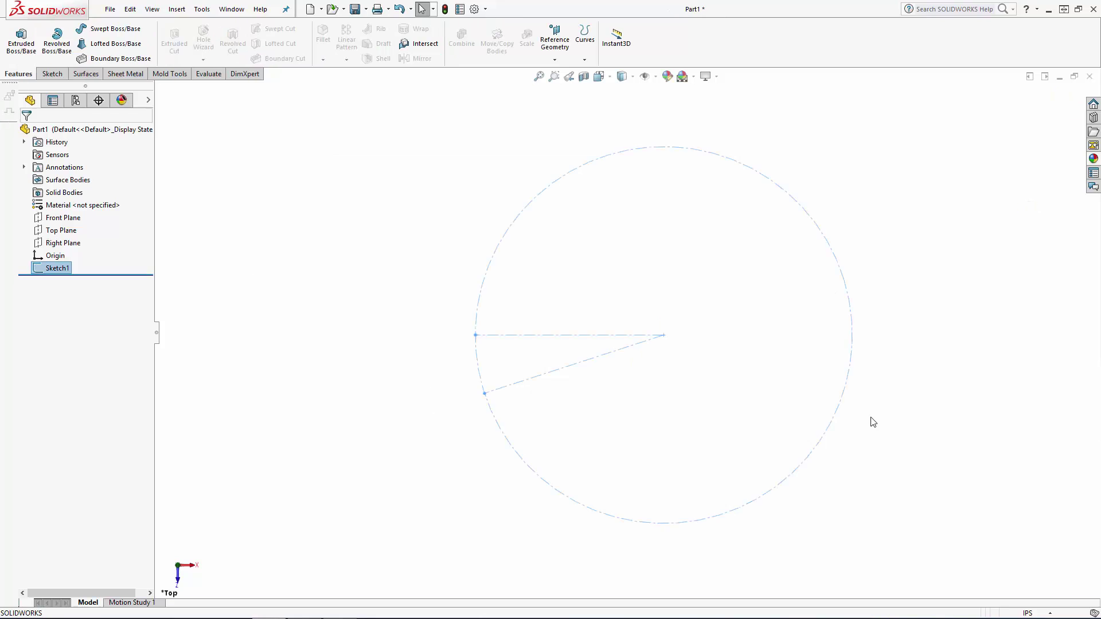
mouse_move(802, 413)
middle_mouse_down()
mouse_move(828, 239)
mouse_move(453, 230)
middle_mouse_up()
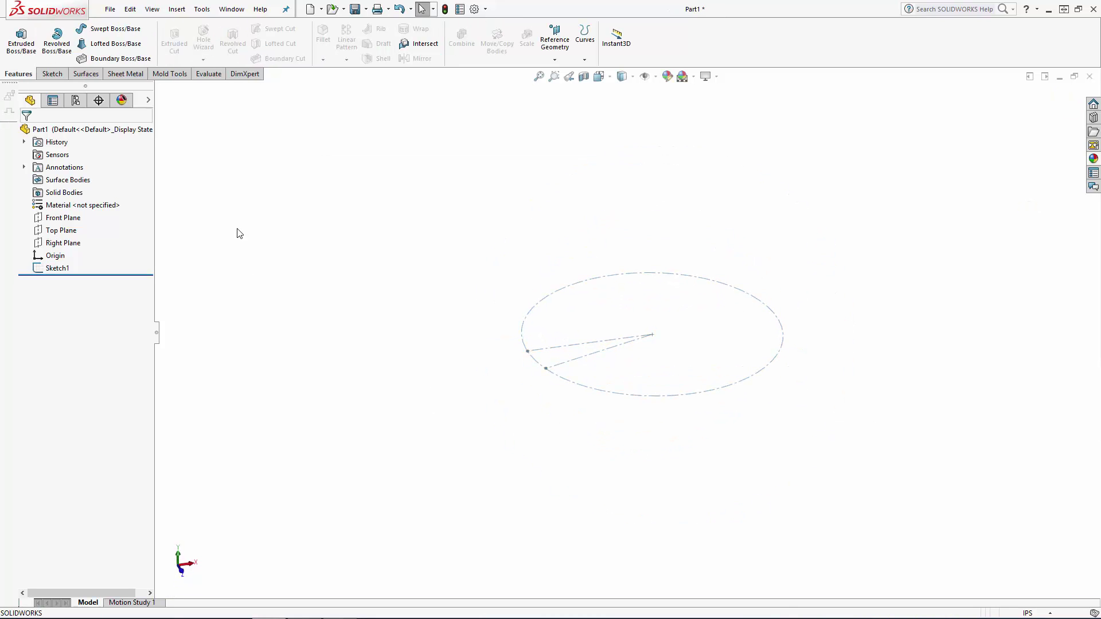
left_click(63, 218)
left_click(91, 198)
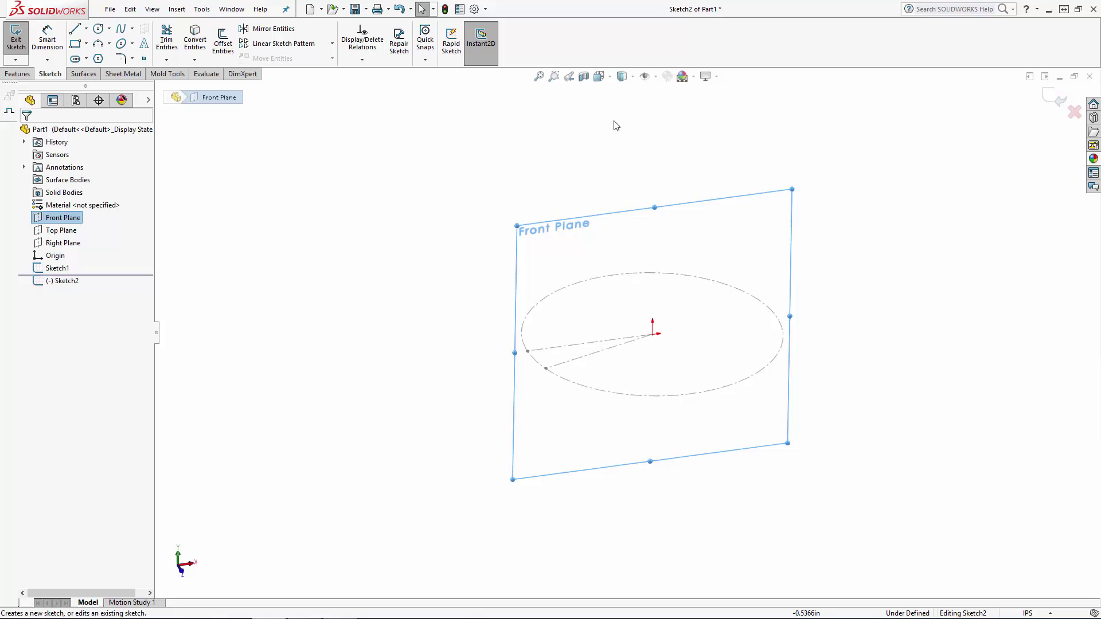
left_click(600, 76)
left_click(665, 141)
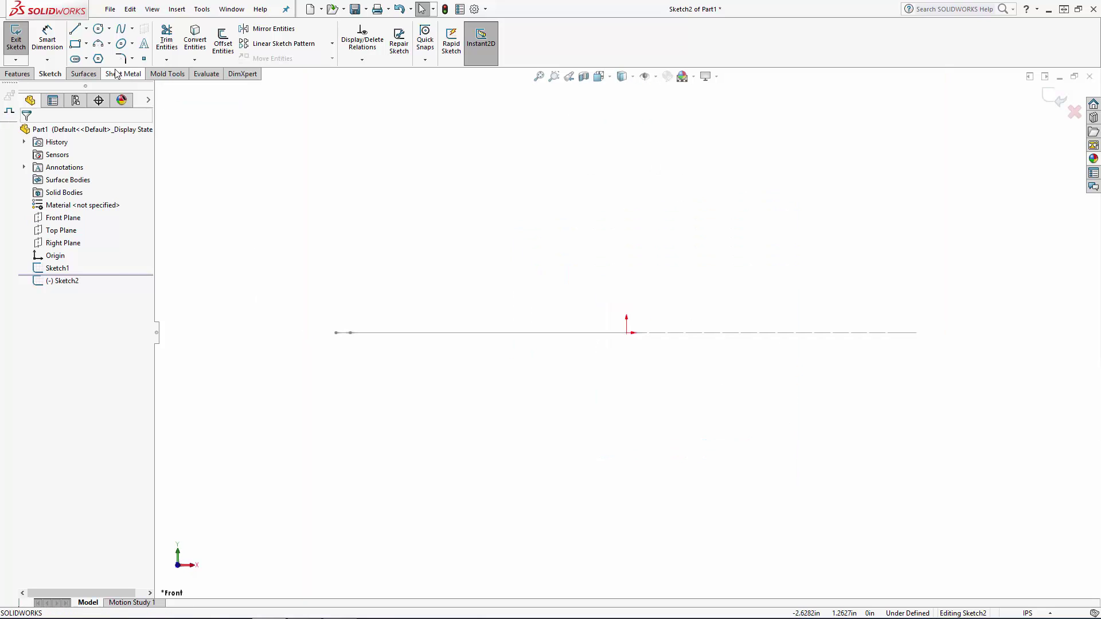
- Draw a vertical line up from the origin with top and bottom horizontal lines to the left
left_click(76, 29)
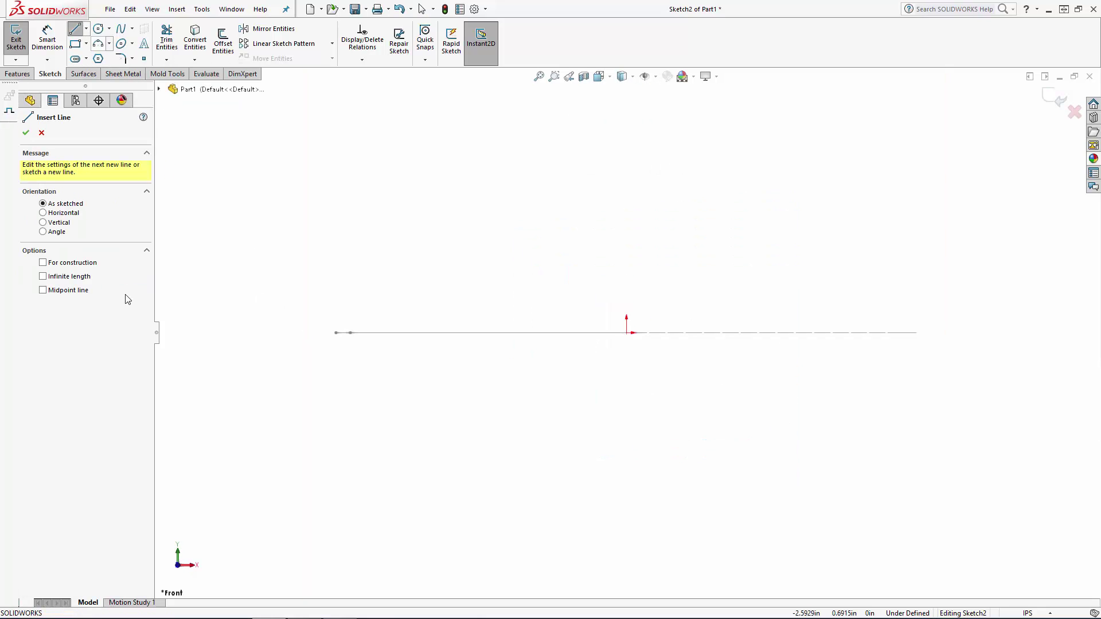
left_click(626, 333)
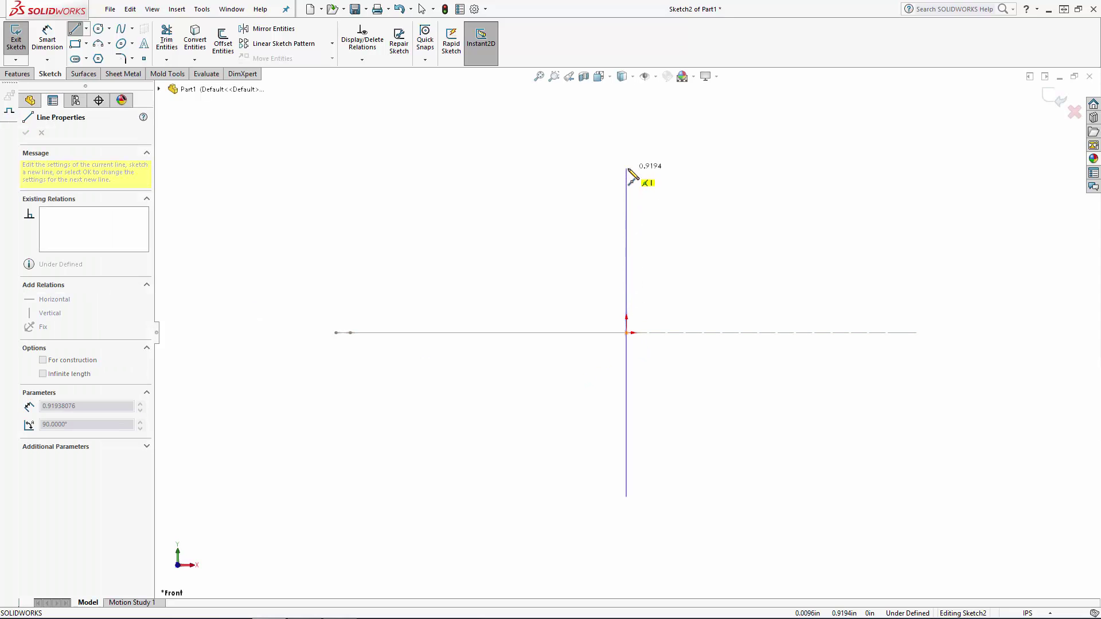
left_click(627, 168)
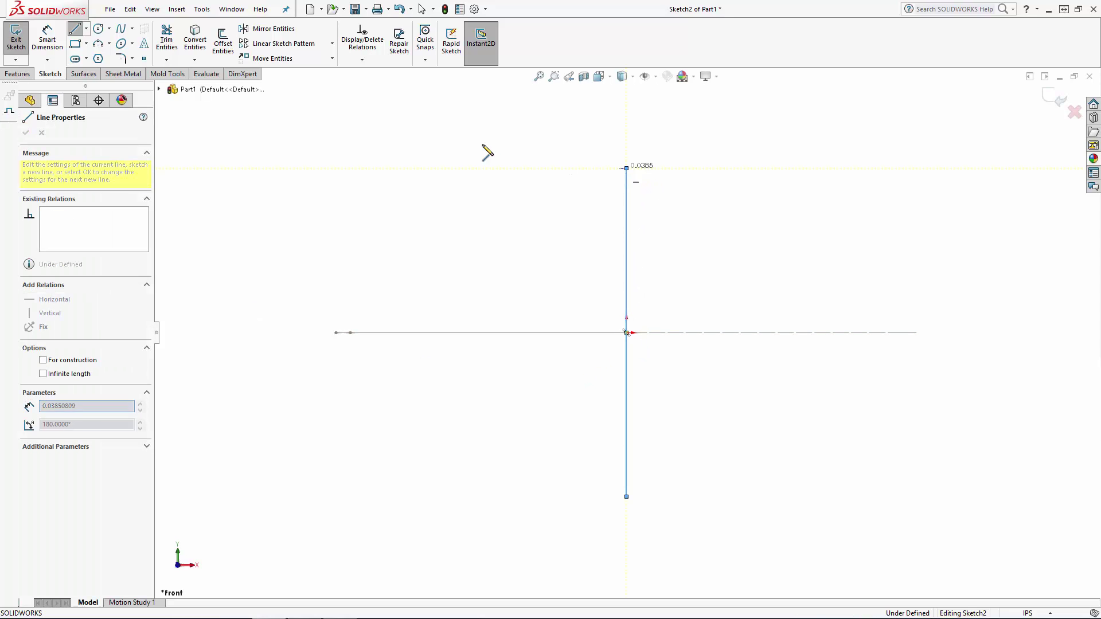
left_click(462, 168)
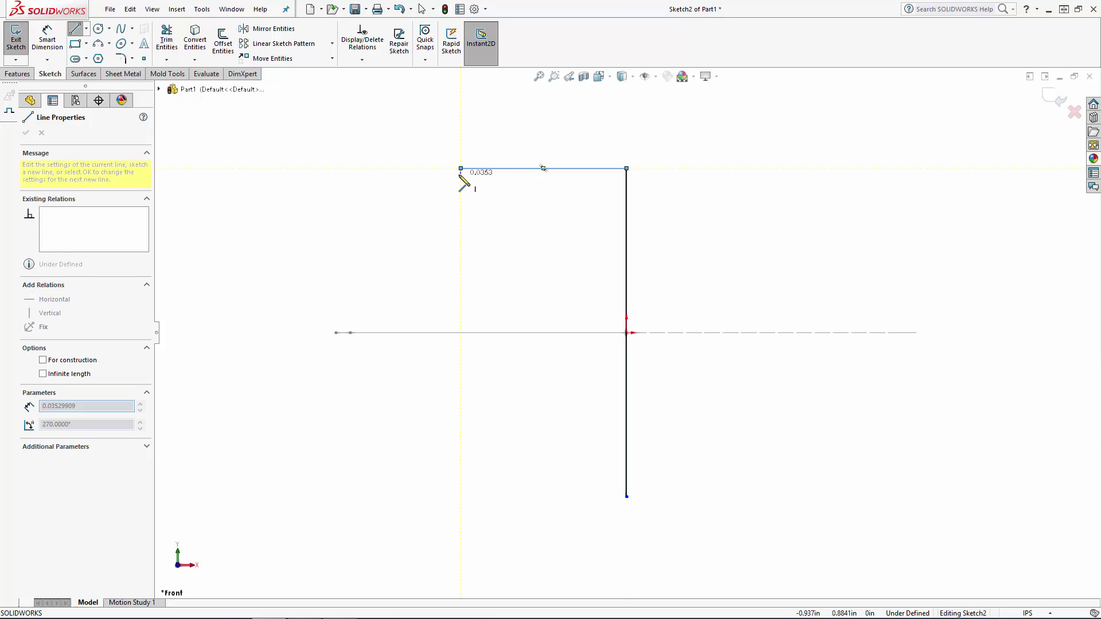
key("Escape")
left_click(74, 30)
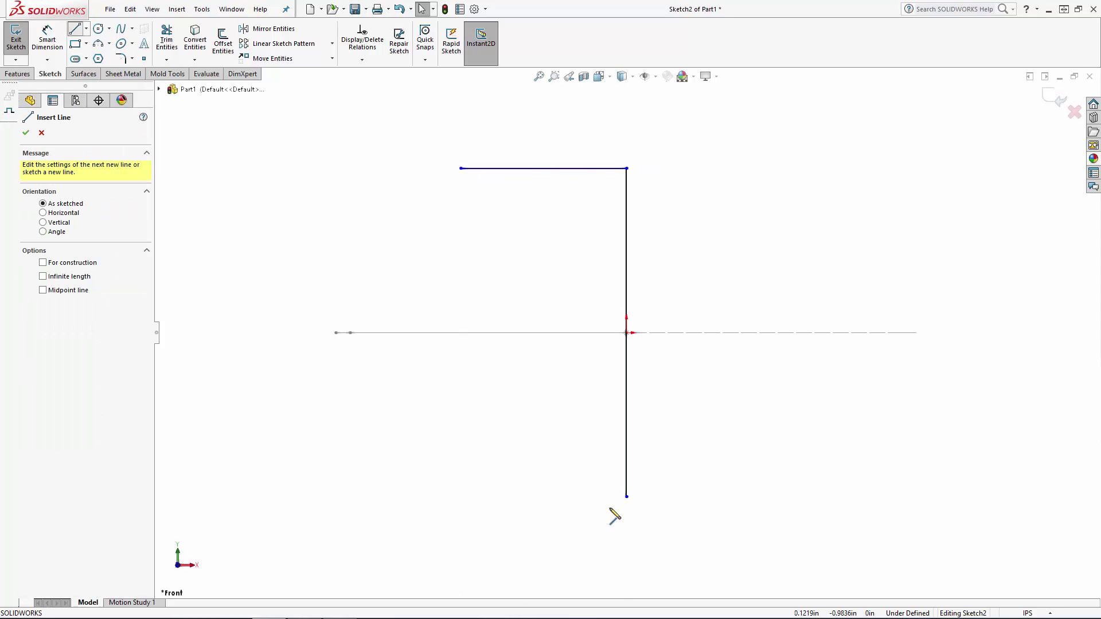
left_click(626, 496)
left_click(461, 497)
key("Escape")
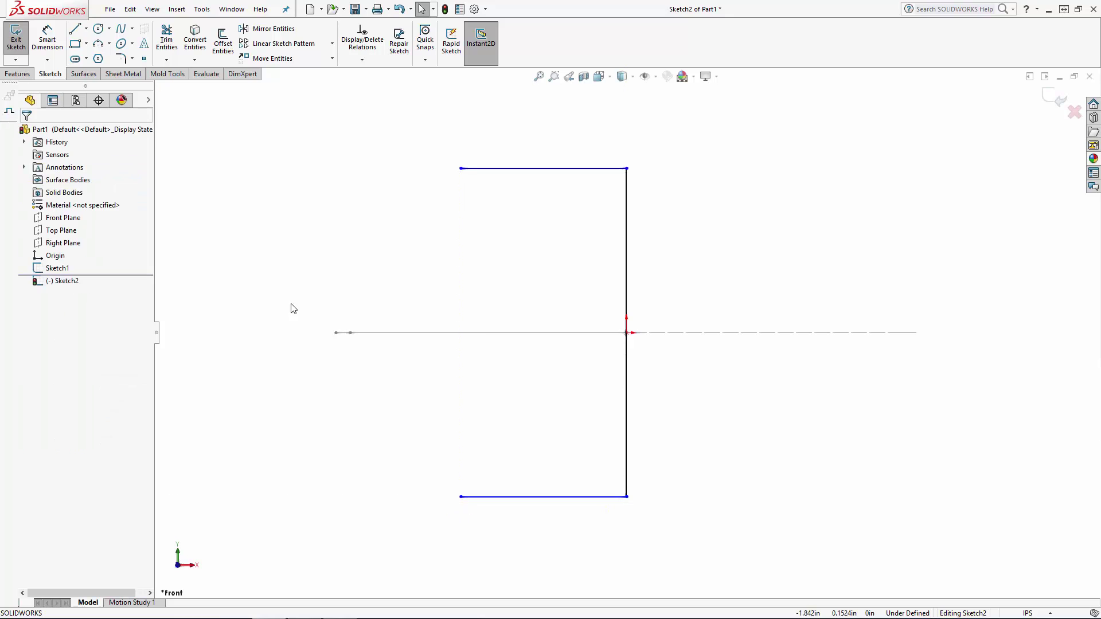
- Close the profile with a three-point arc between the left ends of the horizontal lines
left_click(98, 45)
left_click(461, 168)
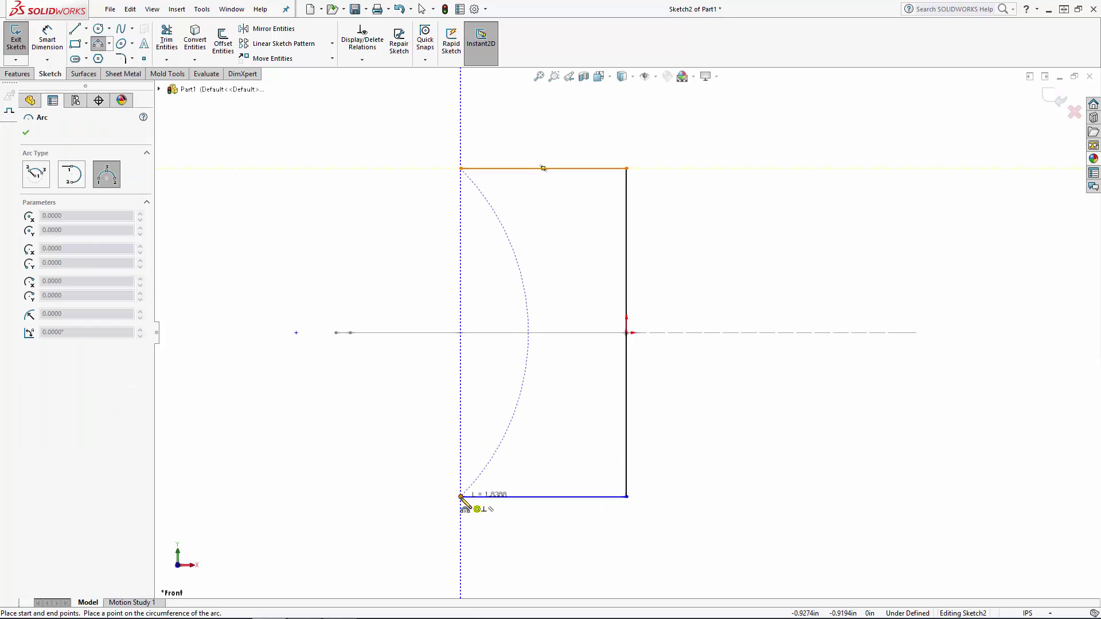
left_click(461, 497)
left_click(347, 359)
key("Escape")
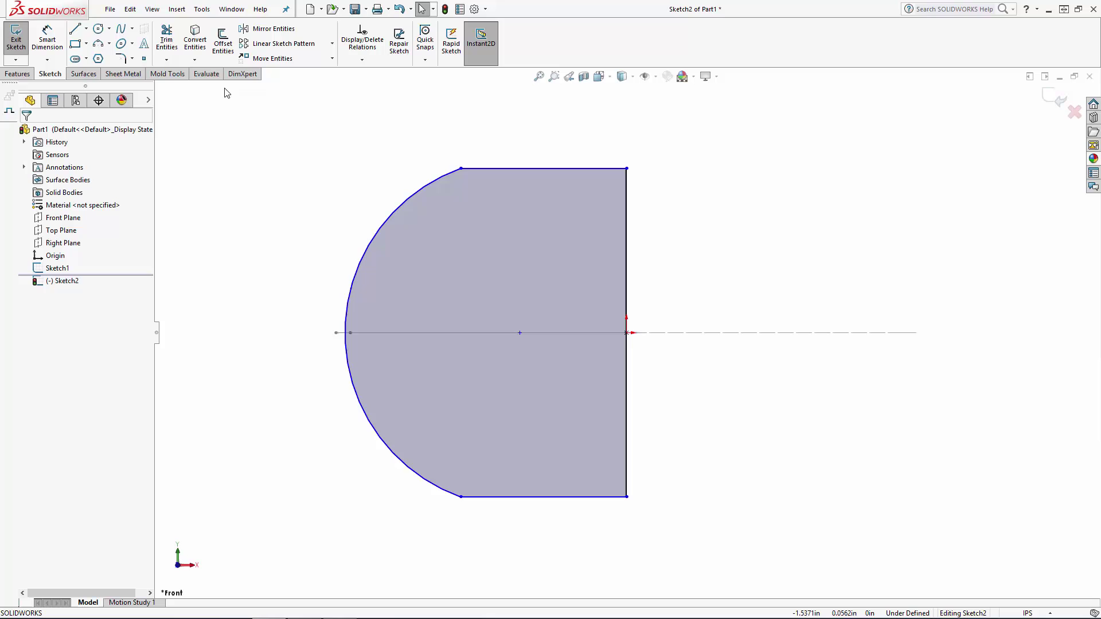
- Dimension the right vertical line to a height of 2.5
left_click(47, 37)
left_click(627, 271)
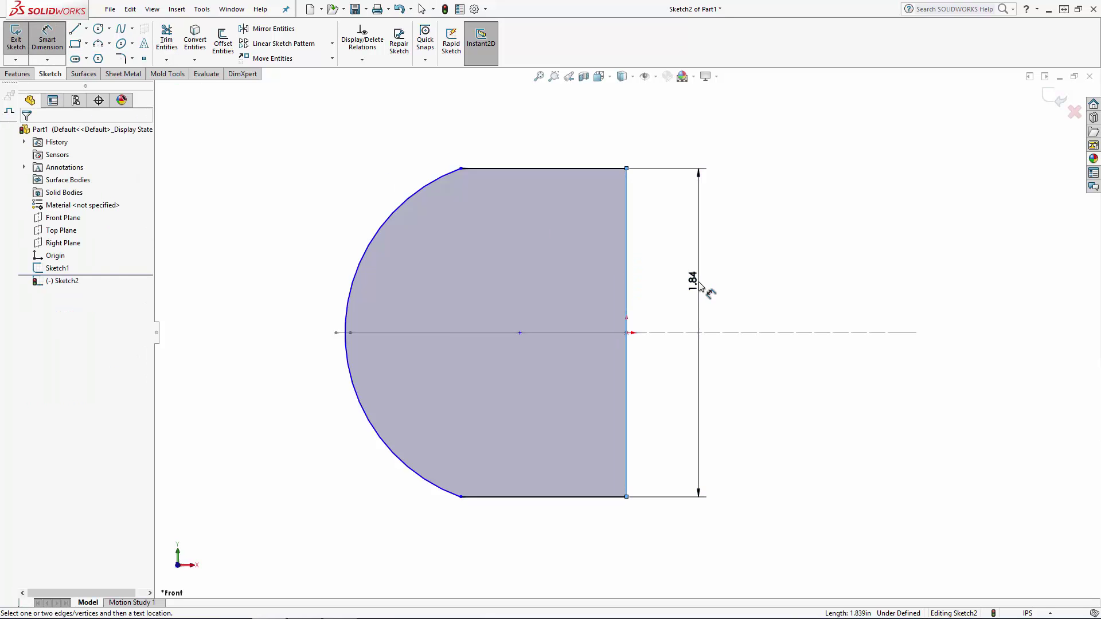
left_click(699, 286)
type("2.5")
key("Return")
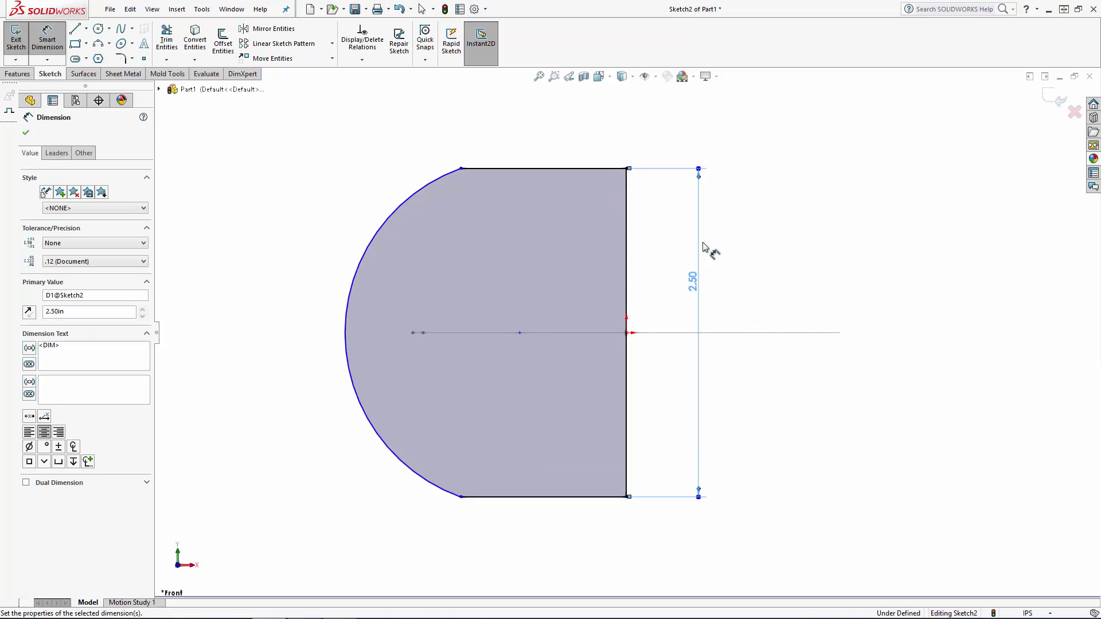
key("Escape")
- Dimension the top line to a width of 0.99
right_click_drag(378, 107, 383, 79)
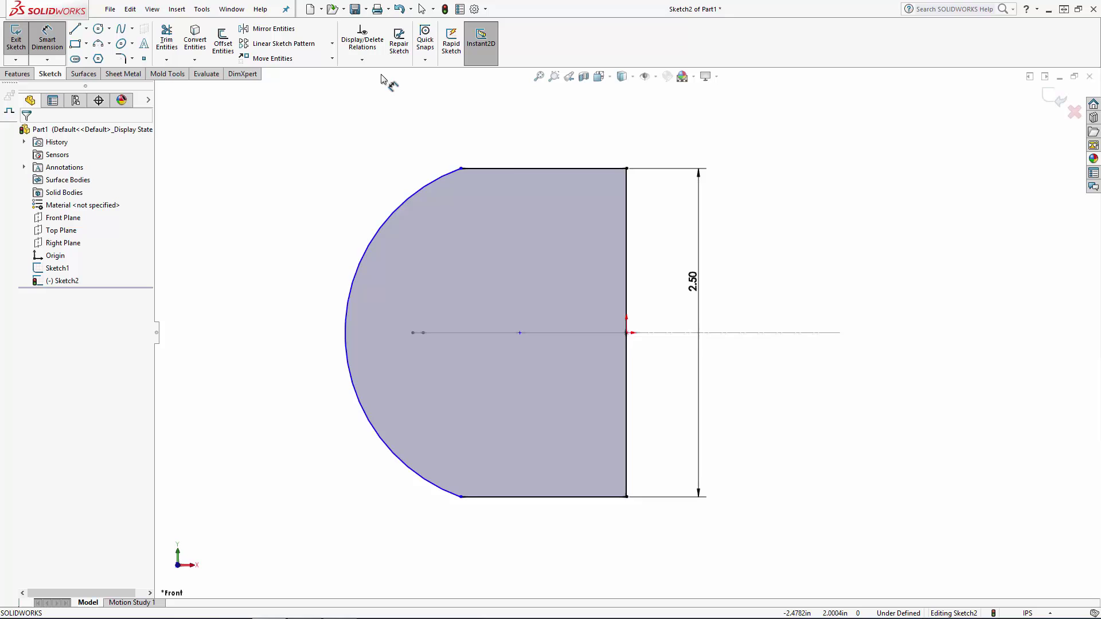
left_click(571, 153)
left_click(552, 136)
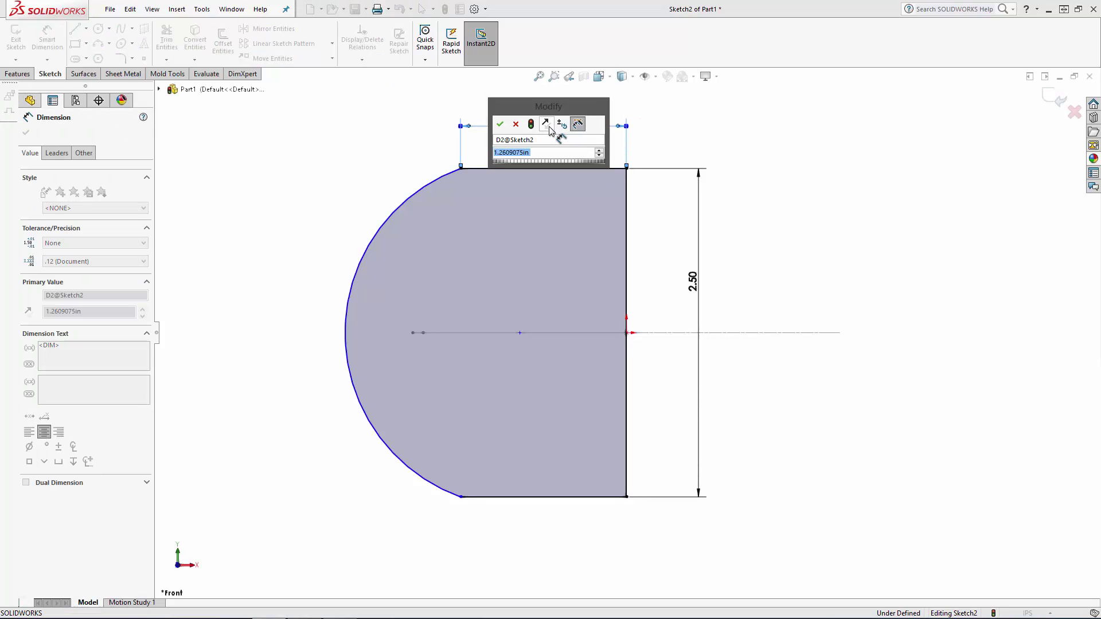
type("0.99")
key("Return")
key("Escape")
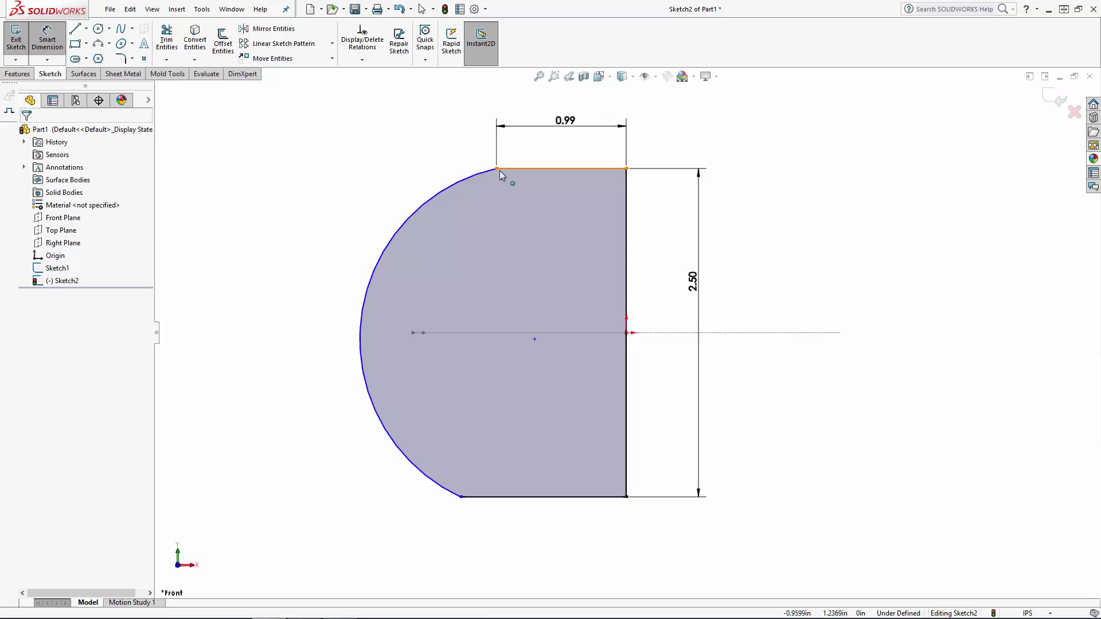
key("Escape")
- Add a vertical relation between the arc endpoints and constrain the arc centre to fully define the profile
left_click(496, 169)
left_click(461, 497, "ctrl")
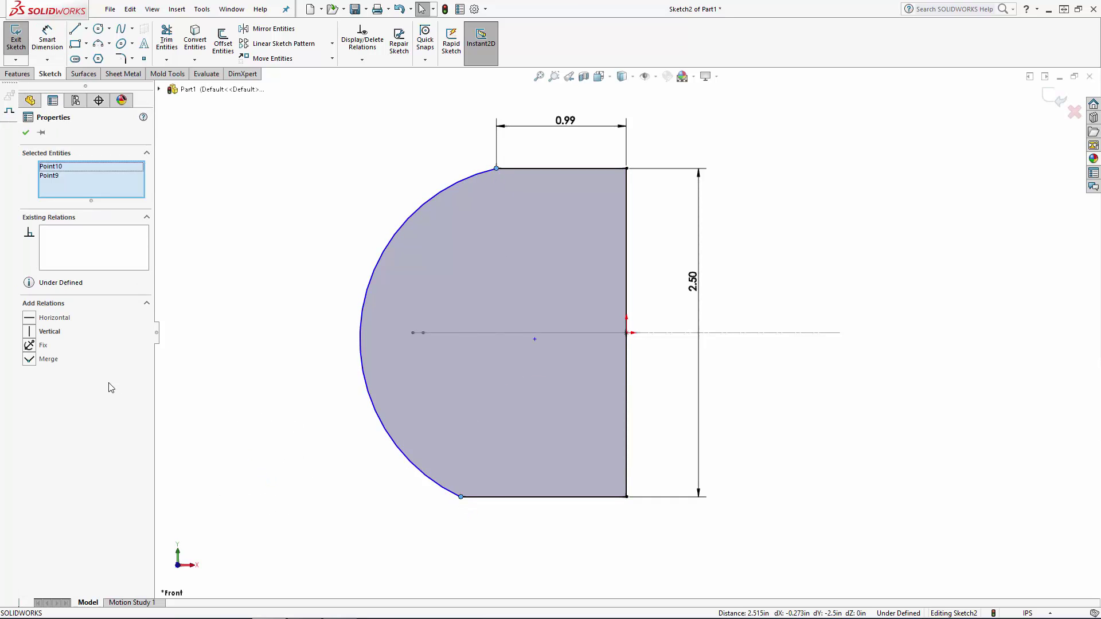
left_click(37, 331)
key("Escape")
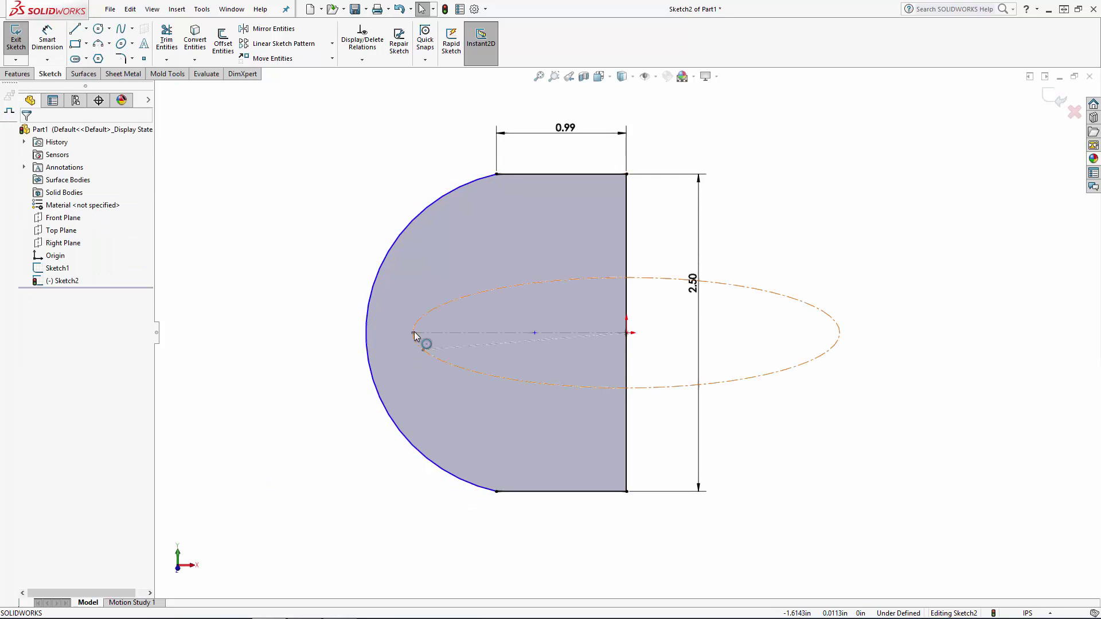
left_click(414, 333)
left_click(379, 332)
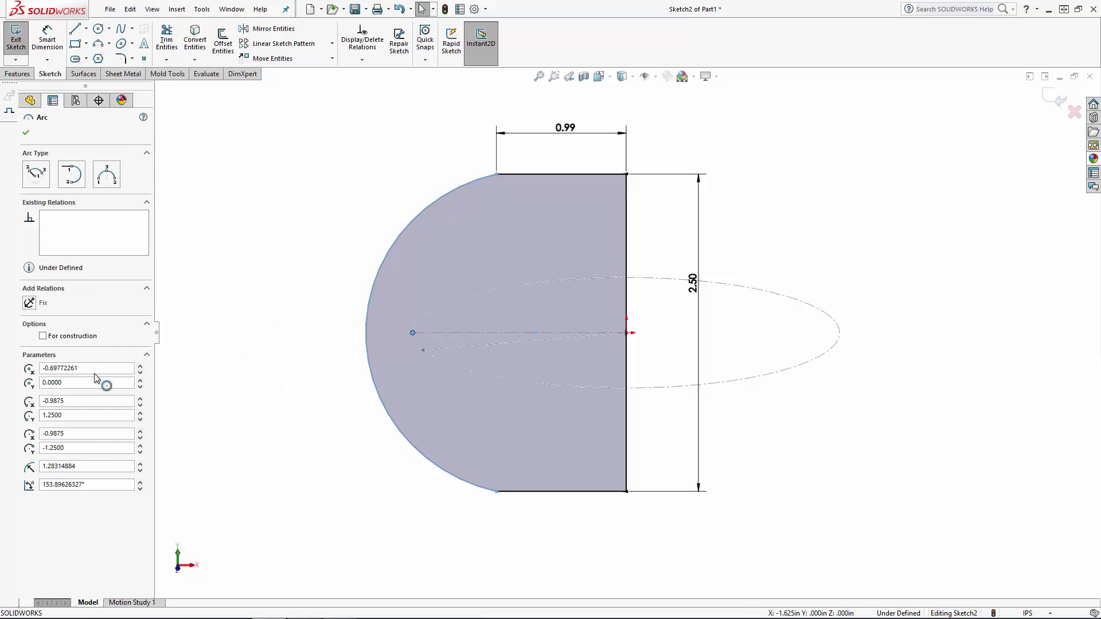
left_click(29, 346)
key("Escape")
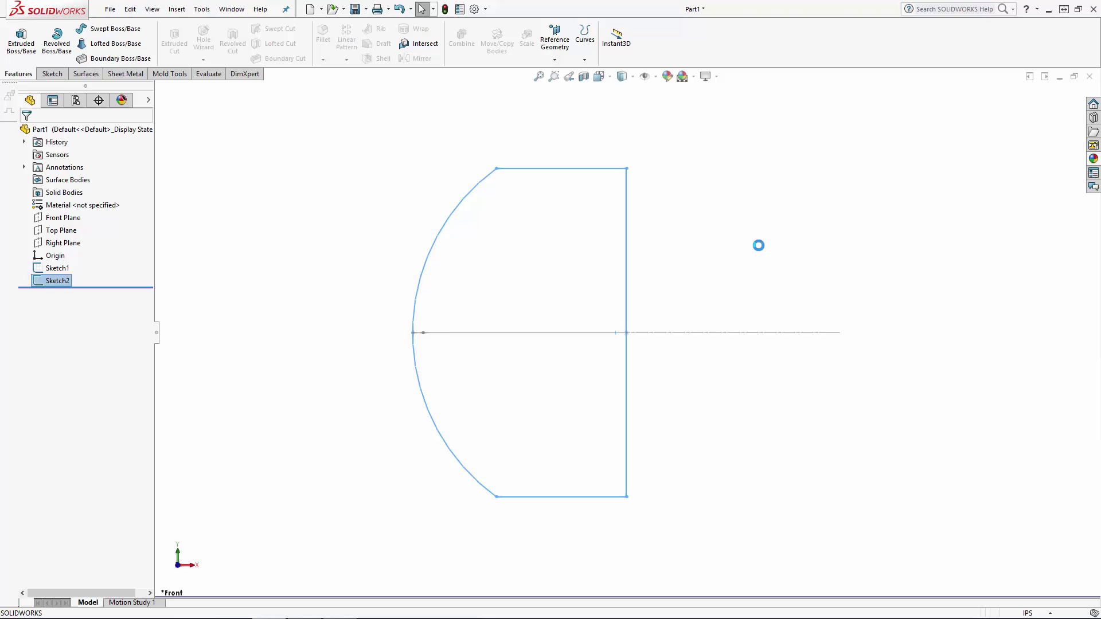
- Add Plane1 using the Sketch1 construction line and the Top Plane as references
mouse_move(757, 244)
middle_mouse_down()
mouse_move(688, 258)
mouse_move(737, 391)
mouse_move(737, 355)
middle_mouse_up()
left_click(848, 264)
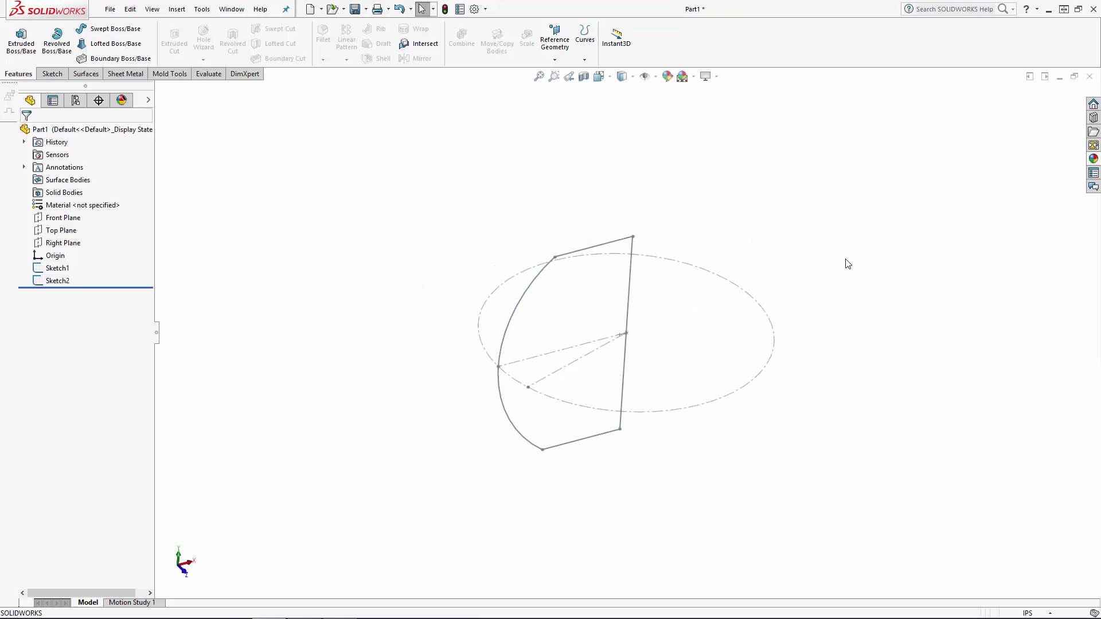
left_click(562, 44)
left_click(566, 74)
left_click(561, 377)
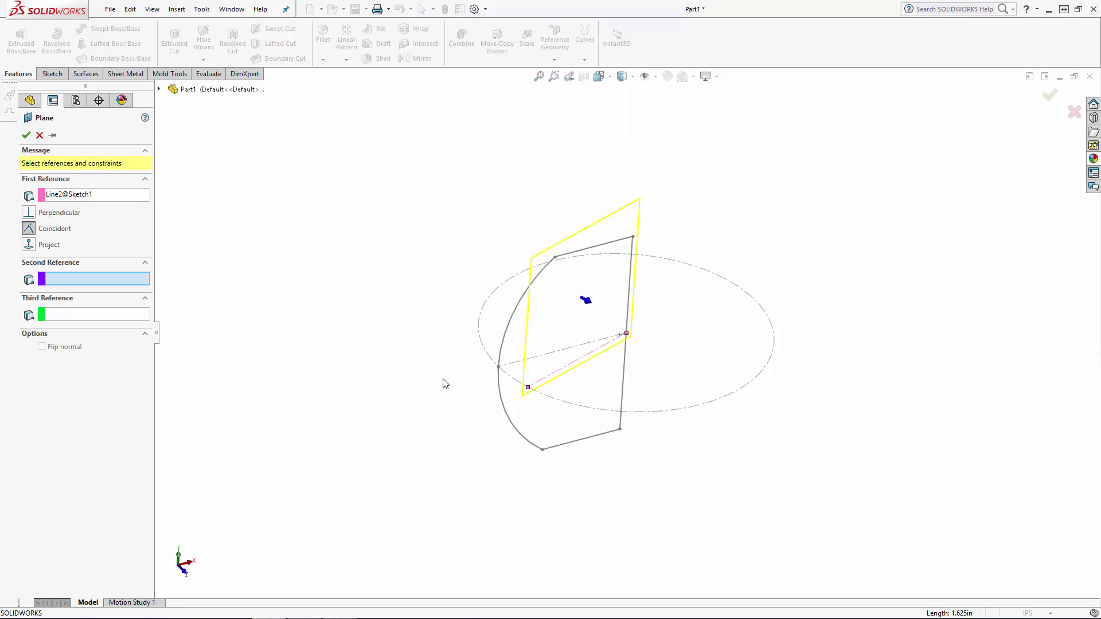
left_click(159, 90)
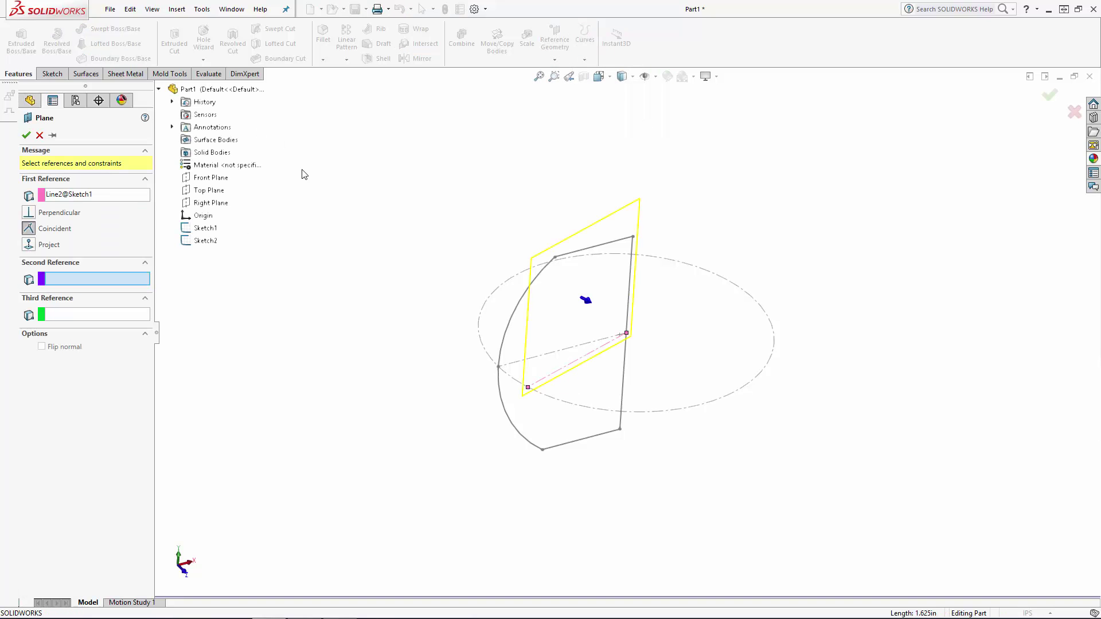
left_click(208, 190)
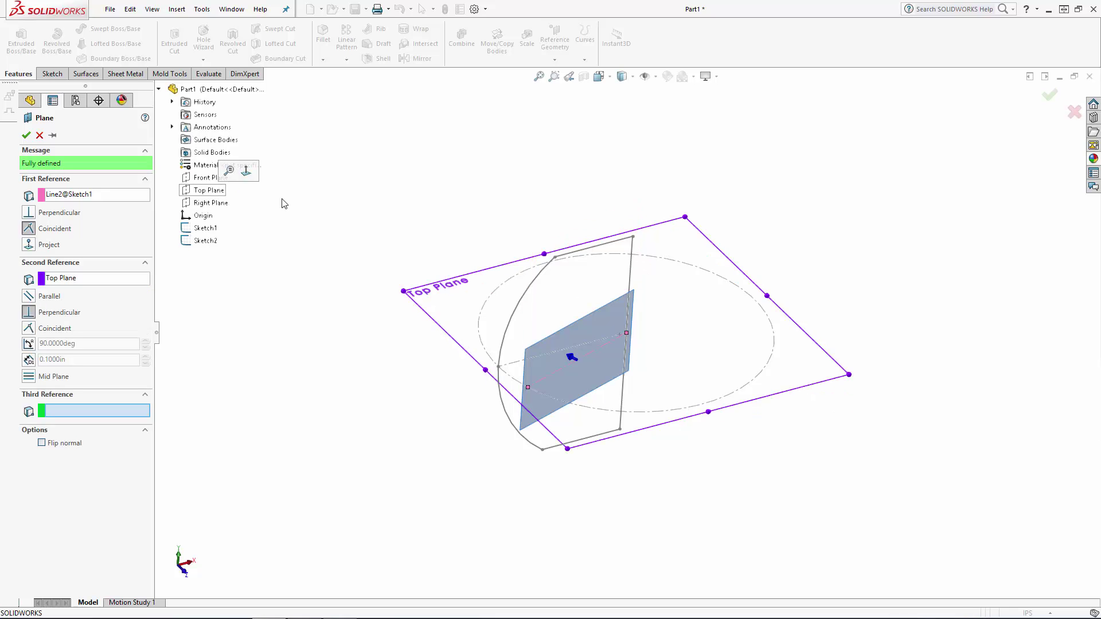
left_click(1049, 93)
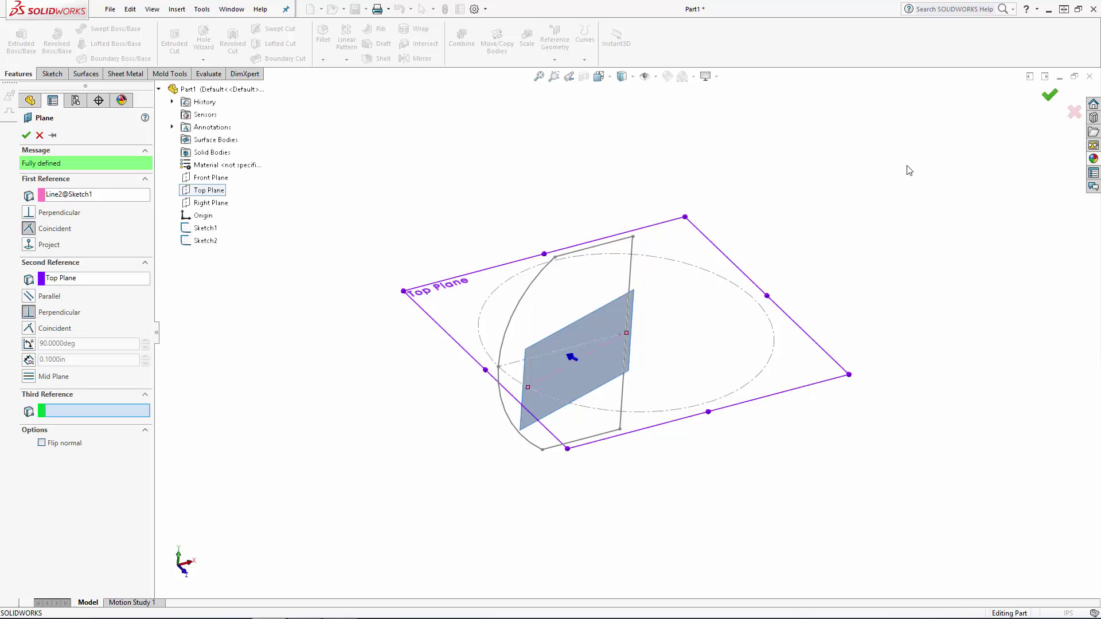
- Start a sketch on Plane1, view it face-on, and convert the first profile's vertical line
left_click(621, 298)
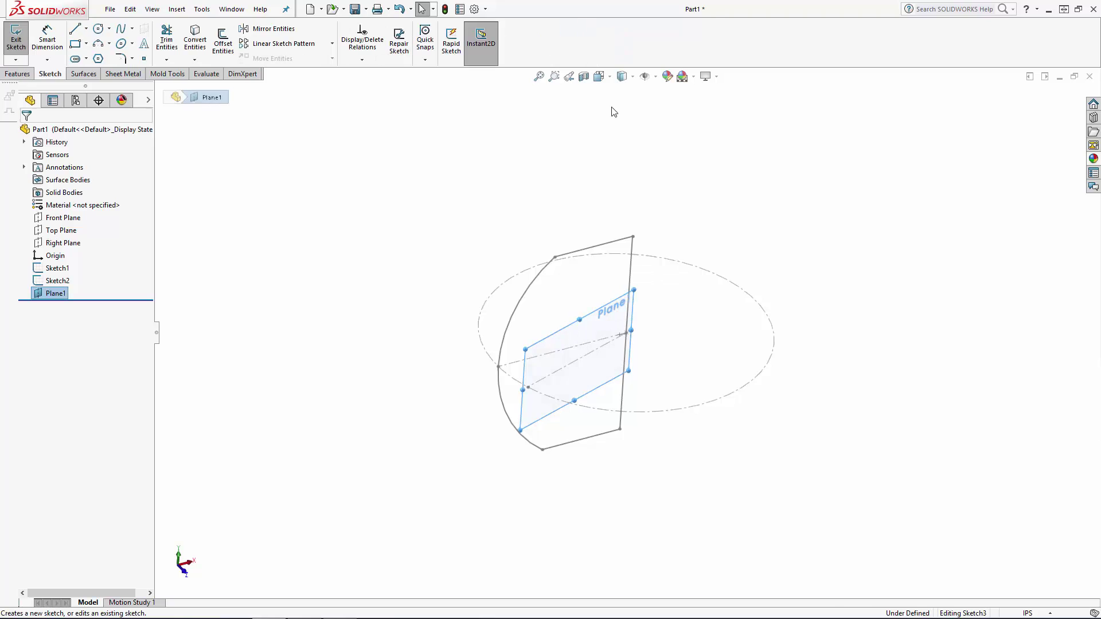
left_click(668, 135)
left_click(622, 76)
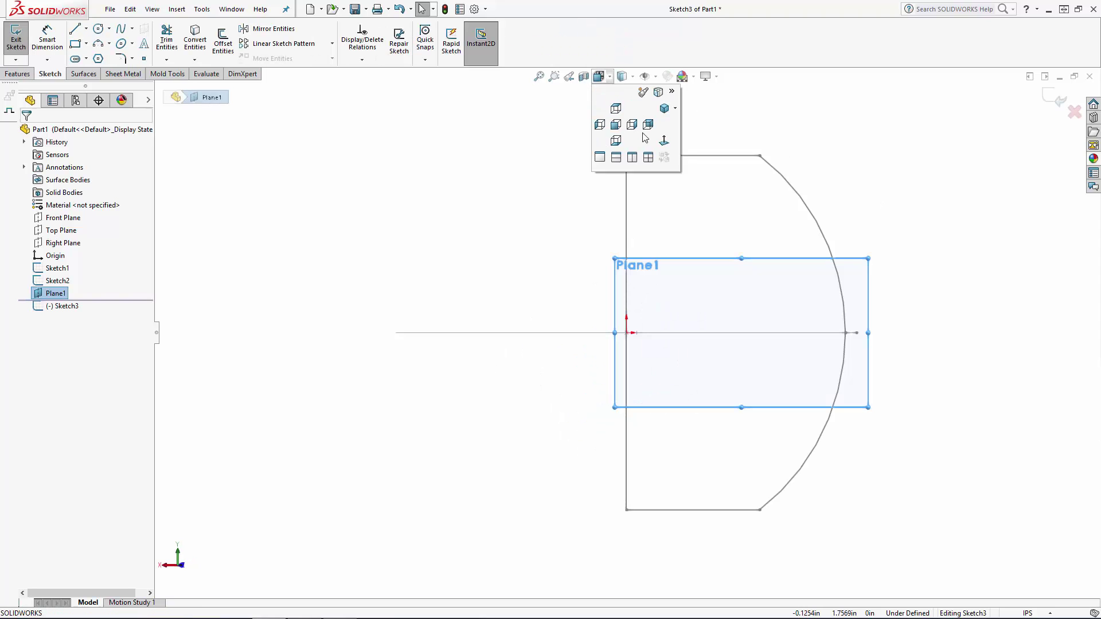
left_click(632, 125)
left_click(204, 49)
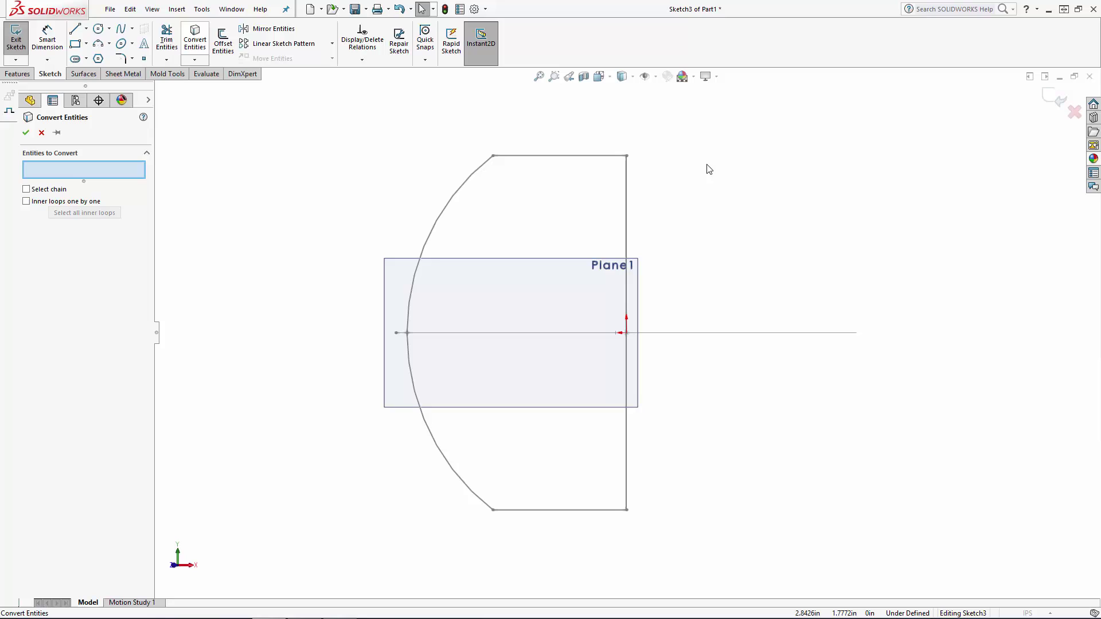
left_click(626, 184)
key("Return")
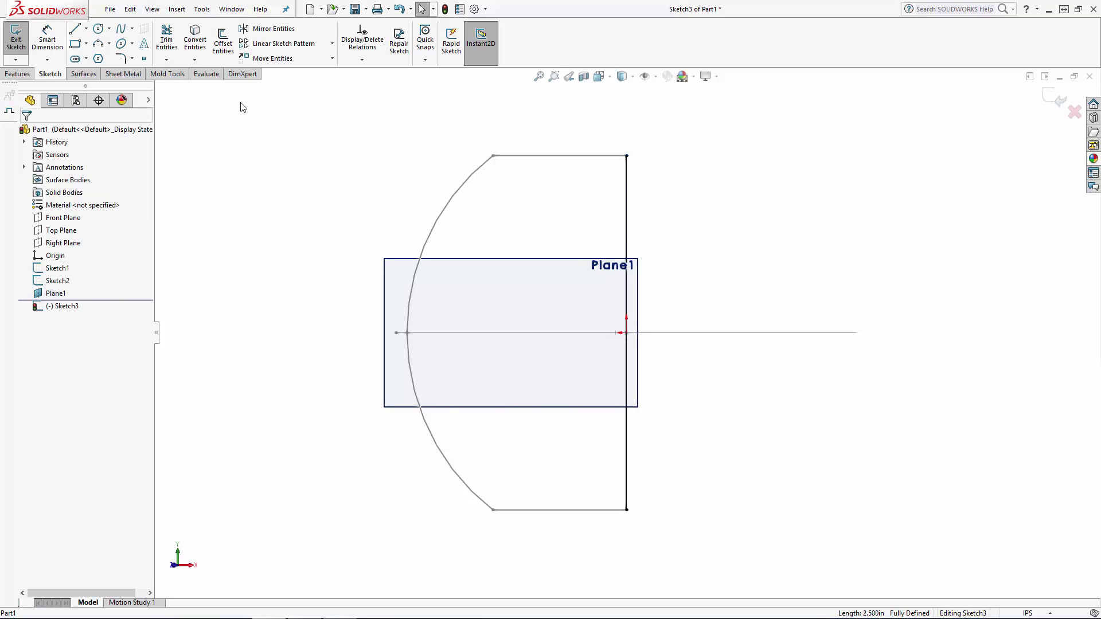
- Draw top and bottom horizontal lines from the ends of the converted line
key("l")
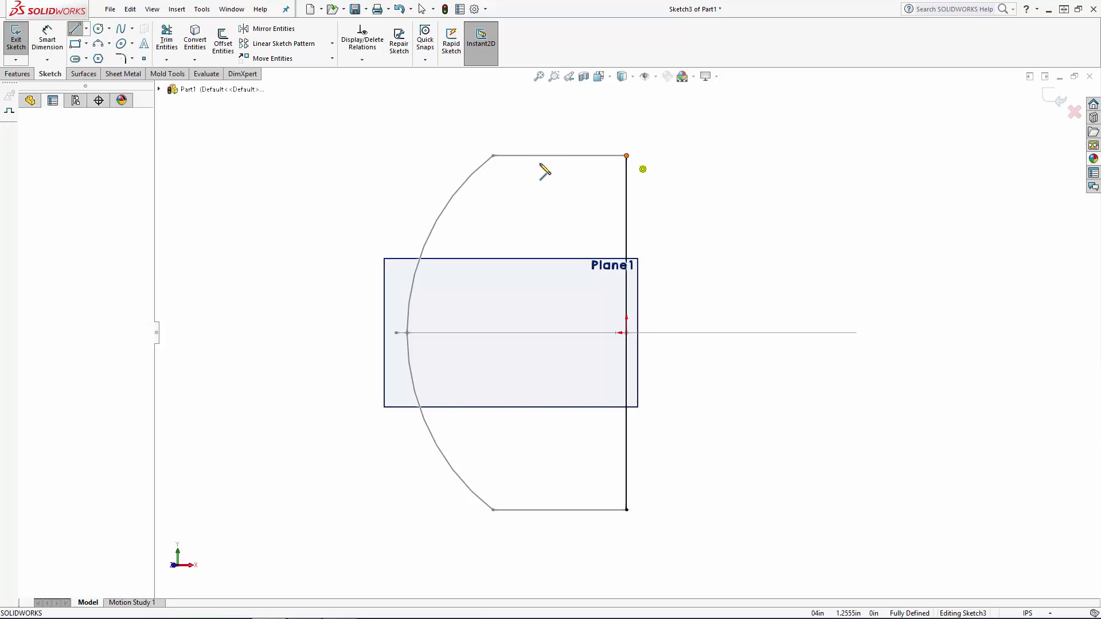
left_click(520, 155)
key("Escape")
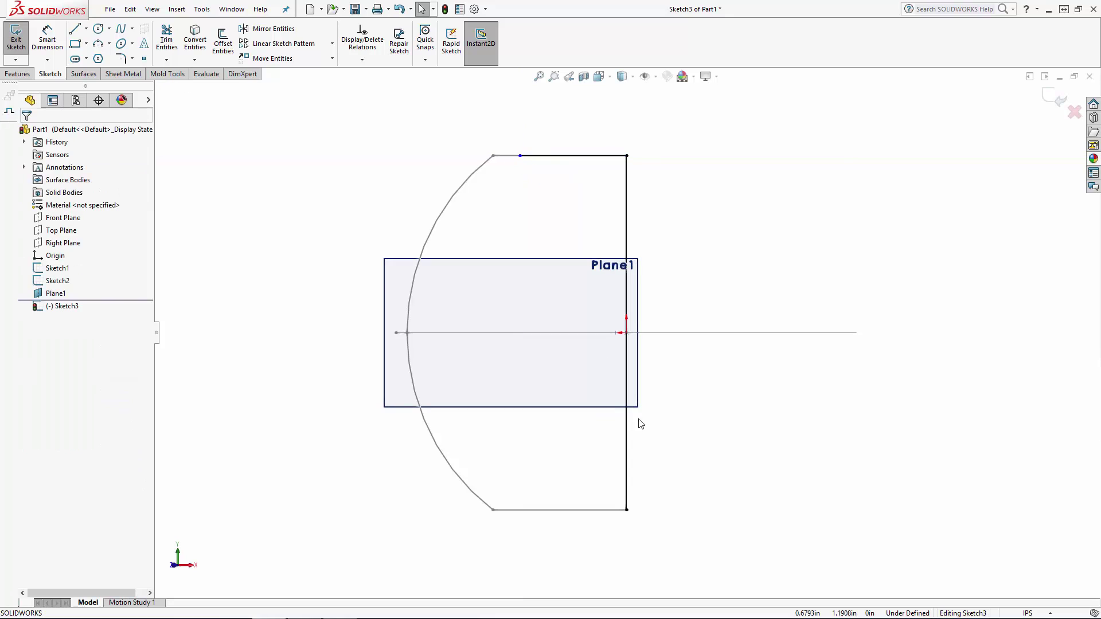
key("l")
left_click(626, 509)
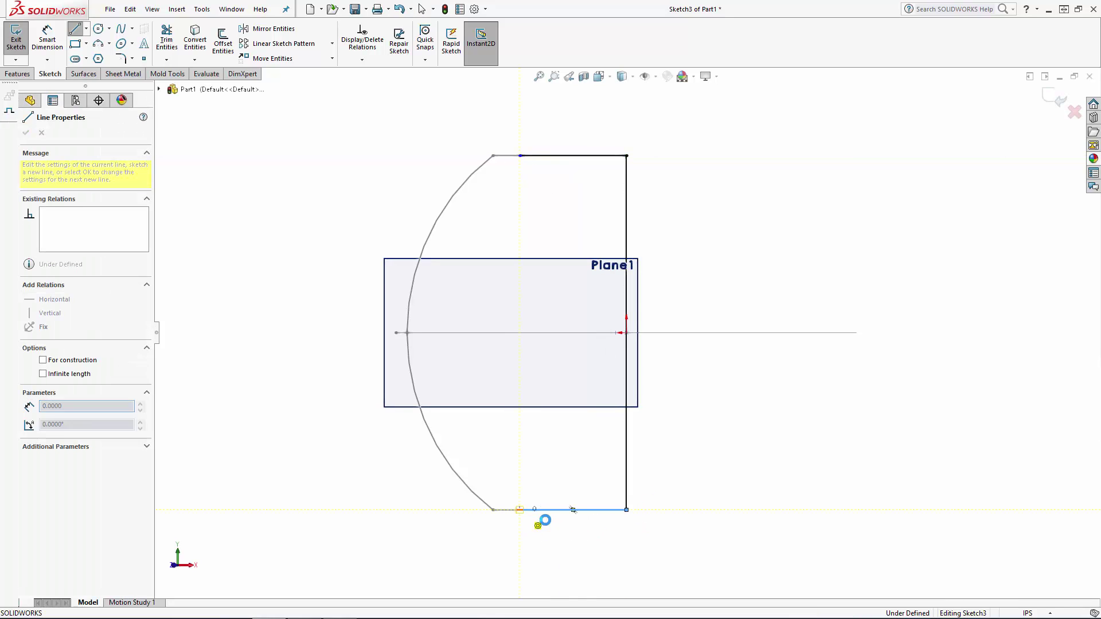
key("Escape")
left_click(553, 510)
left_click(555, 156, "ctrl")
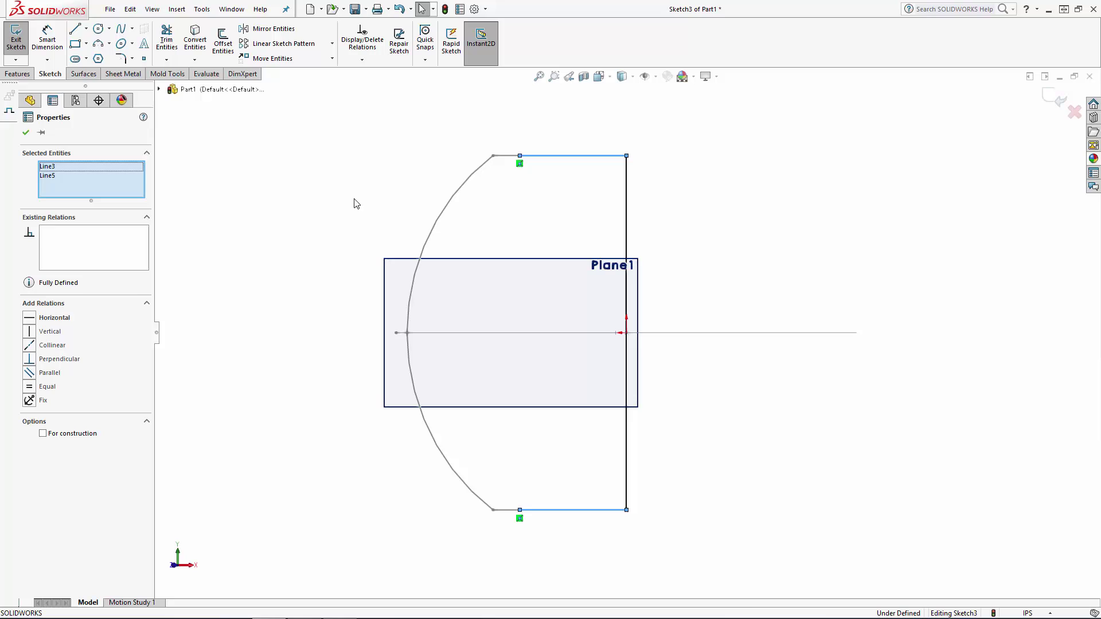
key("Escape")
- Dimension a 0.05 gap between the first profile's top arc end and the new top line
key("d")
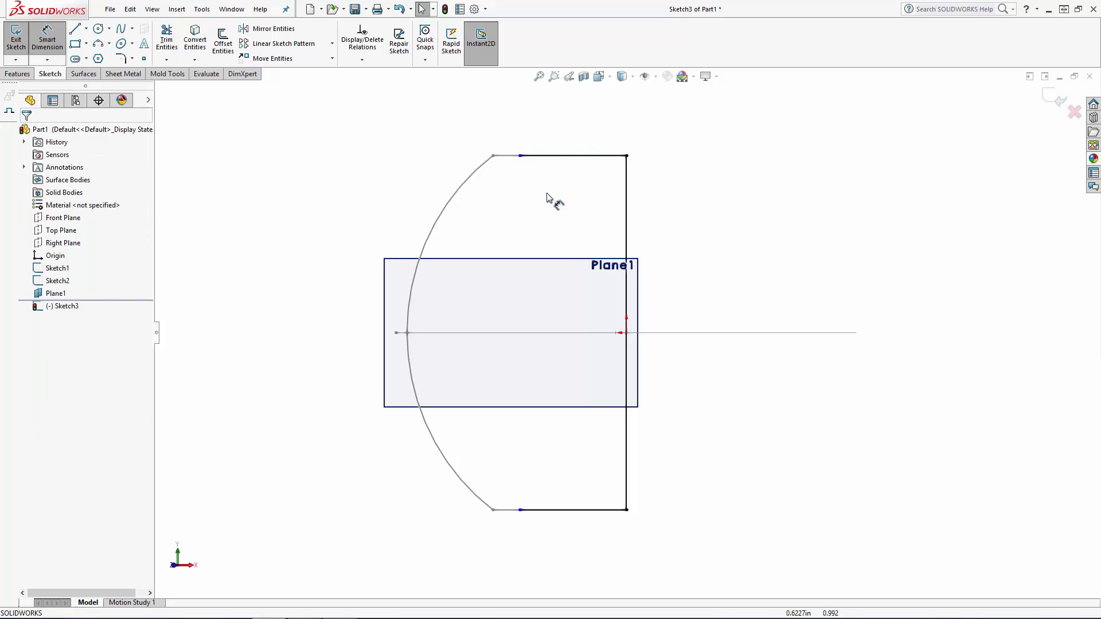
left_click(508, 171)
left_click(493, 156)
left_click(507, 123)
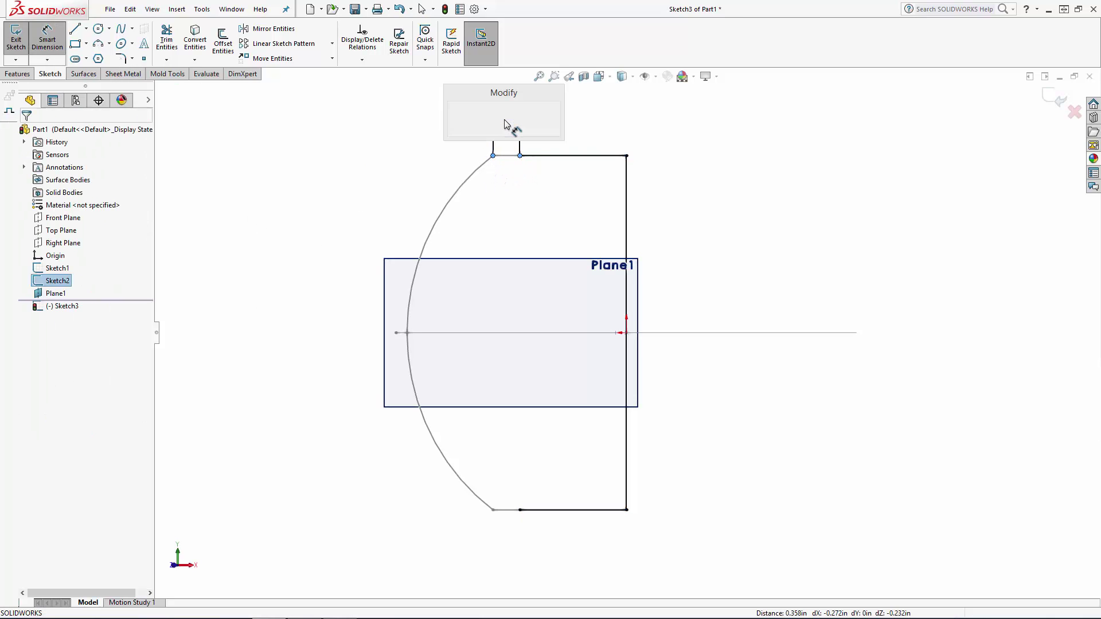
type("0.05")
key("Return")
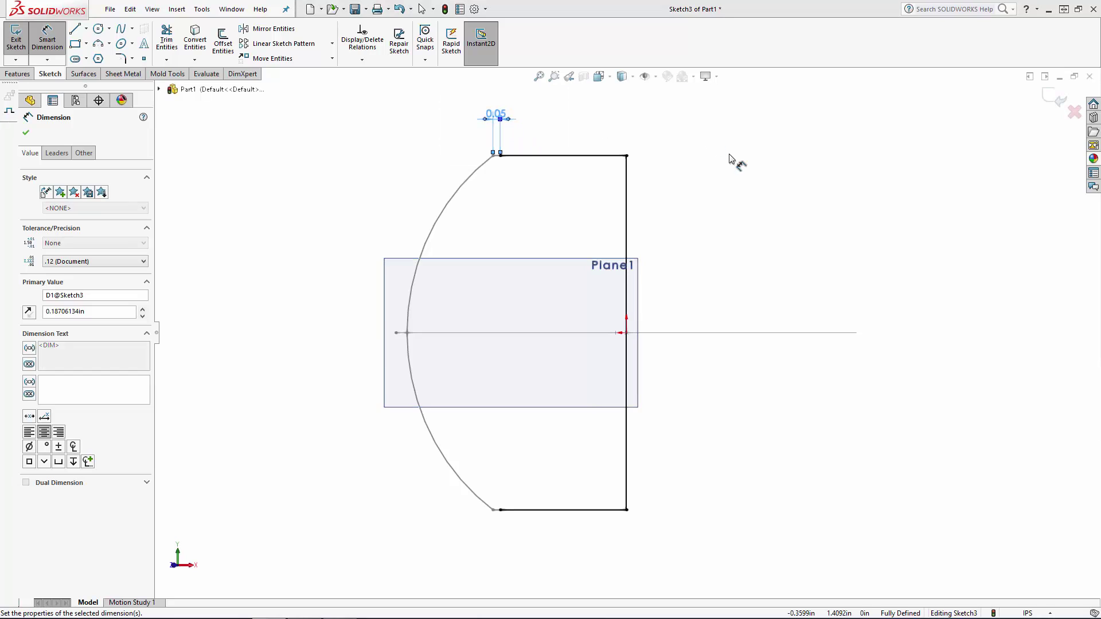
key("Escape")
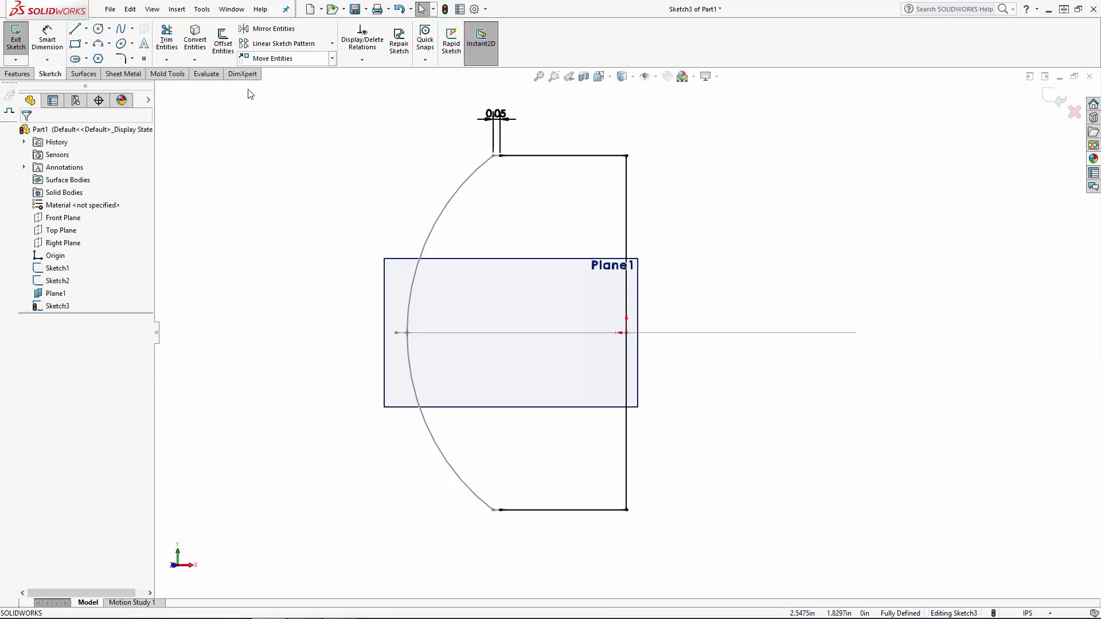
- Close the profile with a three-point arc and dimension it to R1.60
left_click(98, 44)
left_click(493, 156)
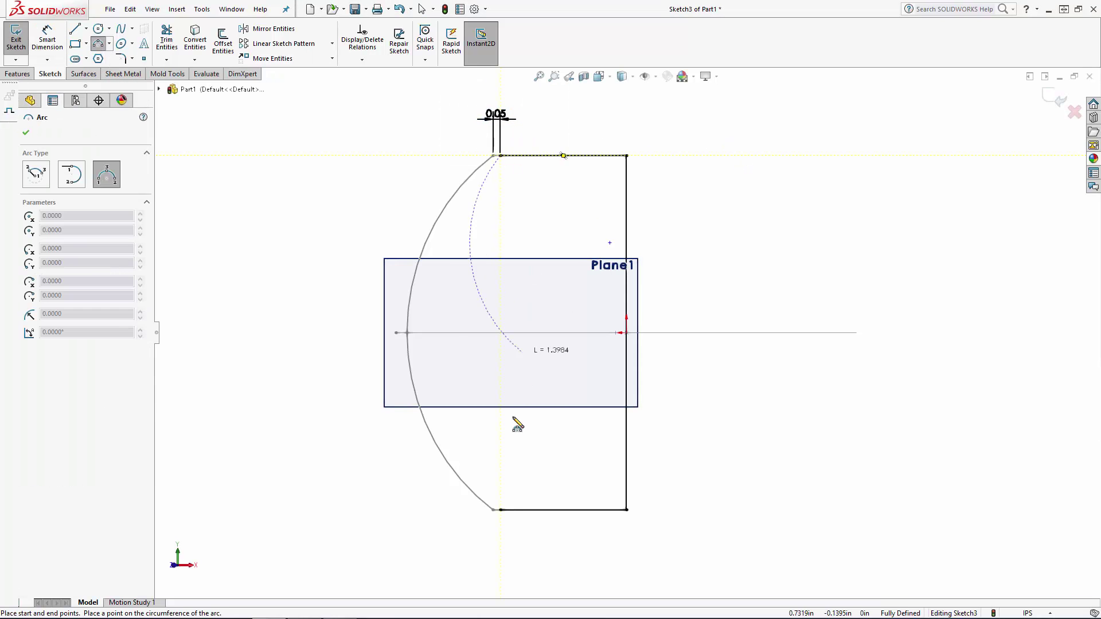
left_click(501, 510)
left_click(420, 339)
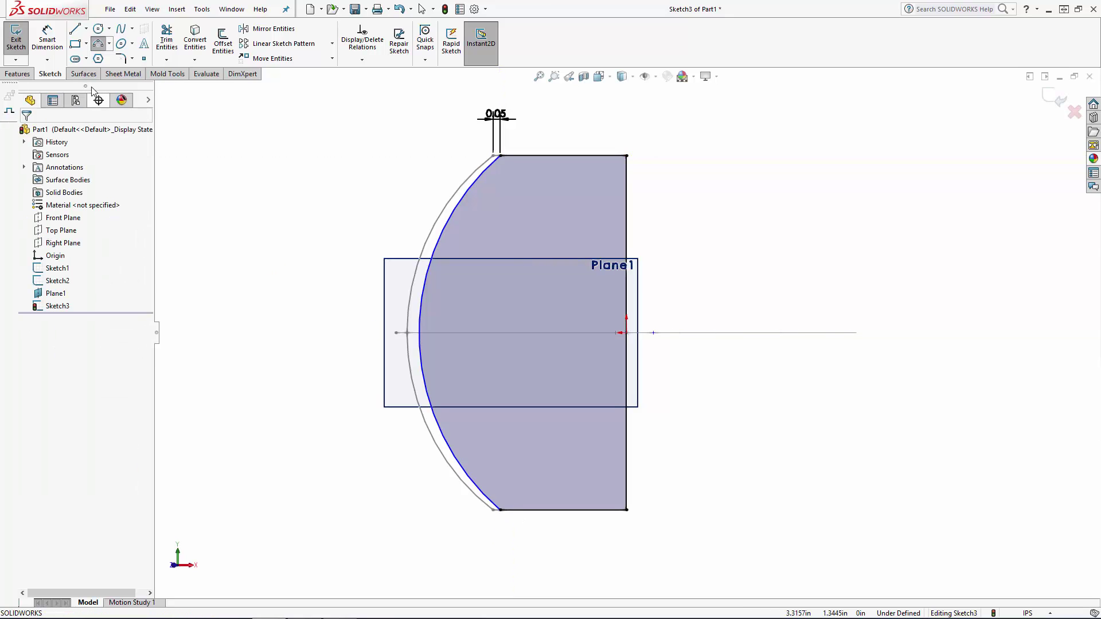
key("d")
left_click(420, 356)
left_click(308, 348)
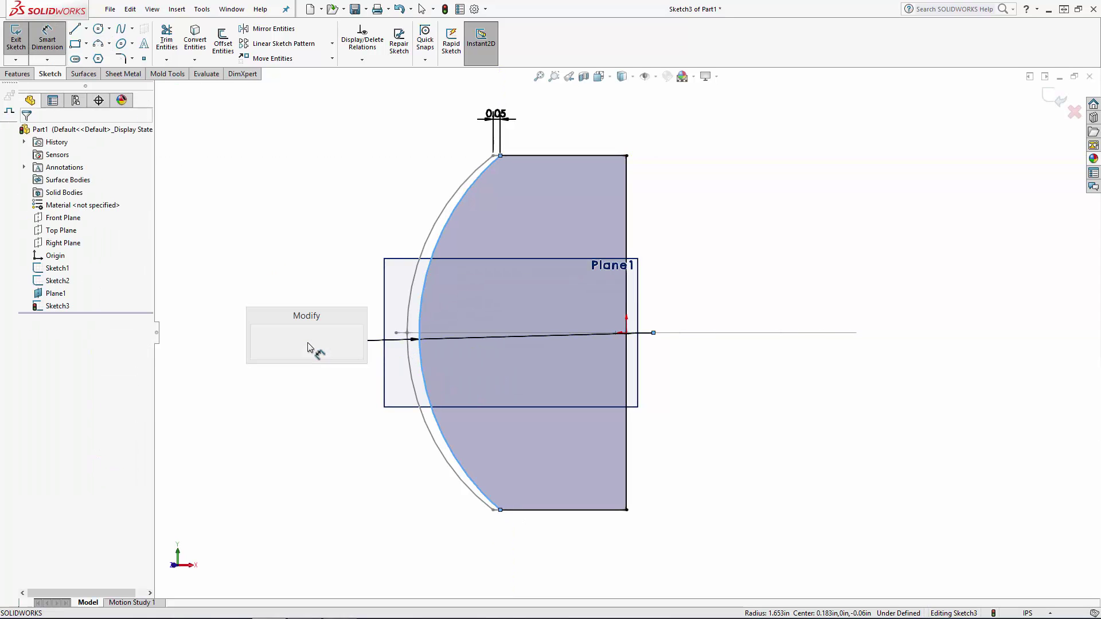
key("Return")
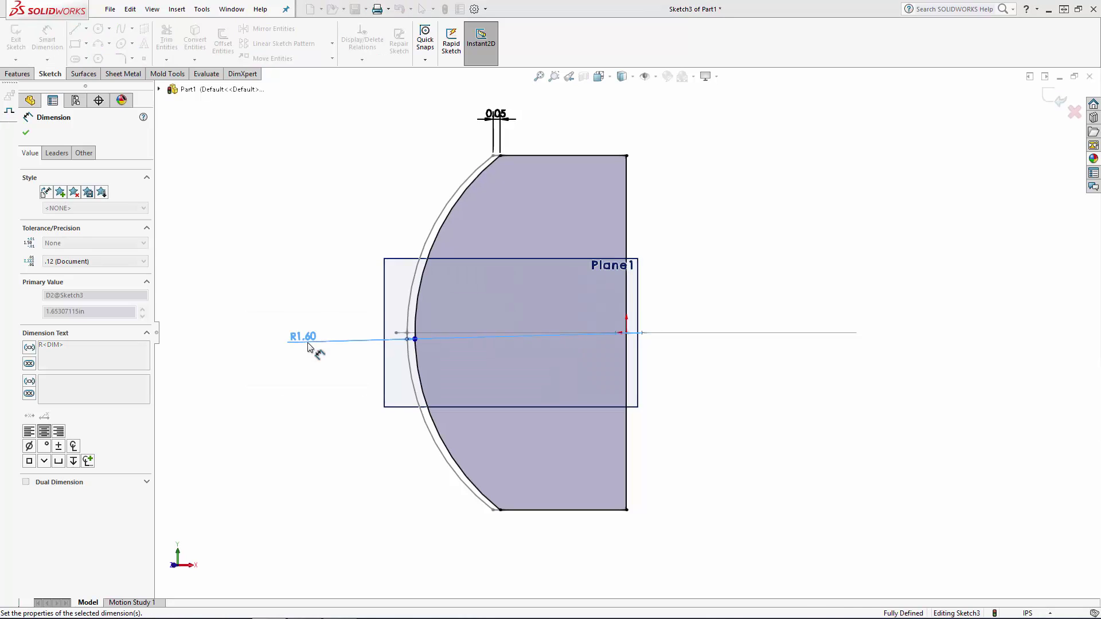
left_click(314, 245)
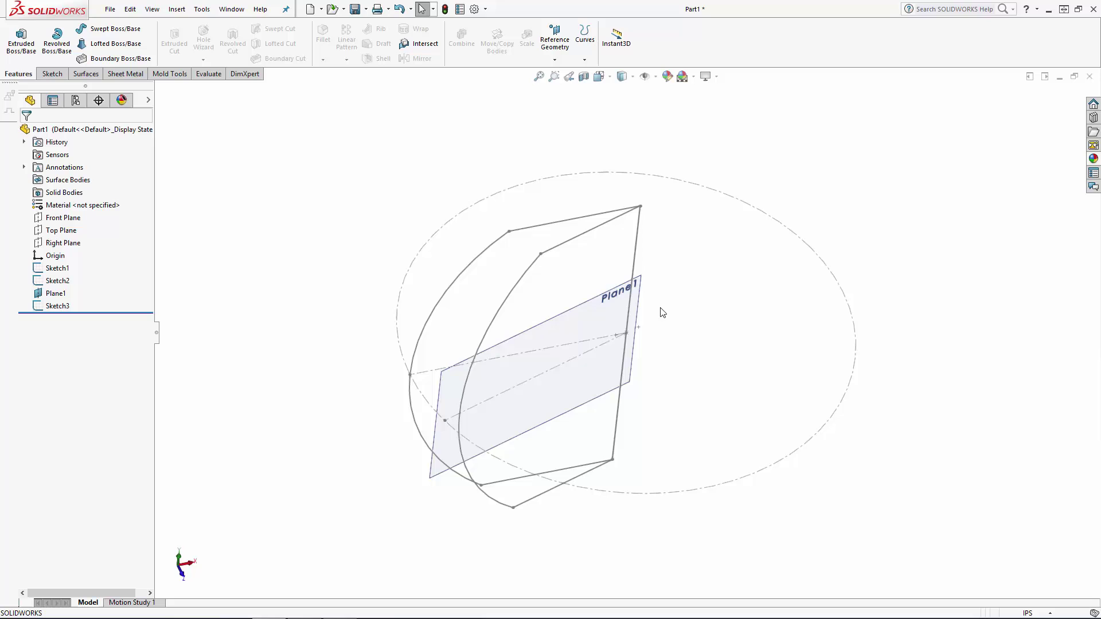
- Hide Plane1 and start a new sketch on the Top Plane, viewed from above
left_click(643, 302)
left_click(707, 263)
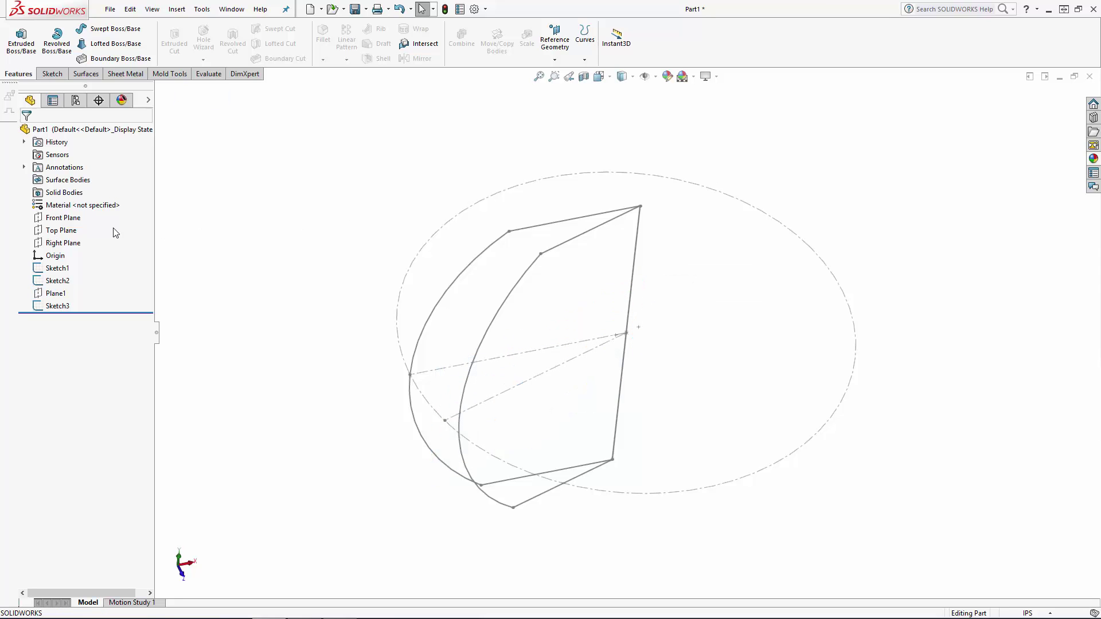
left_click(71, 229)
left_click(83, 224)
left_click(600, 77)
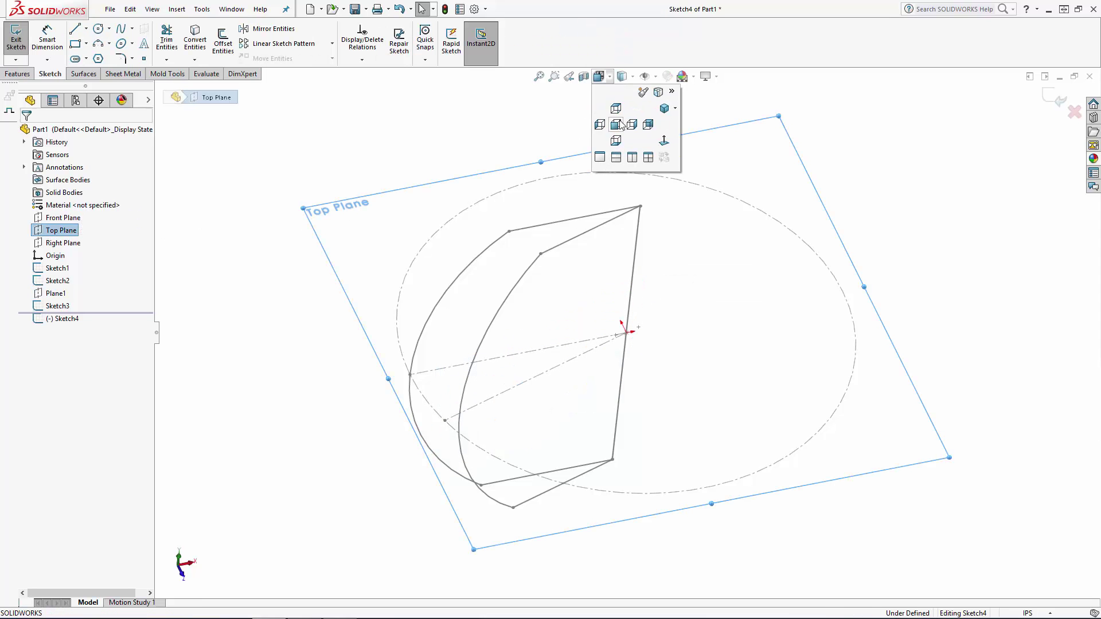
left_click(621, 125)
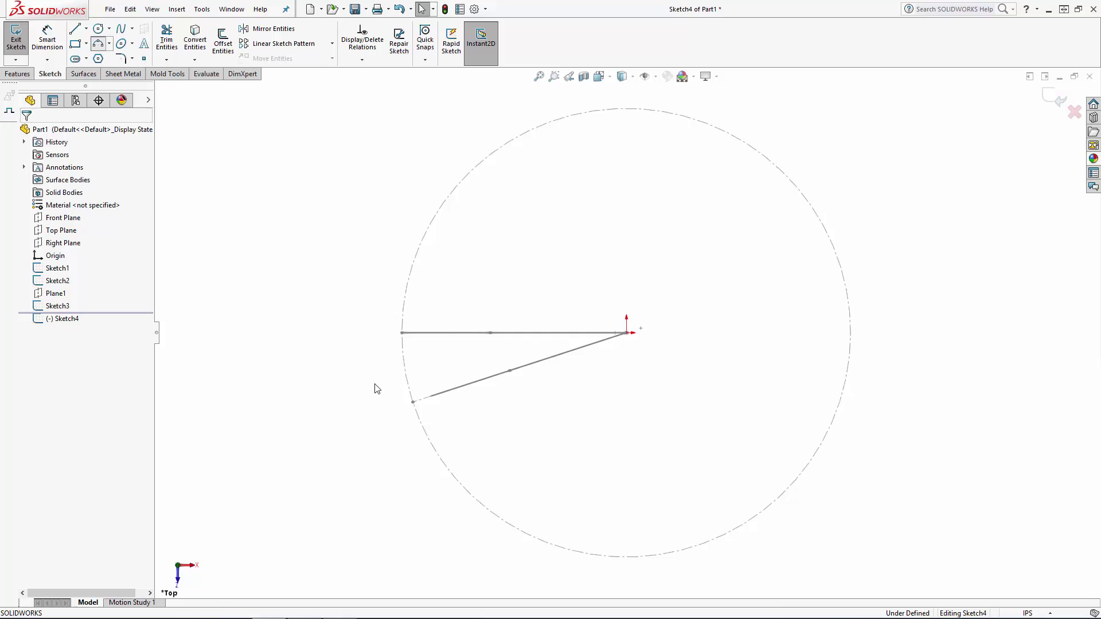
- Draw a three-point guide arc and pierce its free end through Sketch3's profile arc
left_click(402, 334)
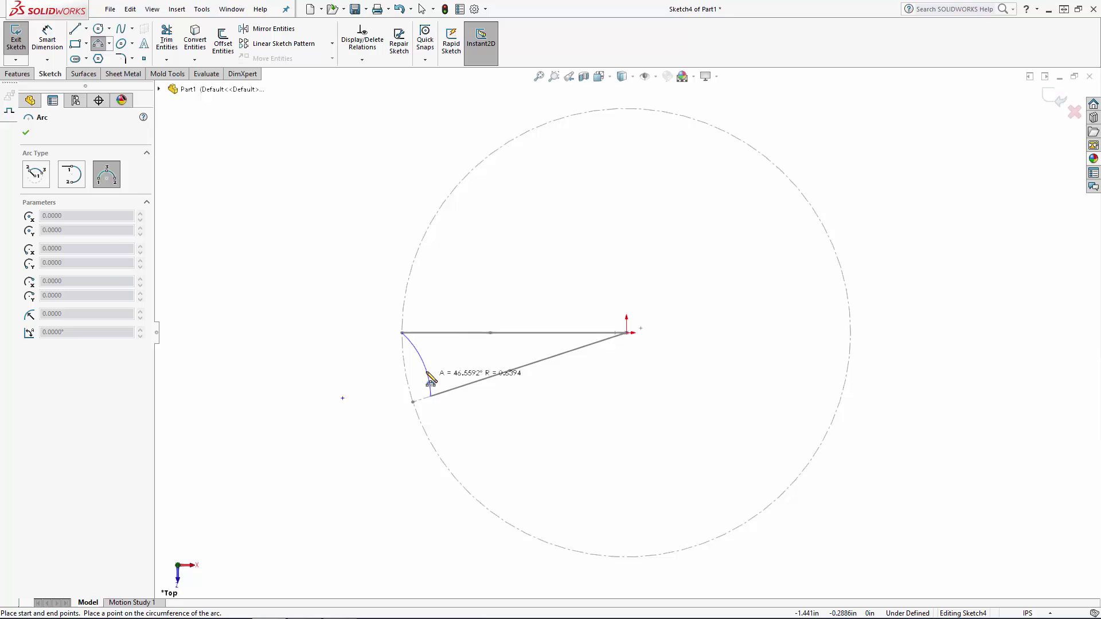
left_click(419, 375)
key("Escape")
scroll(438, 401, "down", 3)
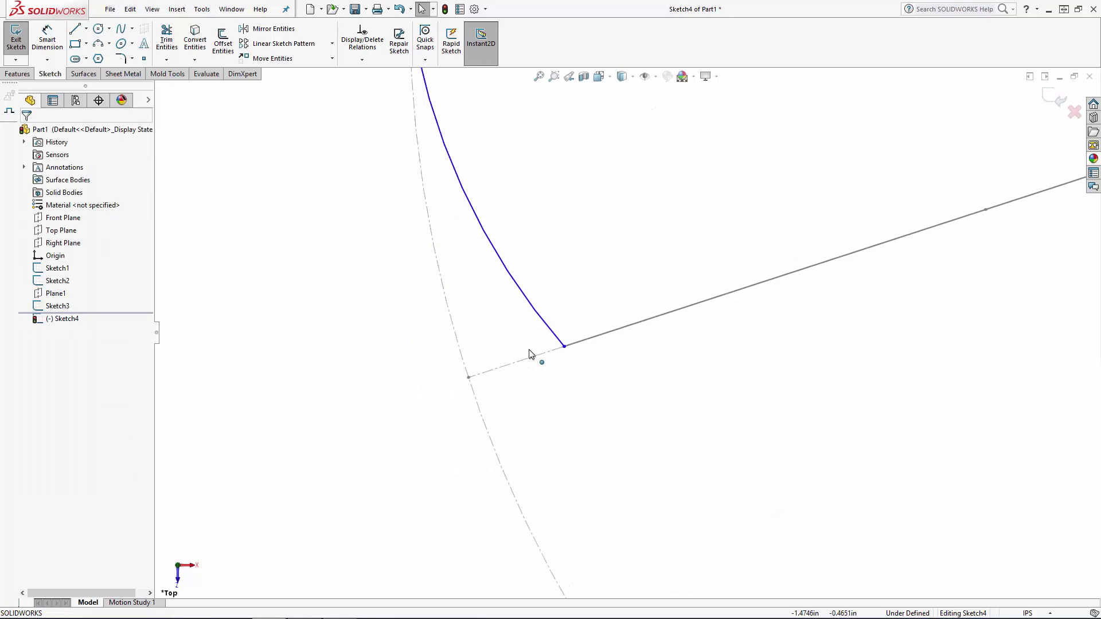
middle_click_drag(531, 356, 567, 343)
left_click(565, 339)
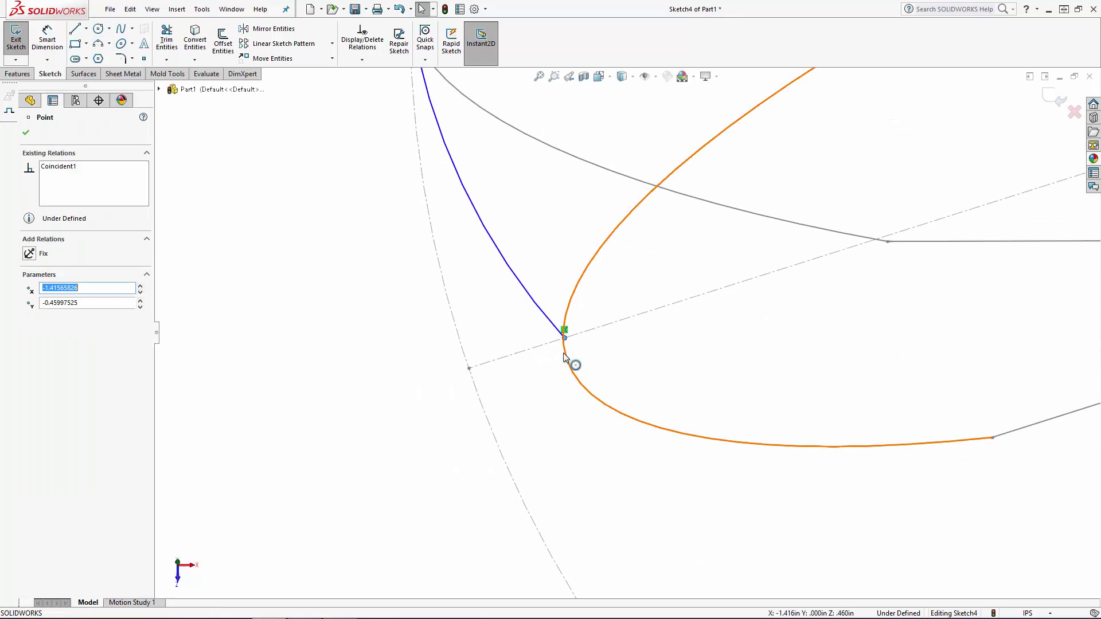
left_click(573, 364, "ctrl")
left_click(29, 346)
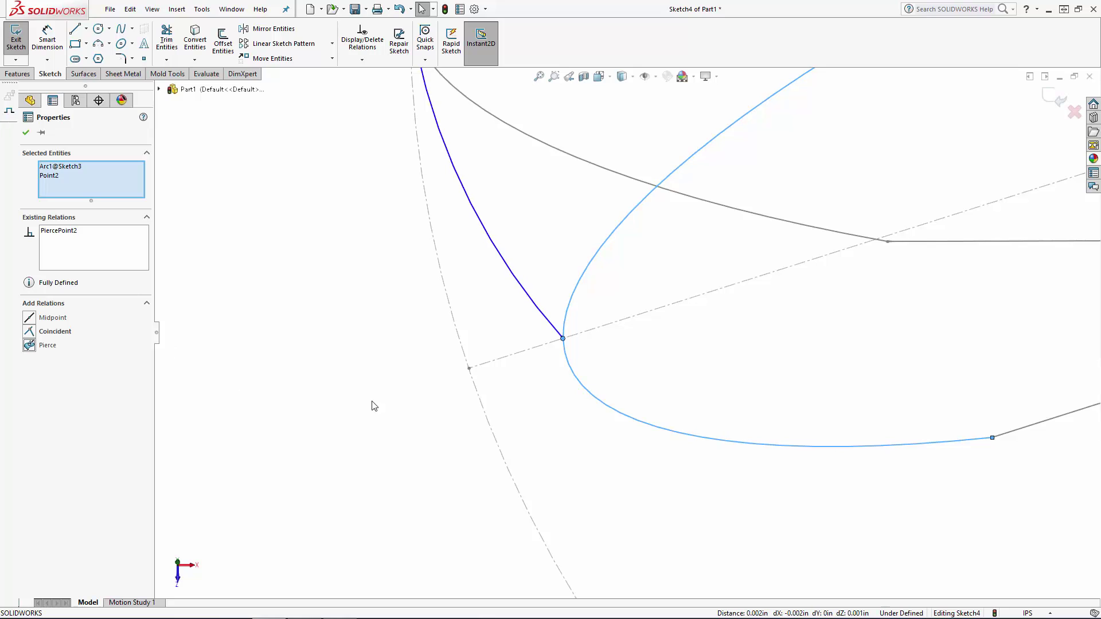
- Make the guide arc tangent to the Sketch1 construction circle and exit the sketch
left_click(373, 406)
middle_click_drag(374, 406, 579, 251)
left_click(554, 253)
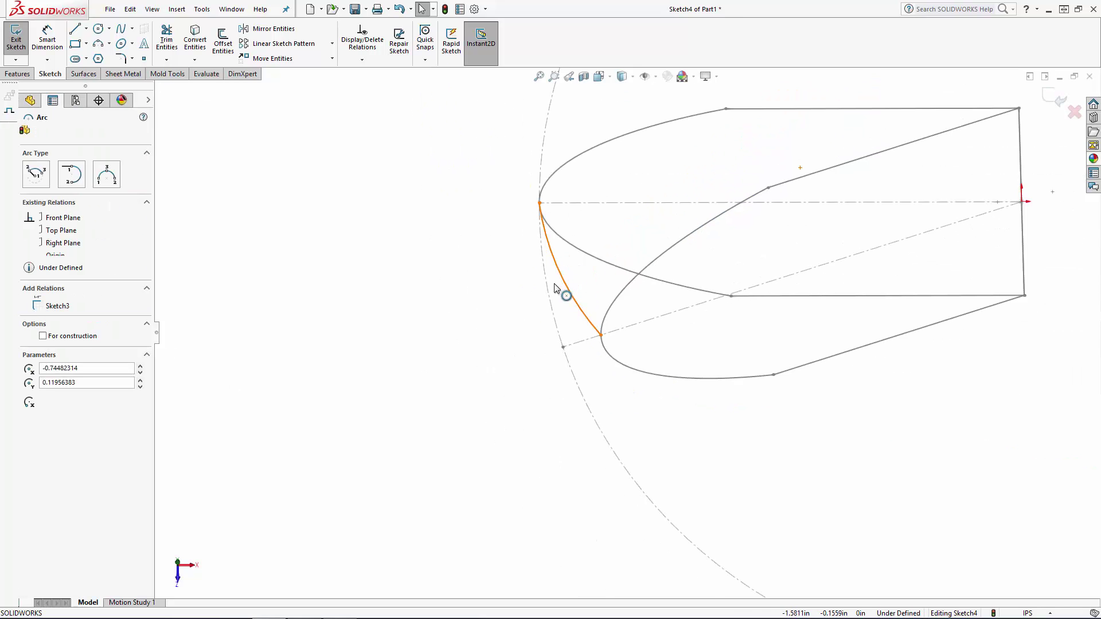
left_click(552, 289, "ctrl")
left_click(52, 359)
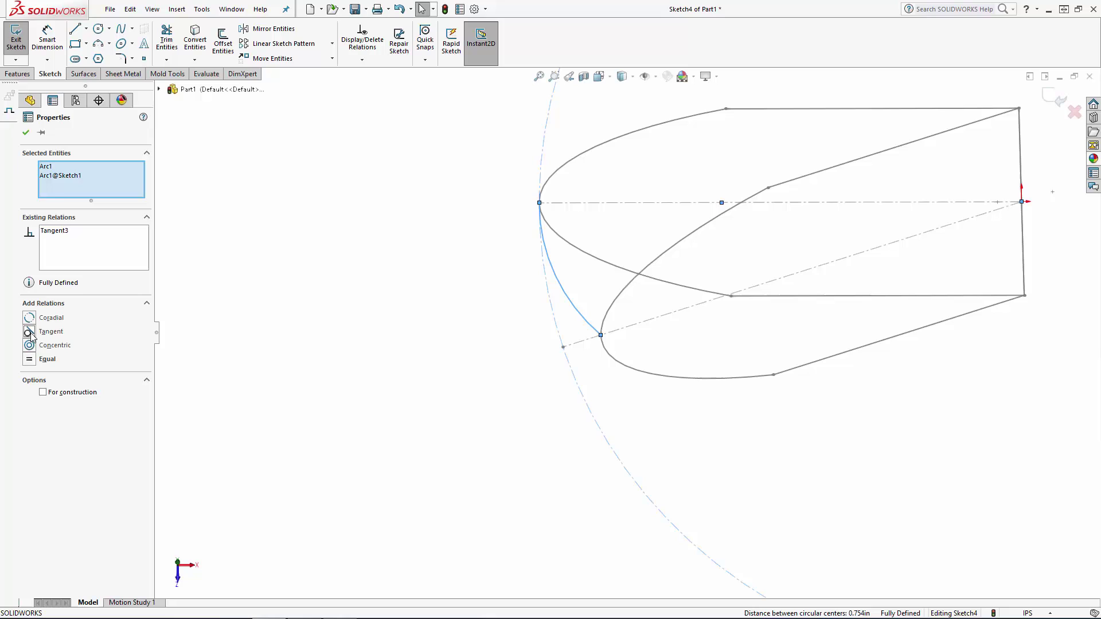
left_click(425, 353)
scroll(629, 373, "up", 4)
mouse_move(629, 373)
middle_mouse_down()
mouse_move(662, 261)
mouse_move(700, 270)
middle_mouse_up()
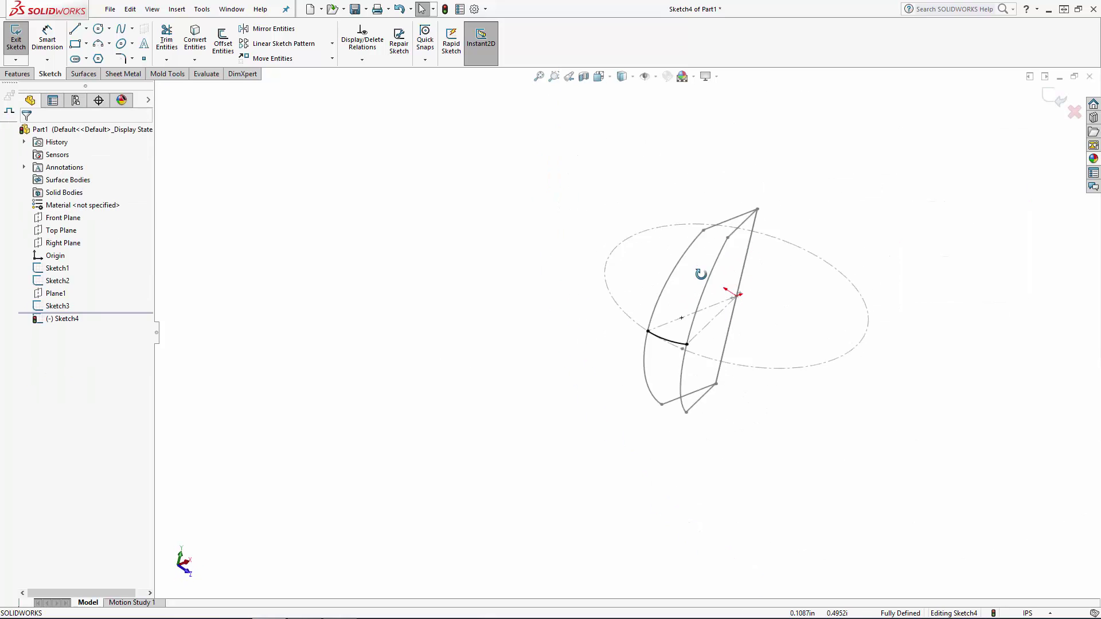
left_click(1055, 97)
key("f")
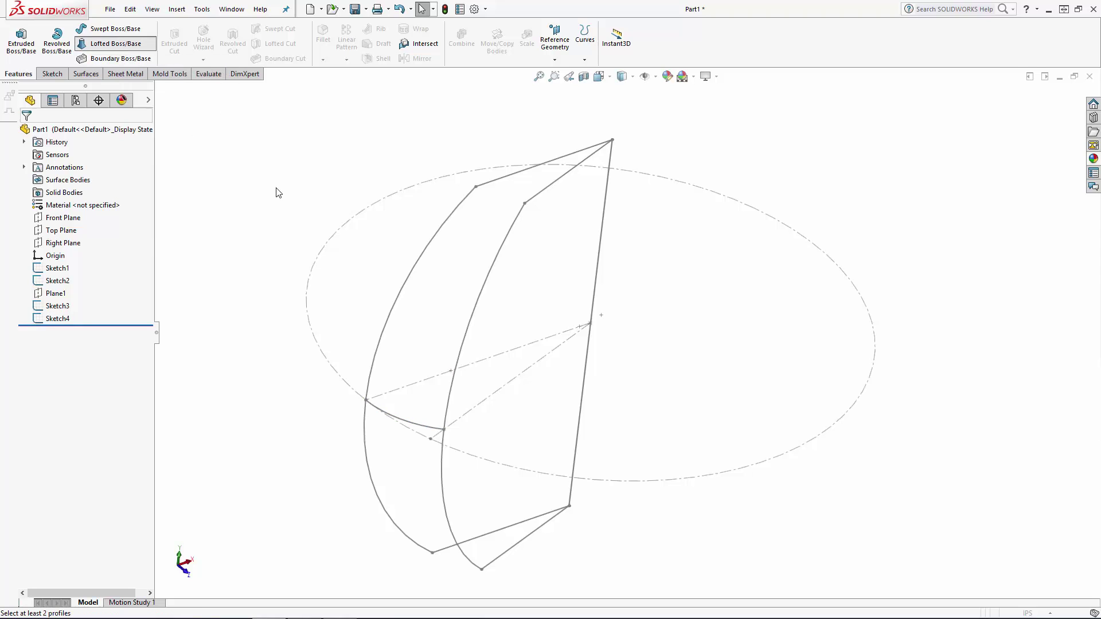
- Loft Sketch2 to Sketch3 with the Sketch4 arc as guide curve, then inspect the lobe
left_click(474, 196)
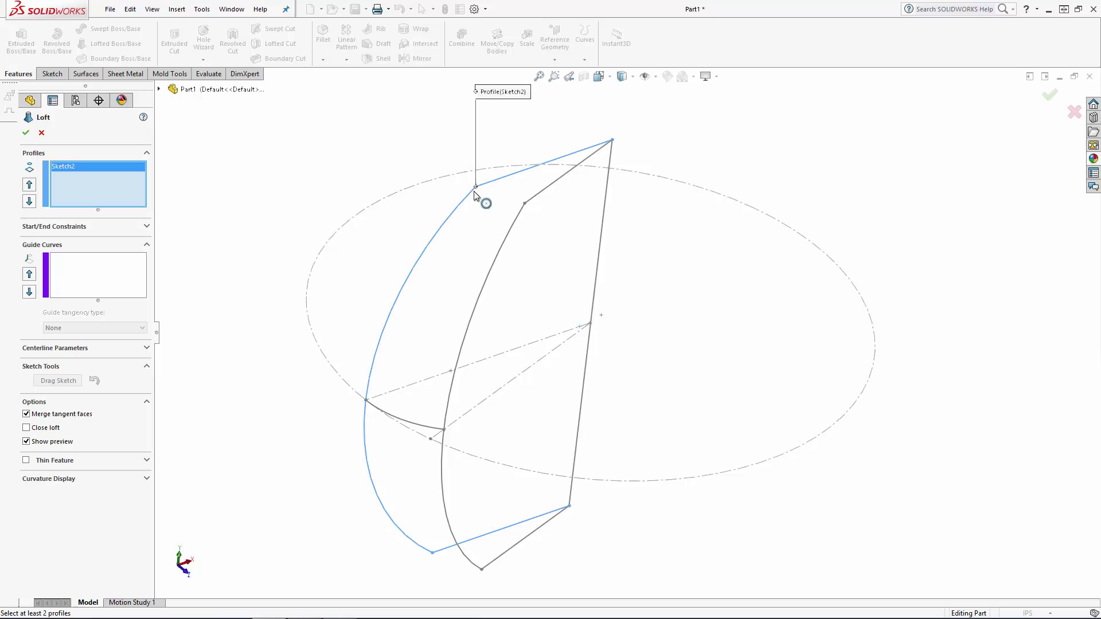
left_click(512, 226)
left_click(100, 278)
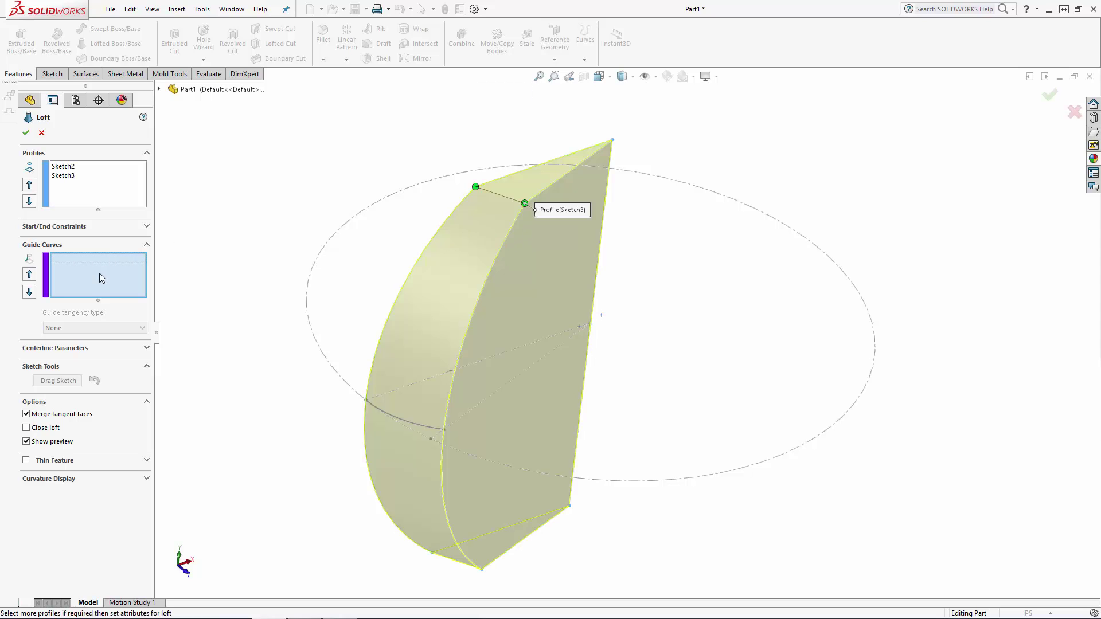
left_click(426, 425)
mouse_move(396, 355)
middle_mouse_down()
mouse_move(386, 484)
mouse_move(396, 333)
middle_mouse_up()
left_click(26, 132)
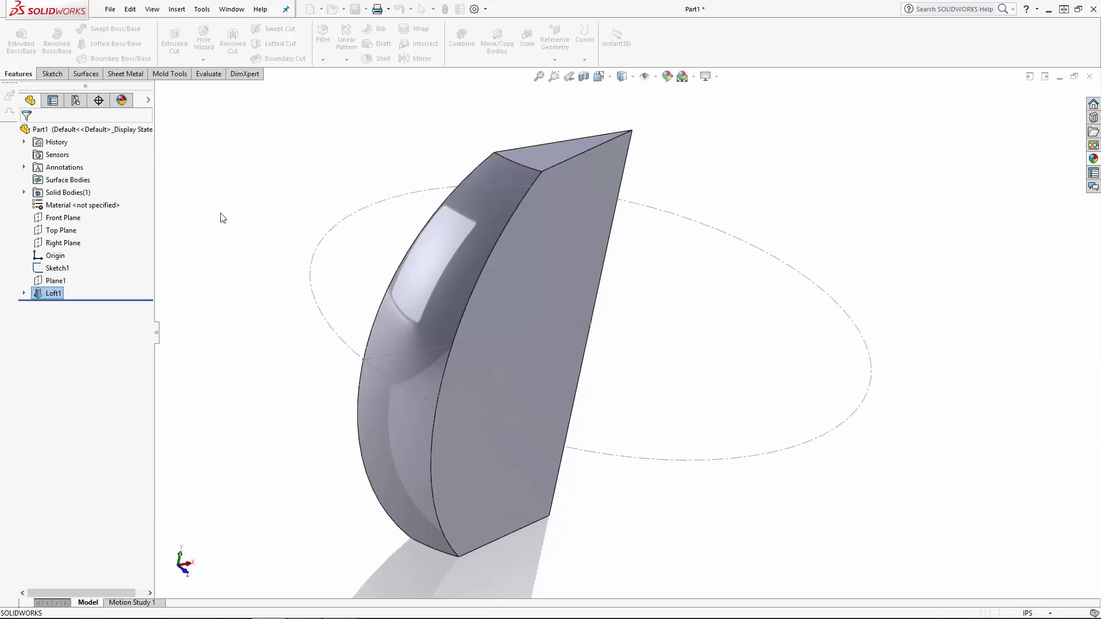
middle_click_drag(297, 263, 435, 203)
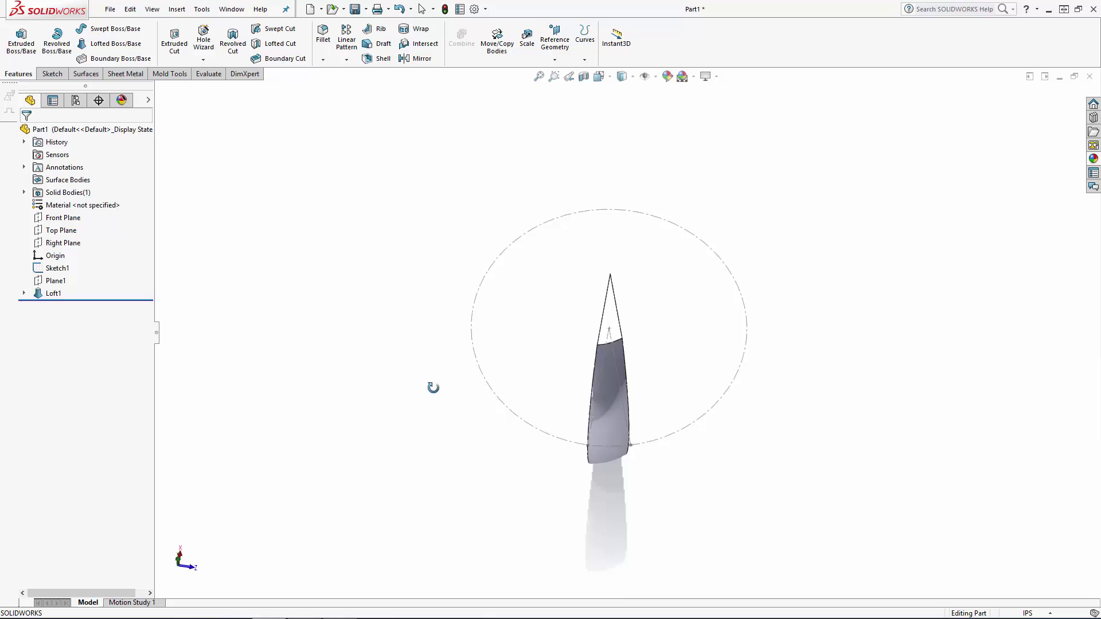
middle_click_drag(433, 387, 496, 367)
scroll(745, 339, "down", 3)
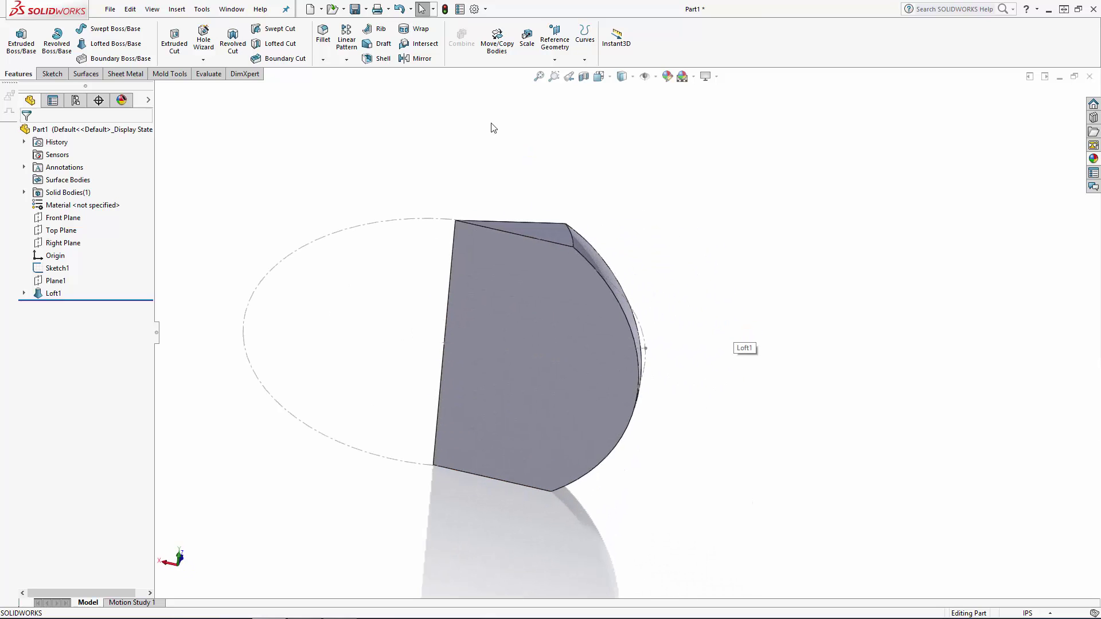
- Set up a Mirror with the lobe's flat Face<1> as mirror plane and Loft1 as body
left_click(410, 62)
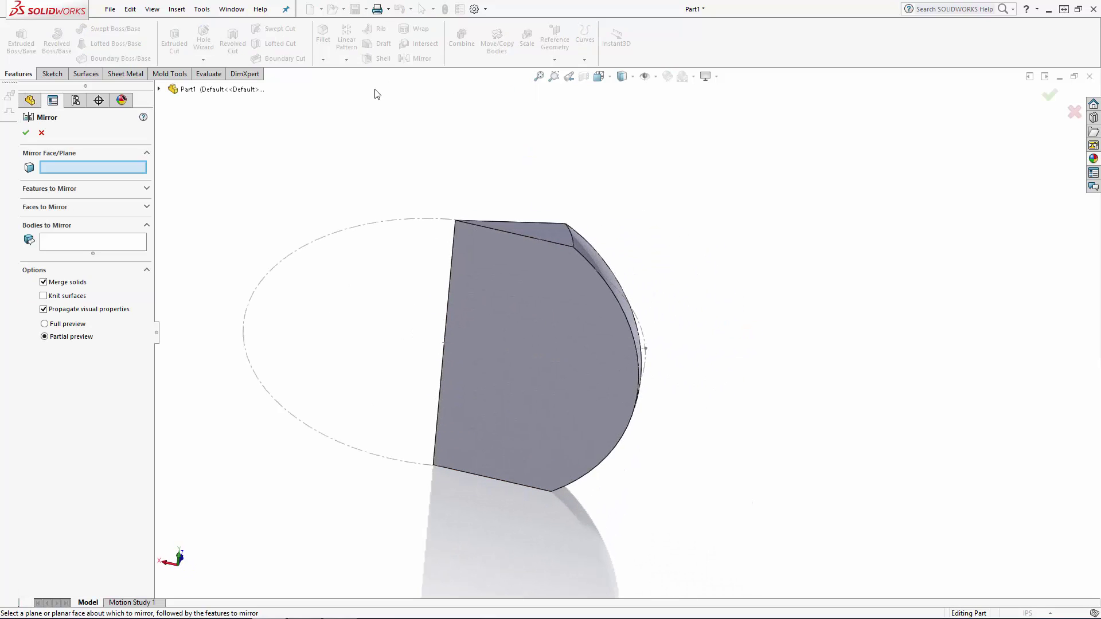
left_click(511, 342)
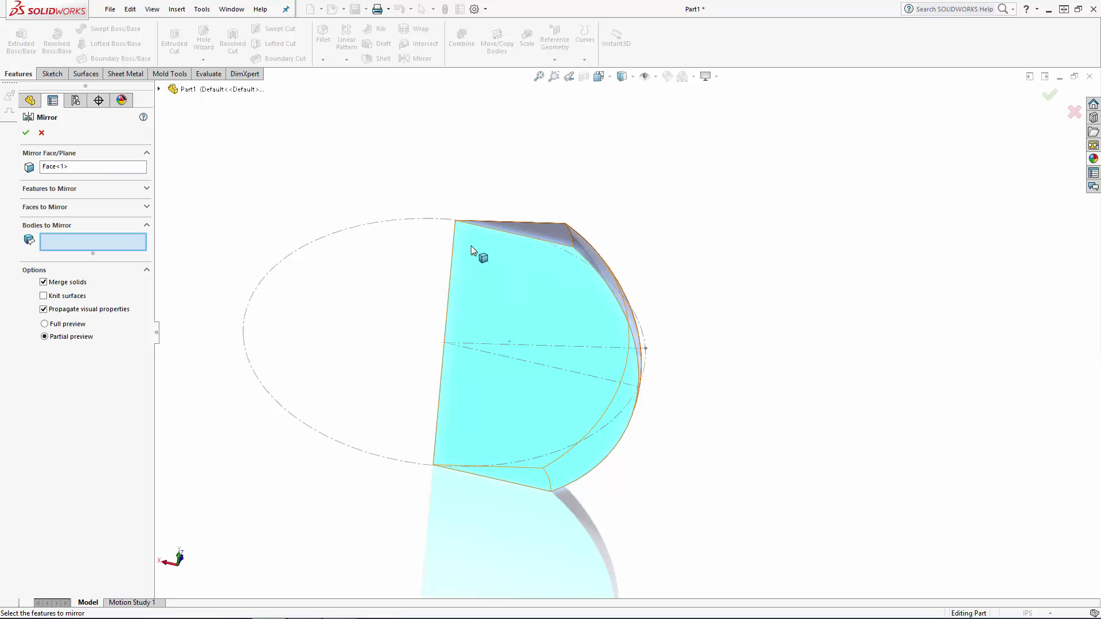
left_click(501, 255)
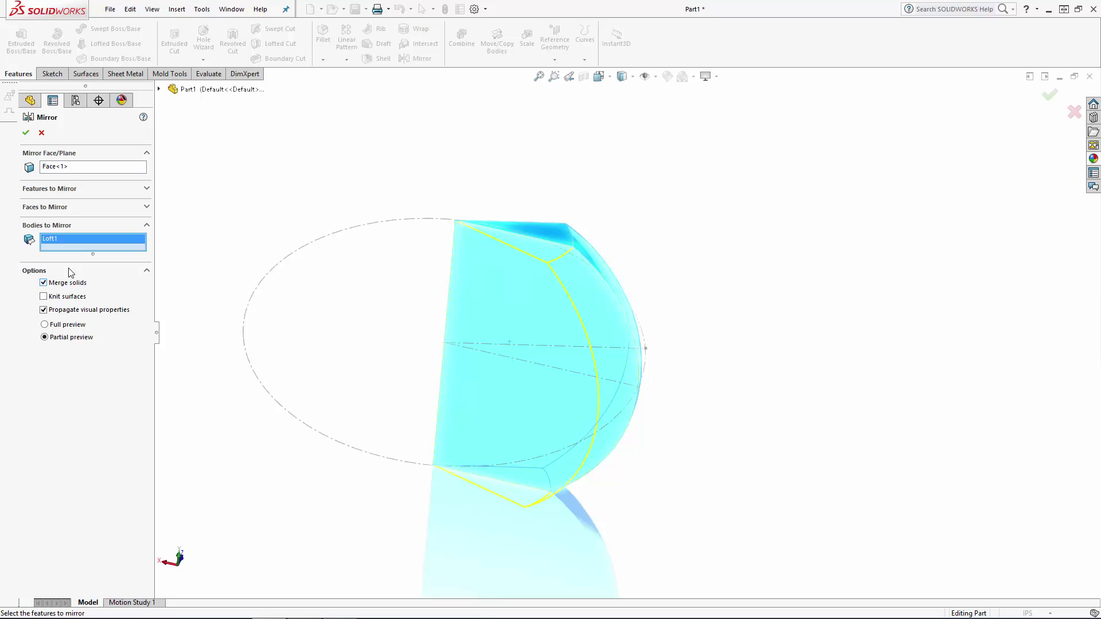
- Confirm Mirror1 to complete the lobe, then reopen Loft1 with Edit Feature
left_click(25, 133)
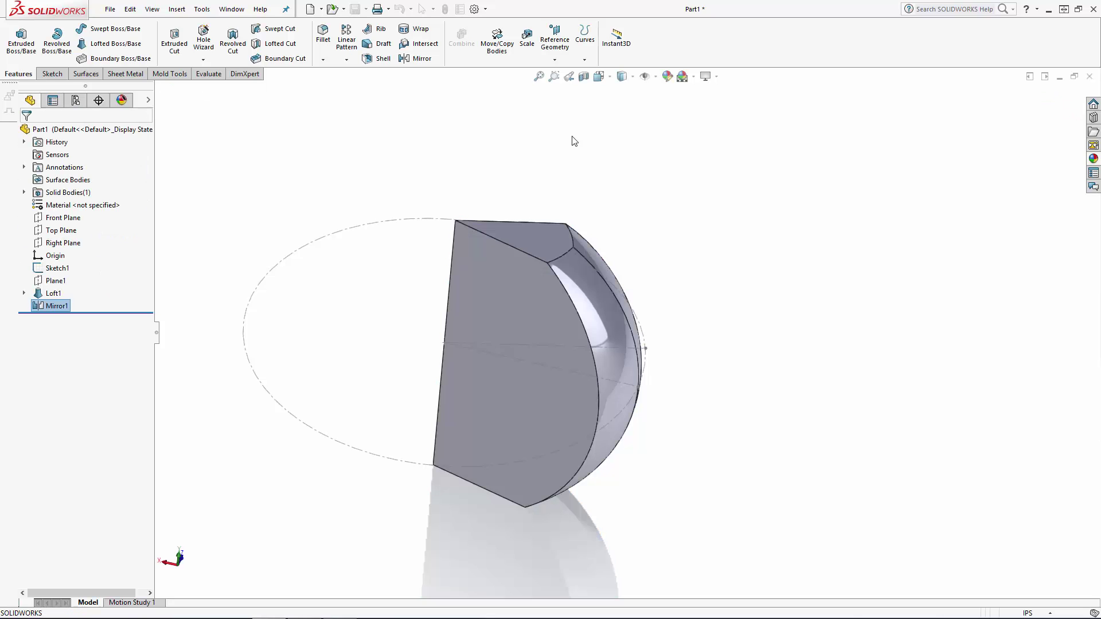
middle_click_drag(573, 138, 551, 221)
scroll(453, 378, "down", 3)
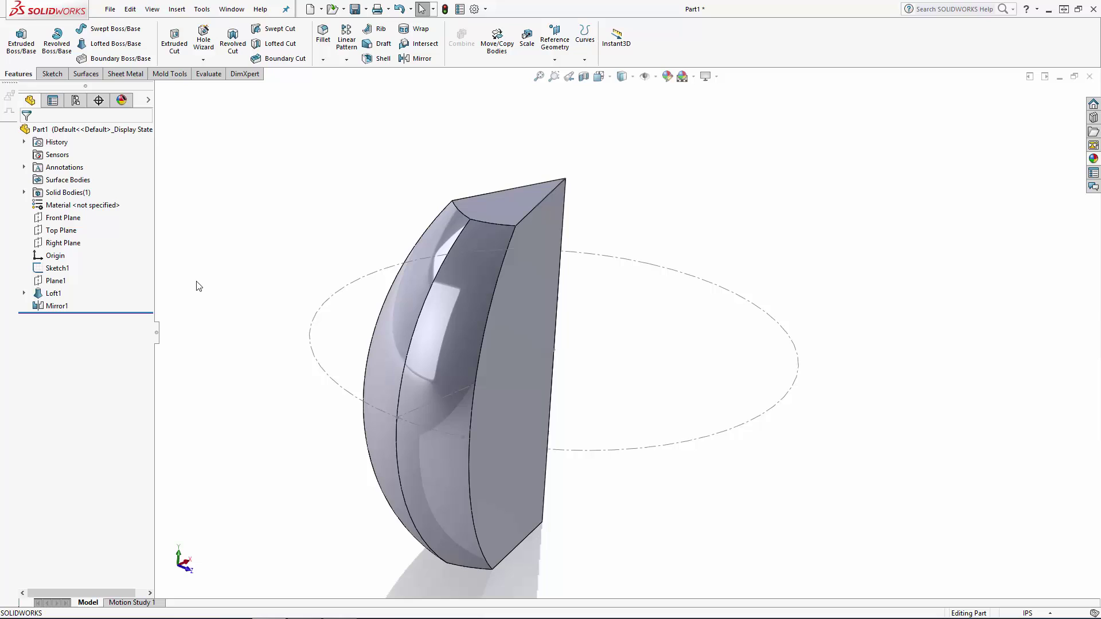
left_click(68, 294)
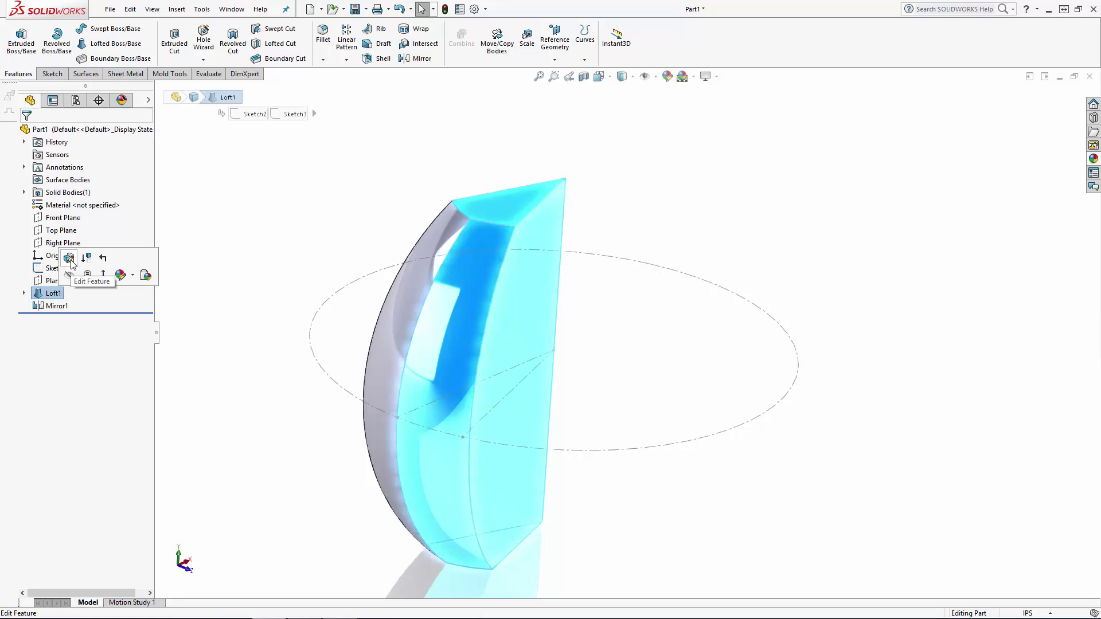
left_click(69, 259)
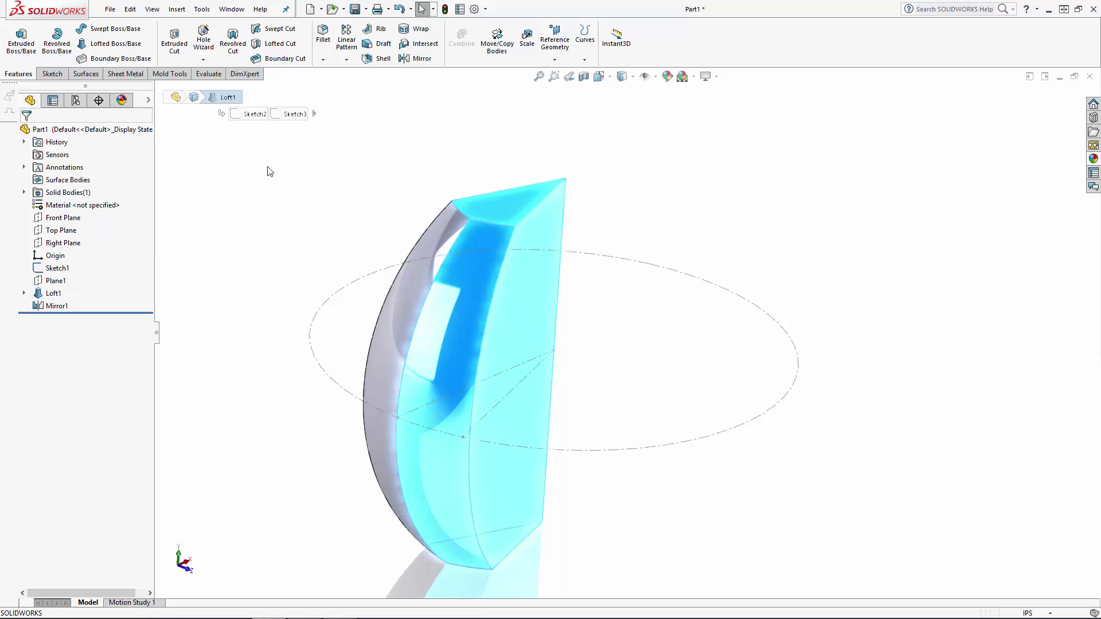
- Set Loft1's start constraint to Normal To Profile and apply the edit
left_click(85, 228)
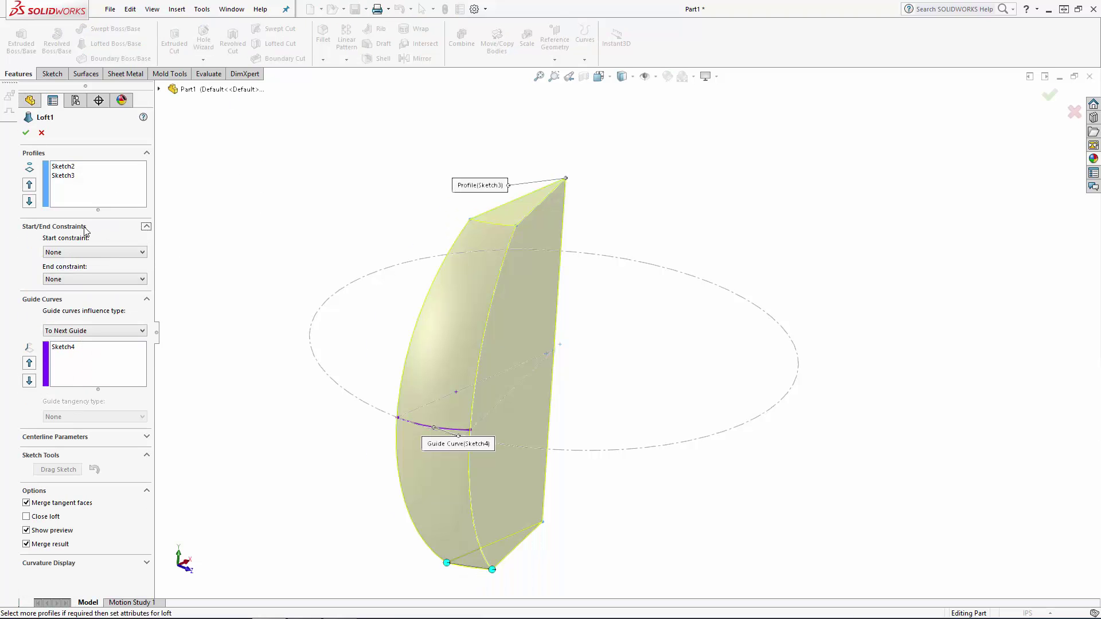
left_click(80, 253)
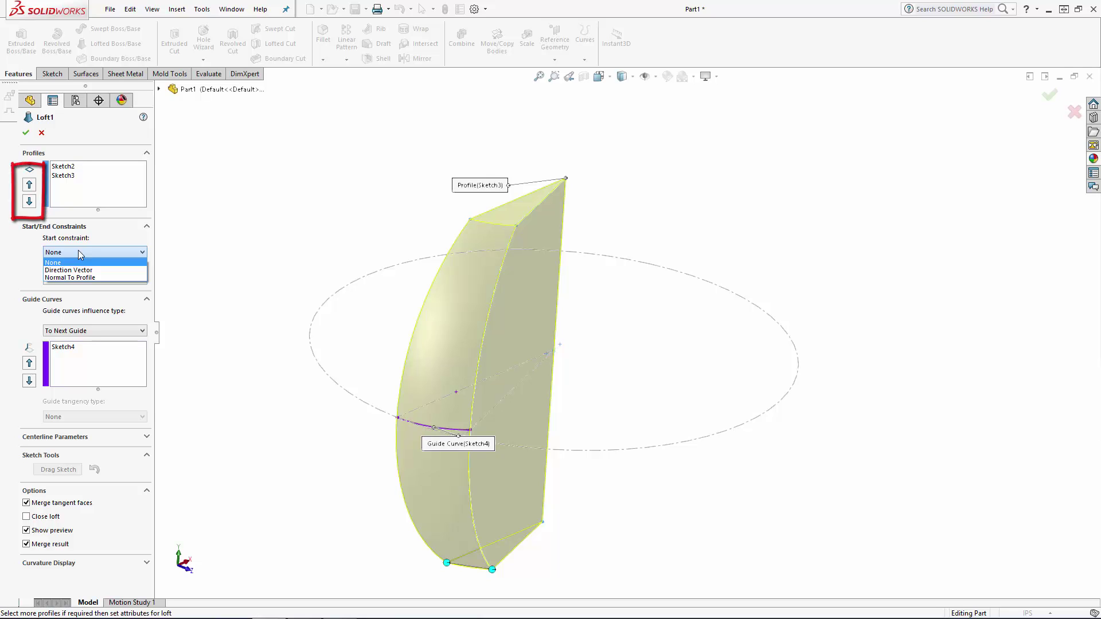
left_click(75, 278)
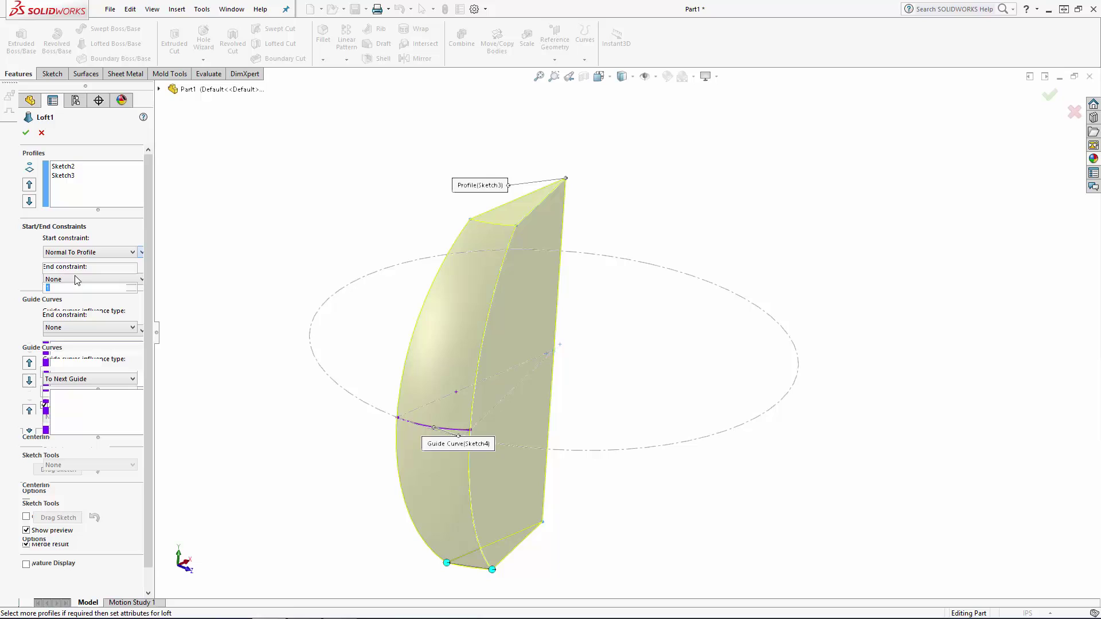
left_click(77, 288)
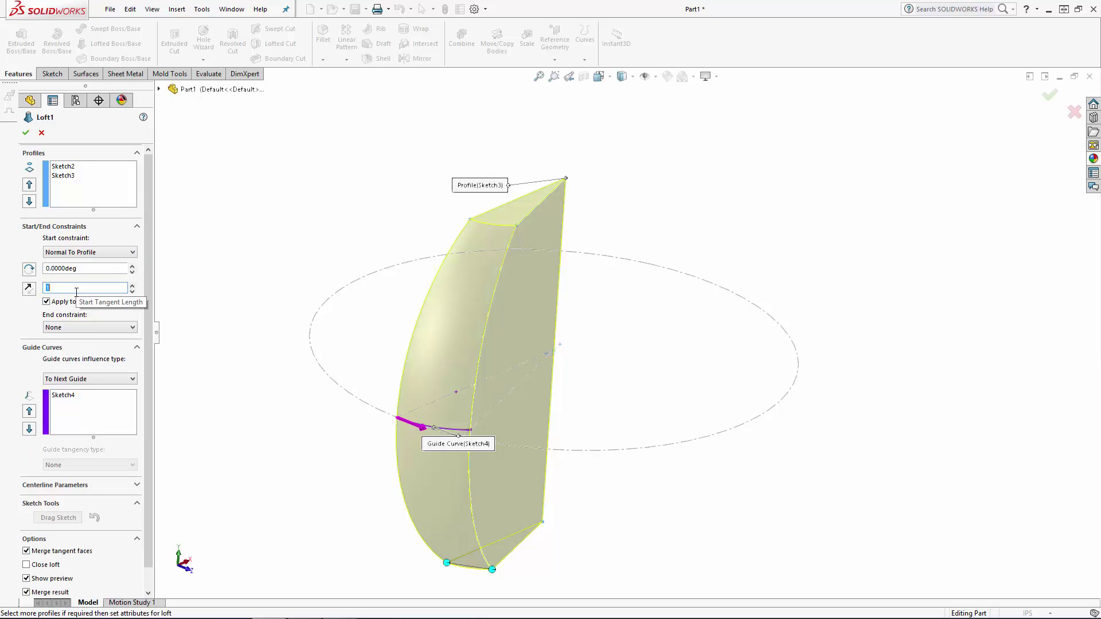
left_click(26, 132)
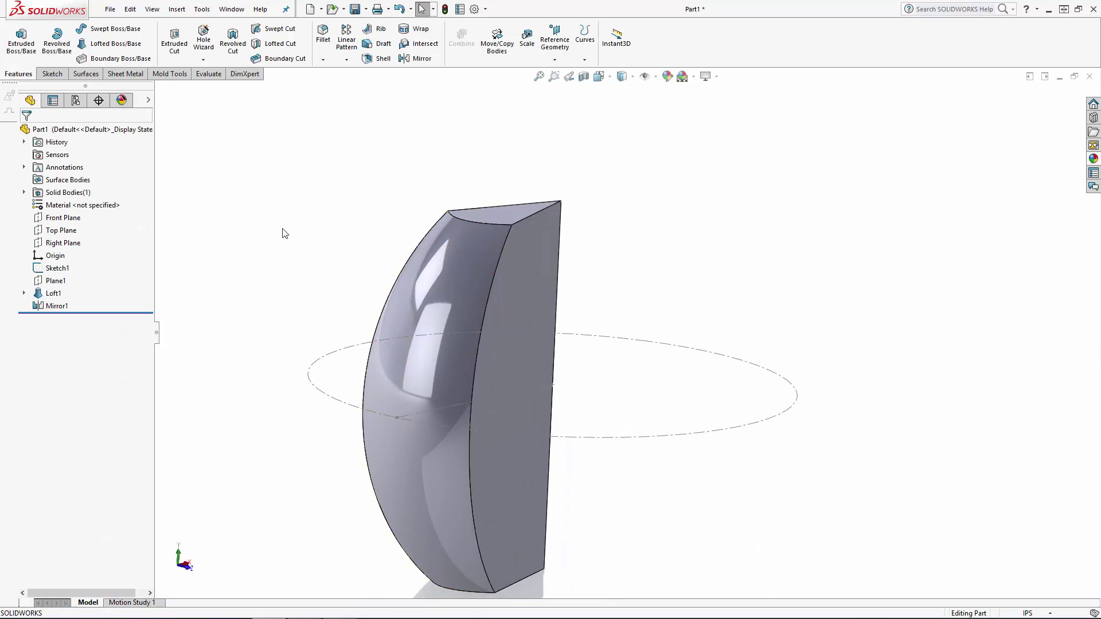
- Hide the ellipse sketch Sketch1
scroll(645, 483, "down", 3)
middle_click_drag(648, 411, 597, 474)
left_click(624, 452)
left_click(668, 412)
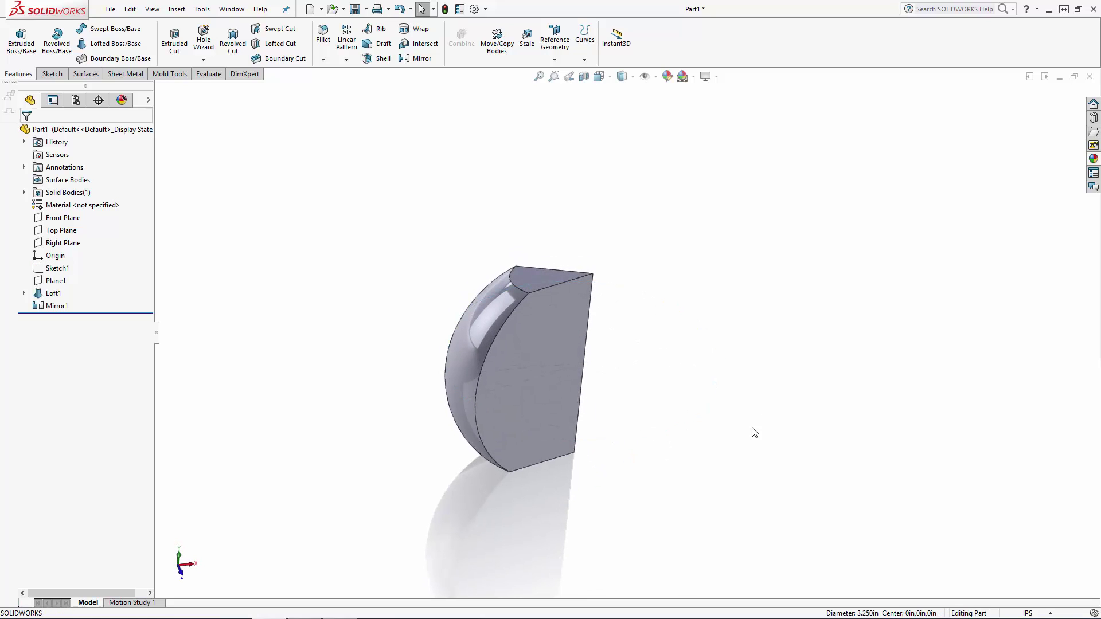
- Circular-pattern the Mirror1 body 10 times over 360° around the lobe's vertical Edge<1>
left_click(346, 59)
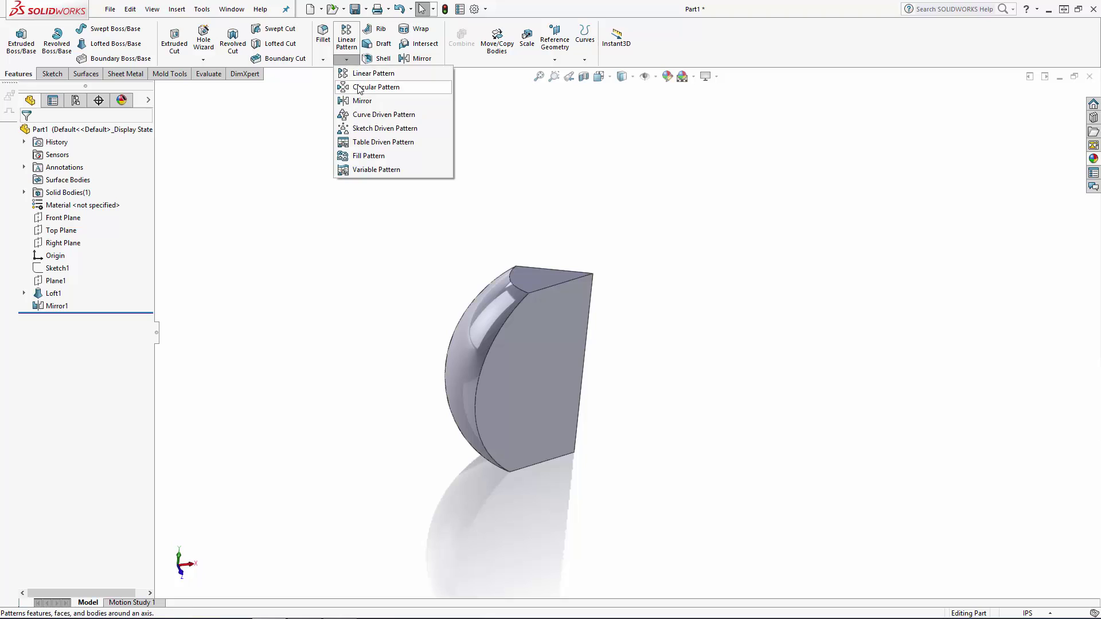
left_click(359, 87)
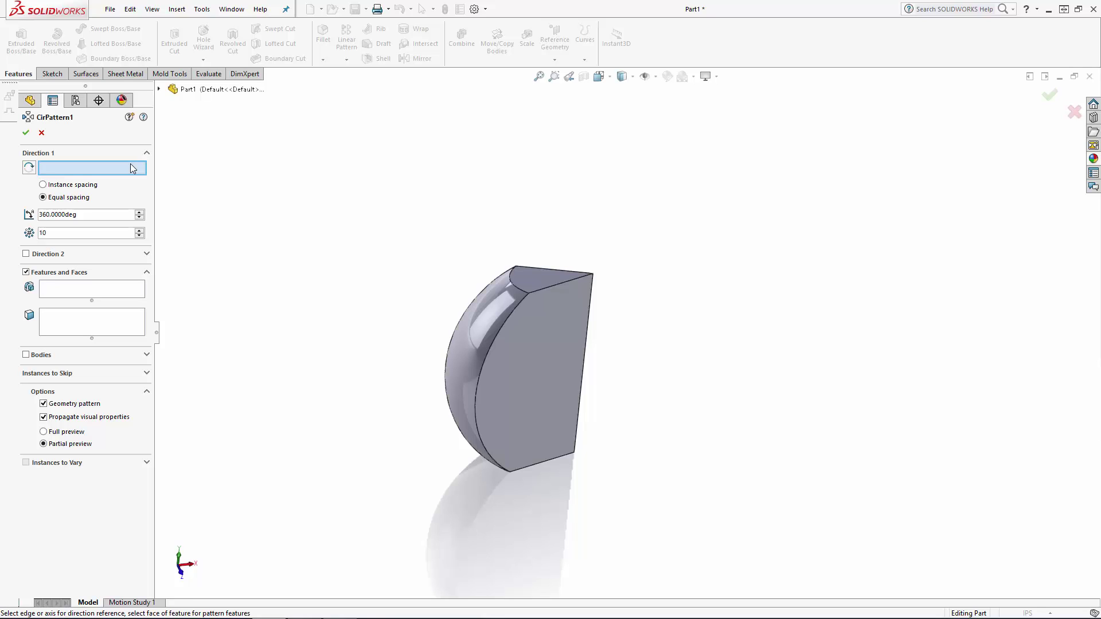
left_click(593, 307)
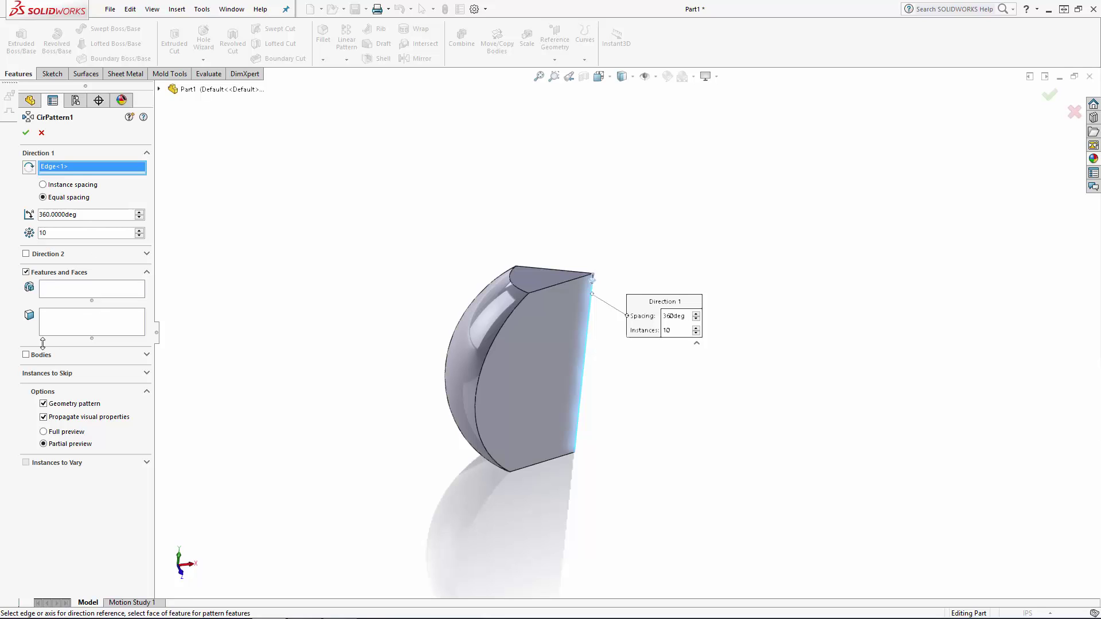
left_click(26, 355)
left_click(487, 394)
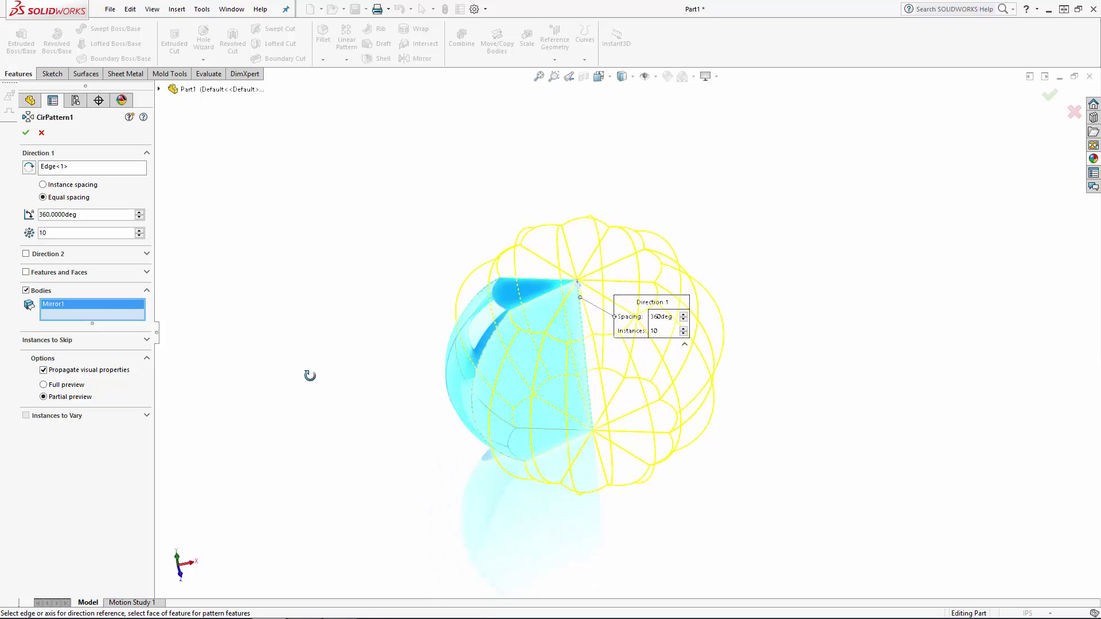
left_click(25, 134)
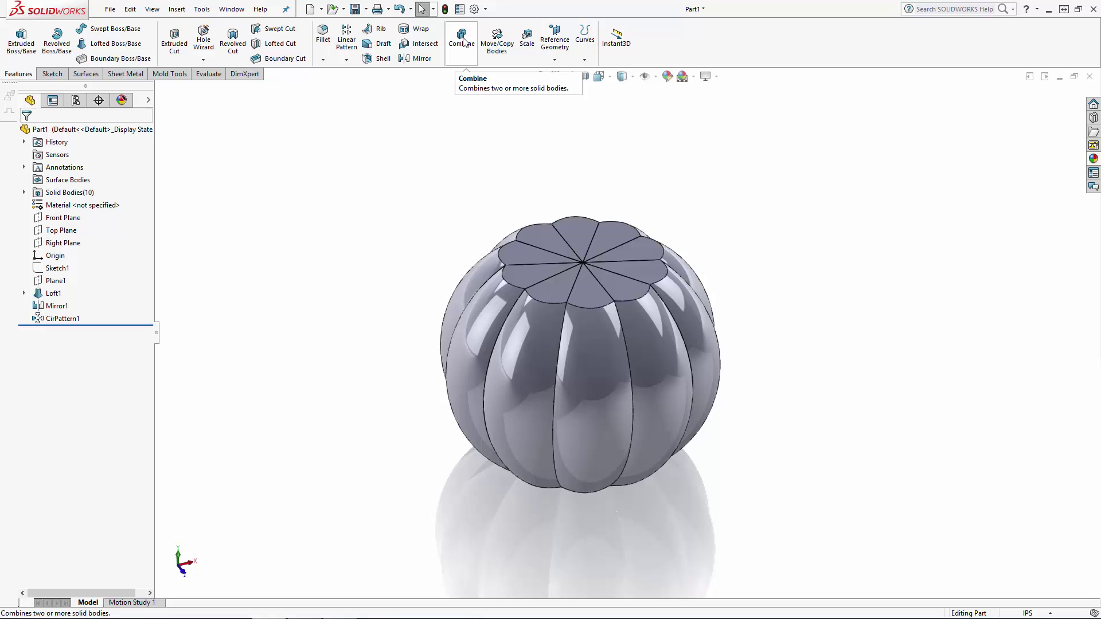
- Combine all ten lobe bodies into one solid by box-selecting them with Add
left_click(463, 39)
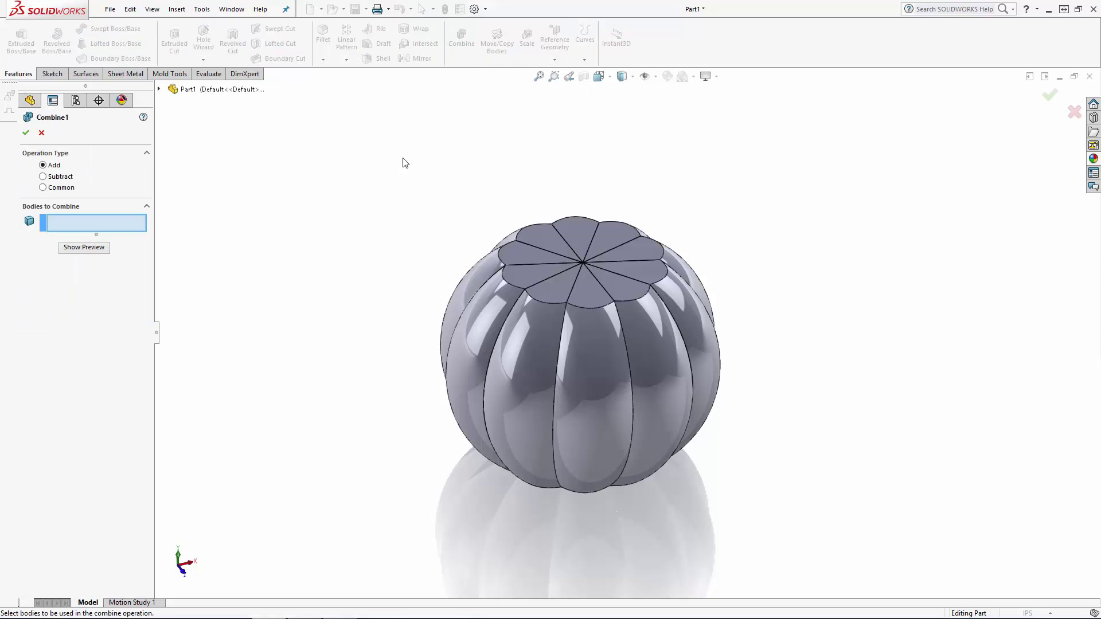
left_click_drag(356, 140, 814, 580)
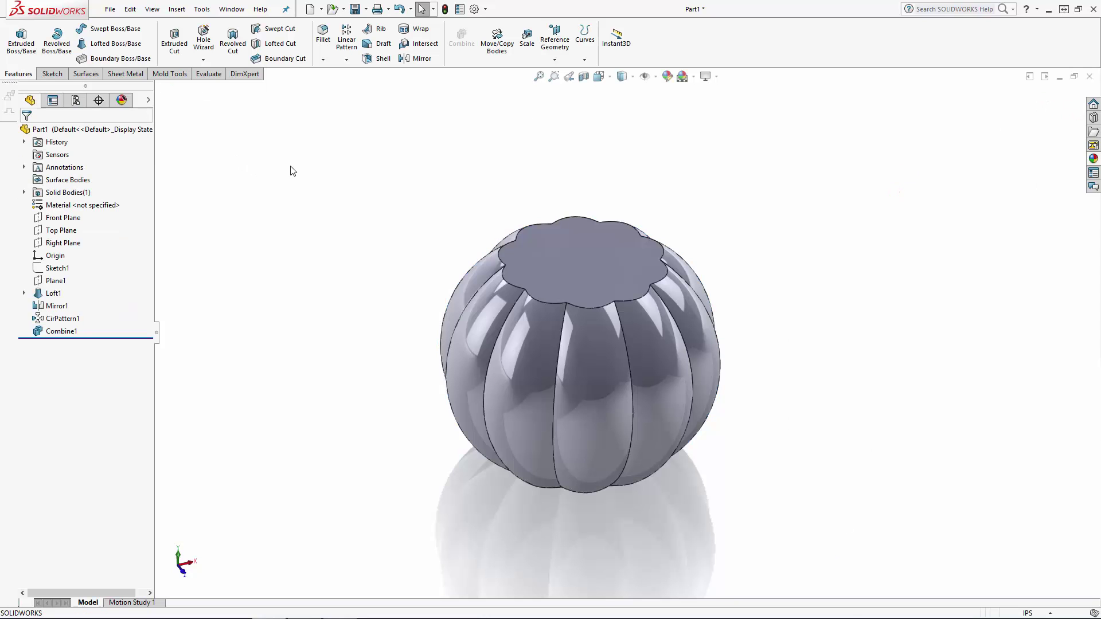
- Fillet the ten lobe seam edges with a 0.0625in radius
left_click(323, 35)
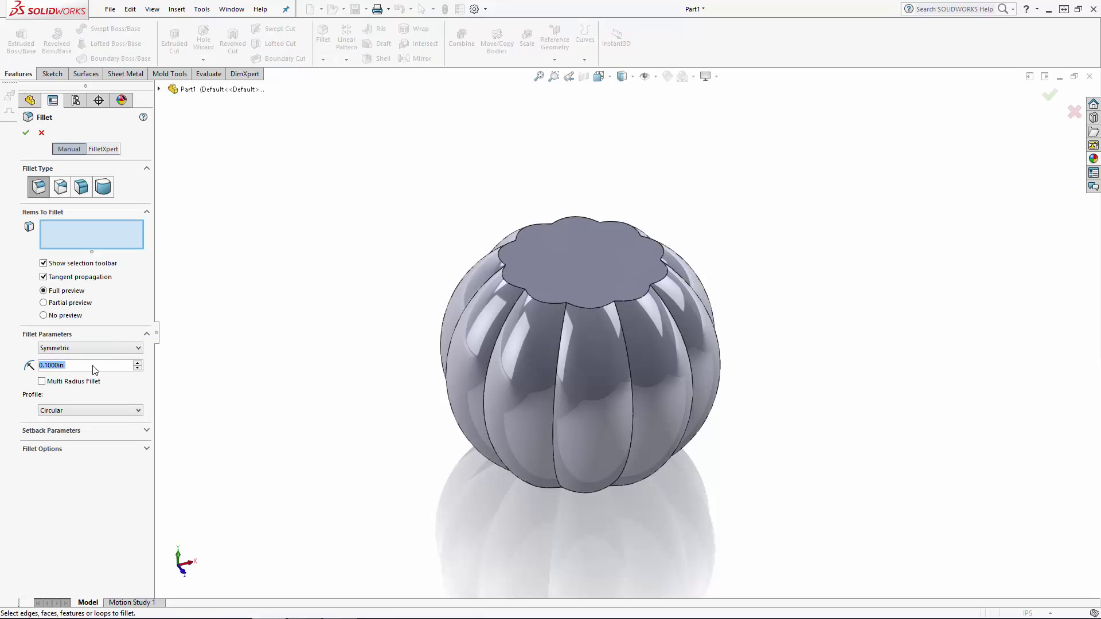
type("0.0625")
key("Return")
left_click(556, 388)
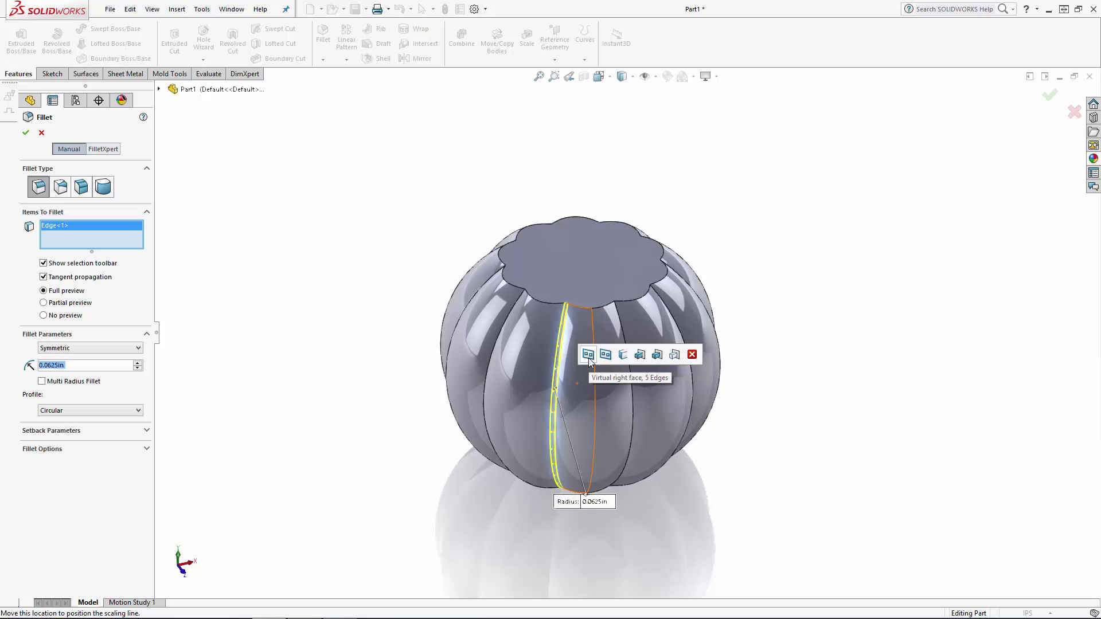
left_click(622, 356)
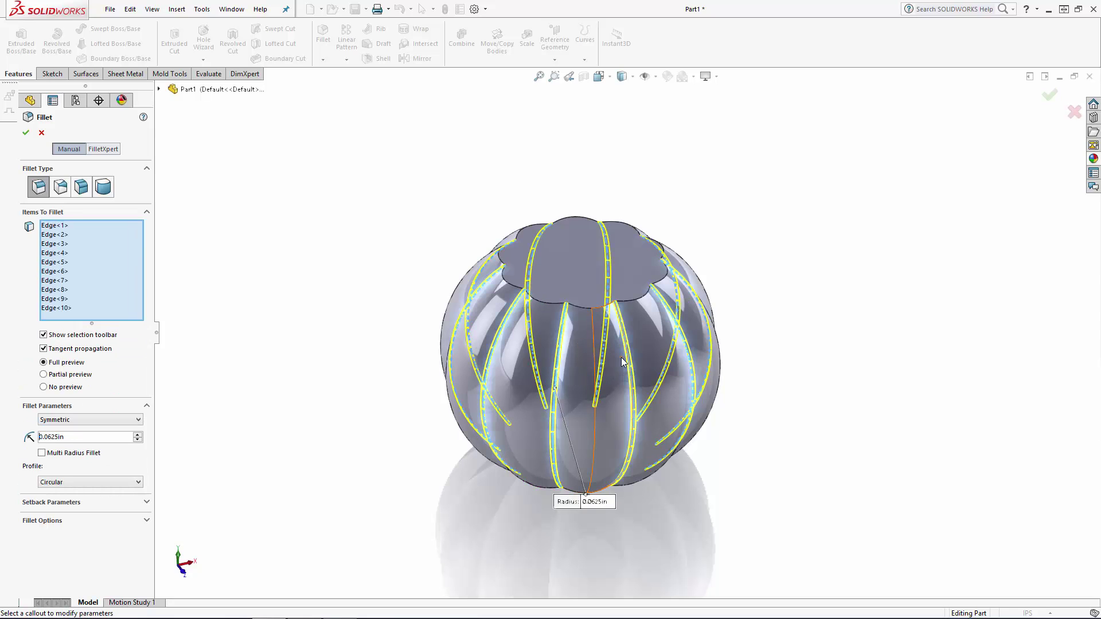
left_click(1049, 99)
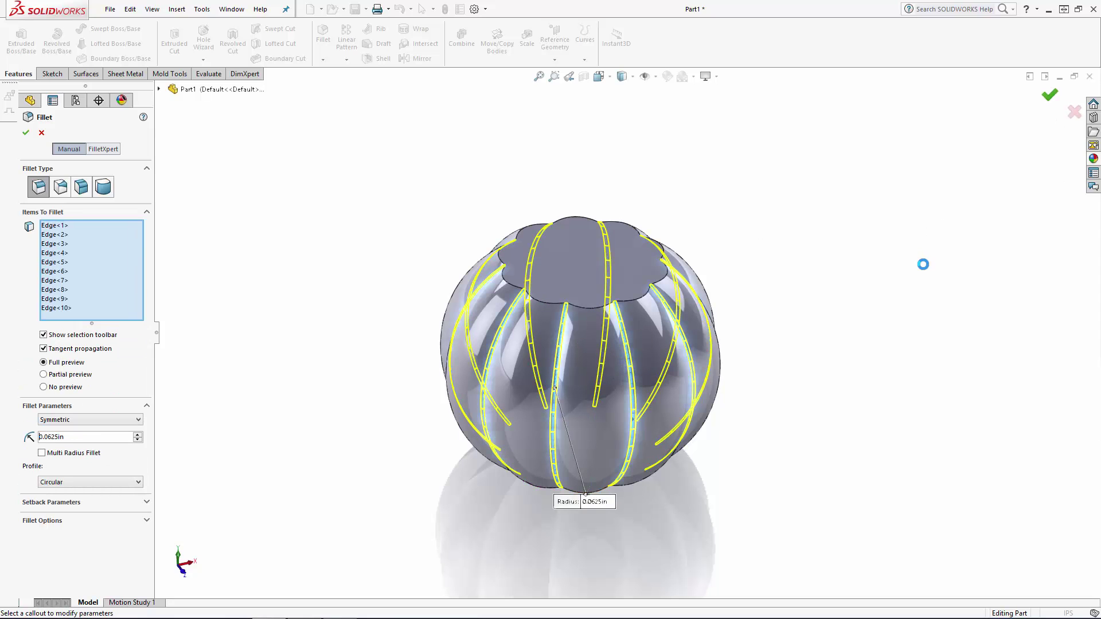
- Fillet the jar's bottom face edge with a 0.375in radius
middle_click_drag(800, 422, 791, 273)
left_click(322, 44)
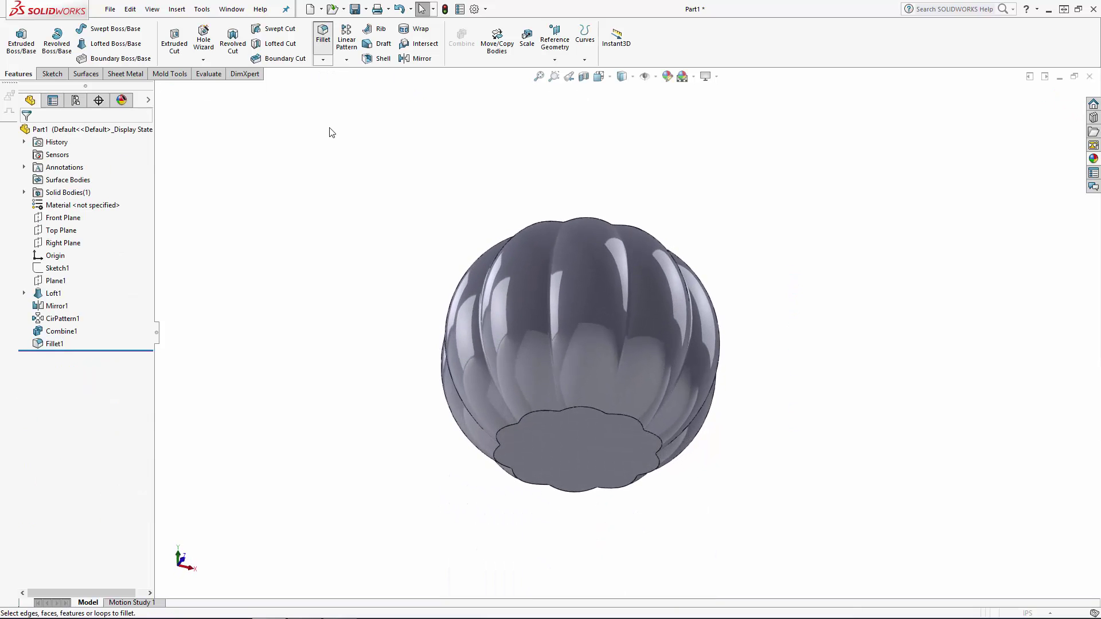
left_click(591, 424)
left_click(1052, 102)
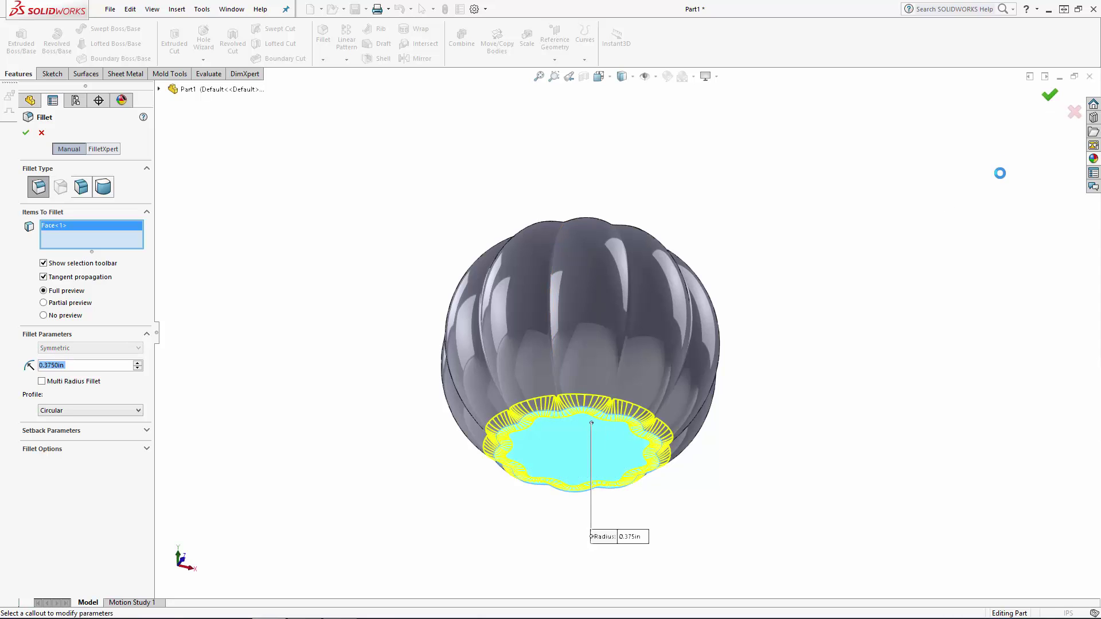
- Start a sketch on the Right Plane, viewed Normal To with Hidden Lines Visible
middle_click_drag(831, 295, 819, 445)
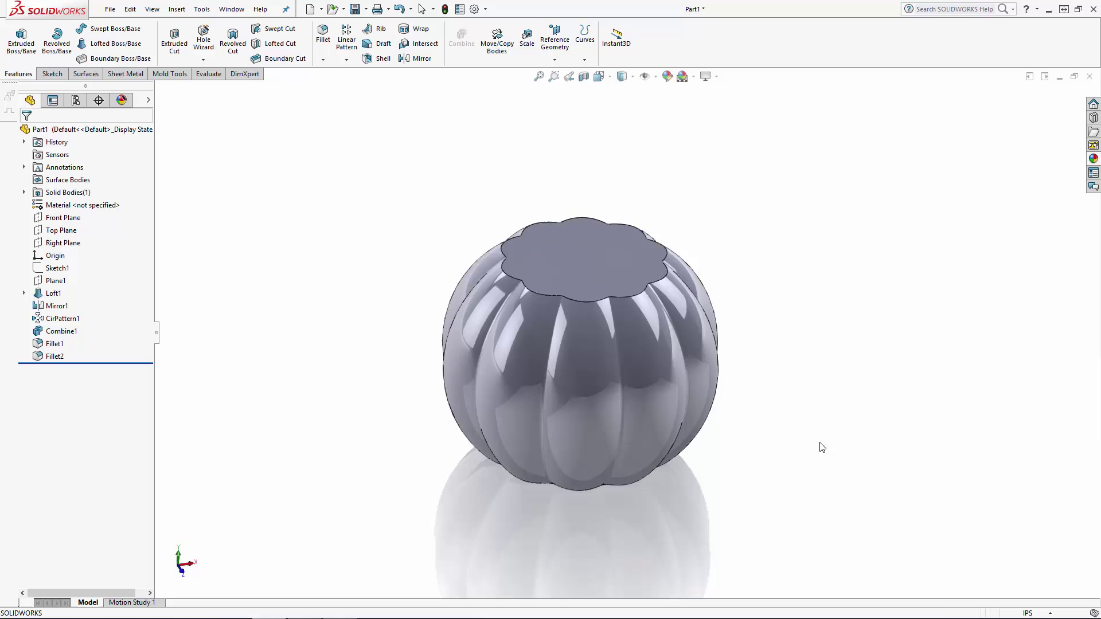
left_click(63, 242)
left_click(98, 225)
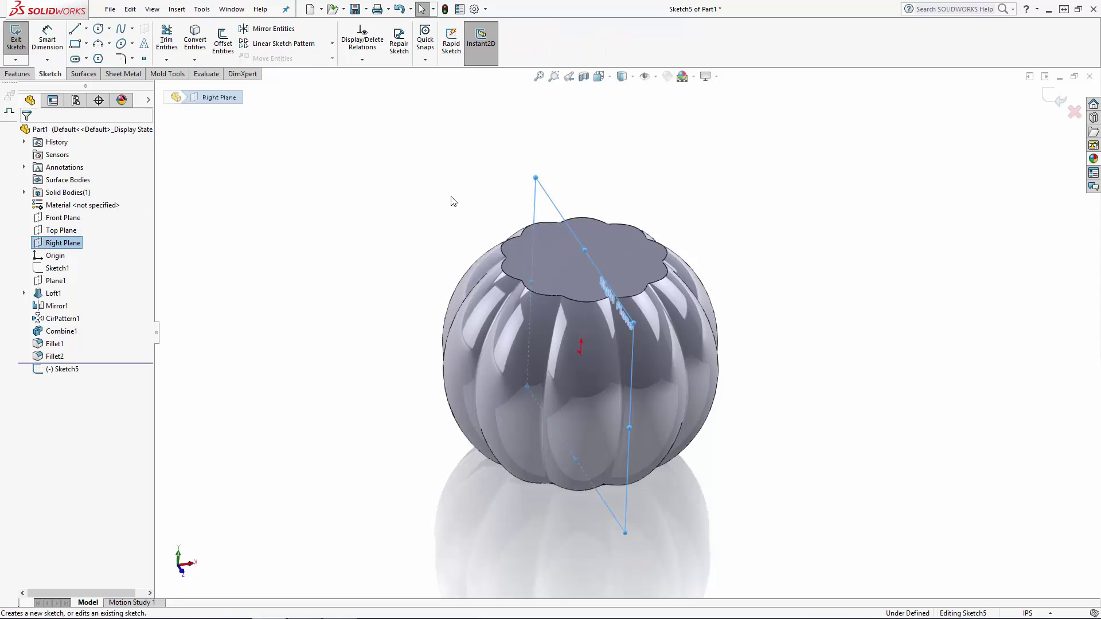
left_click(598, 76)
left_click(634, 135)
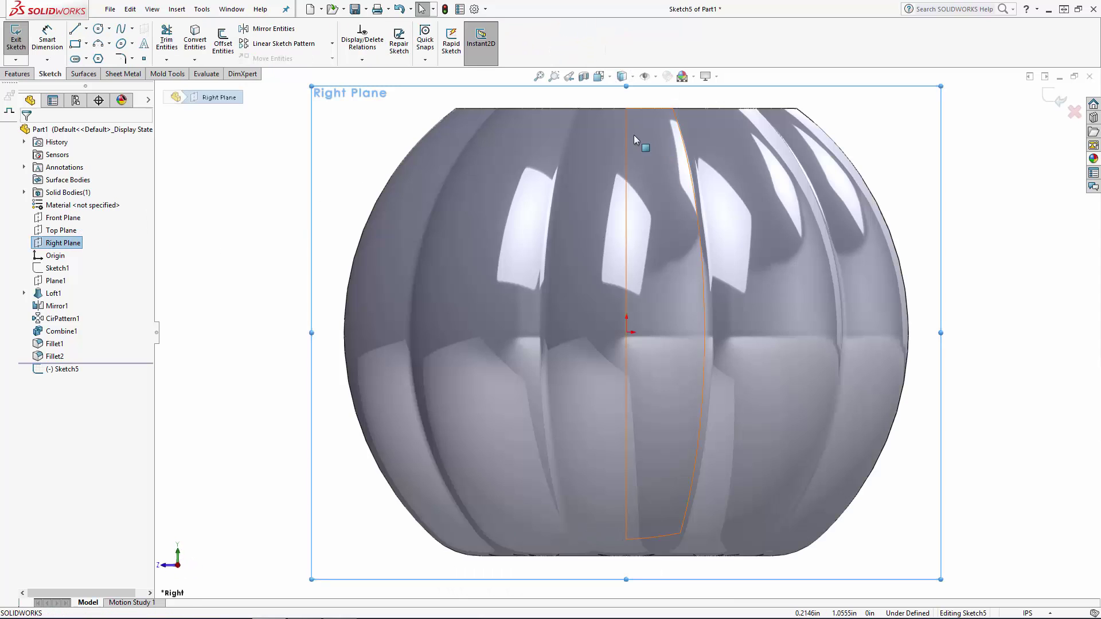
left_click(281, 232)
left_click(622, 76)
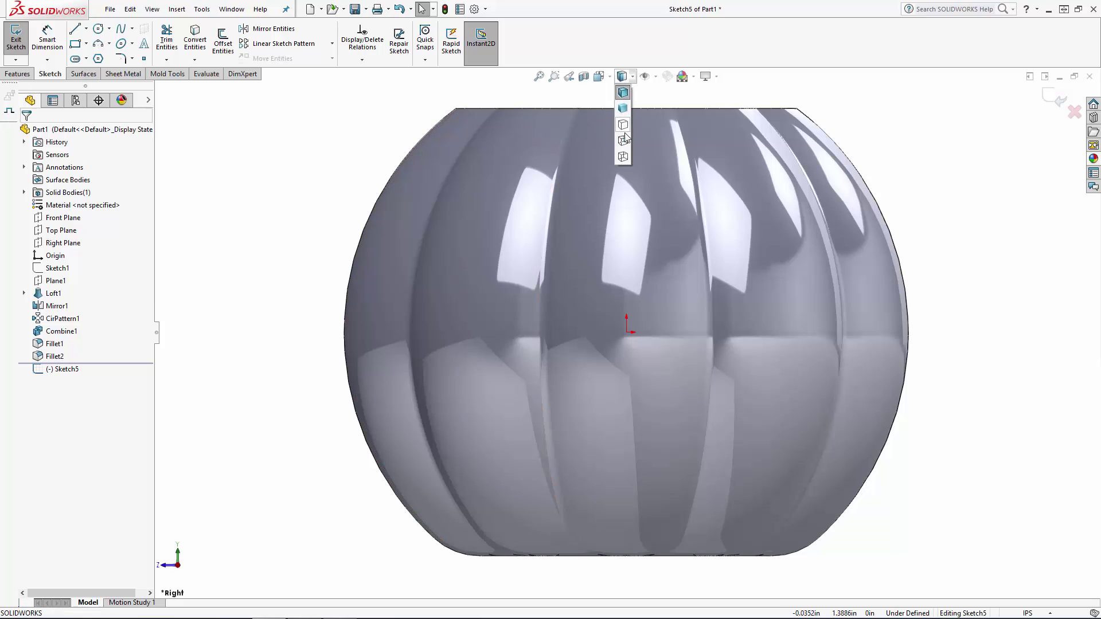
left_click(623, 132)
- Convert the bottom fillet's silhouette edge into the sketch as an R0.375 arc
scroll(577, 487, "down", 8)
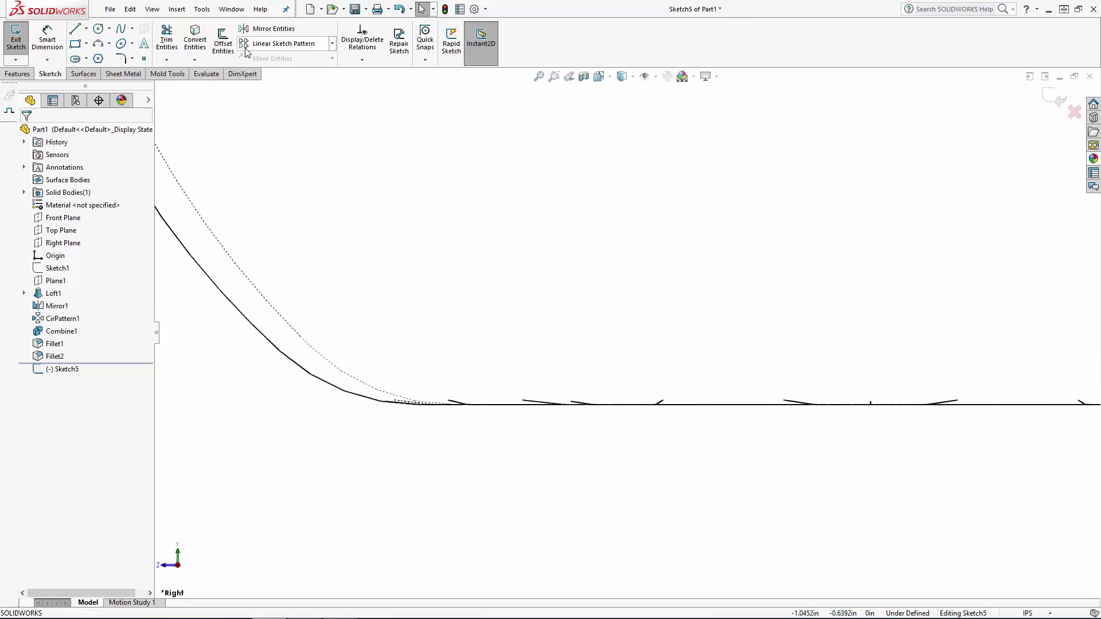
left_click(351, 379)
key("Return")
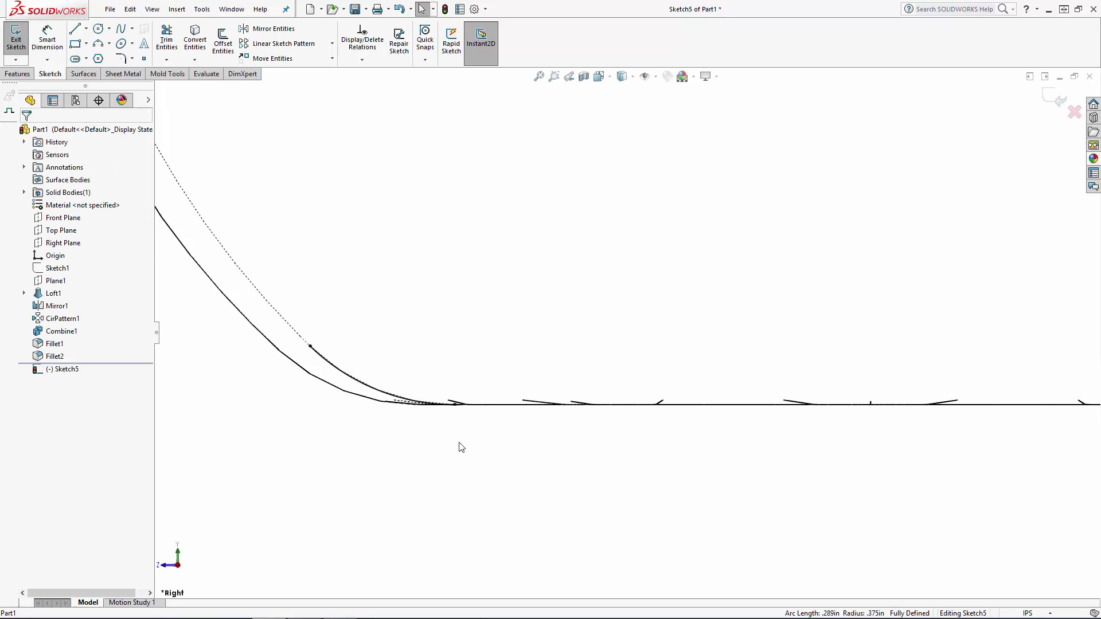
left_click(389, 399)
left_click(492, 465)
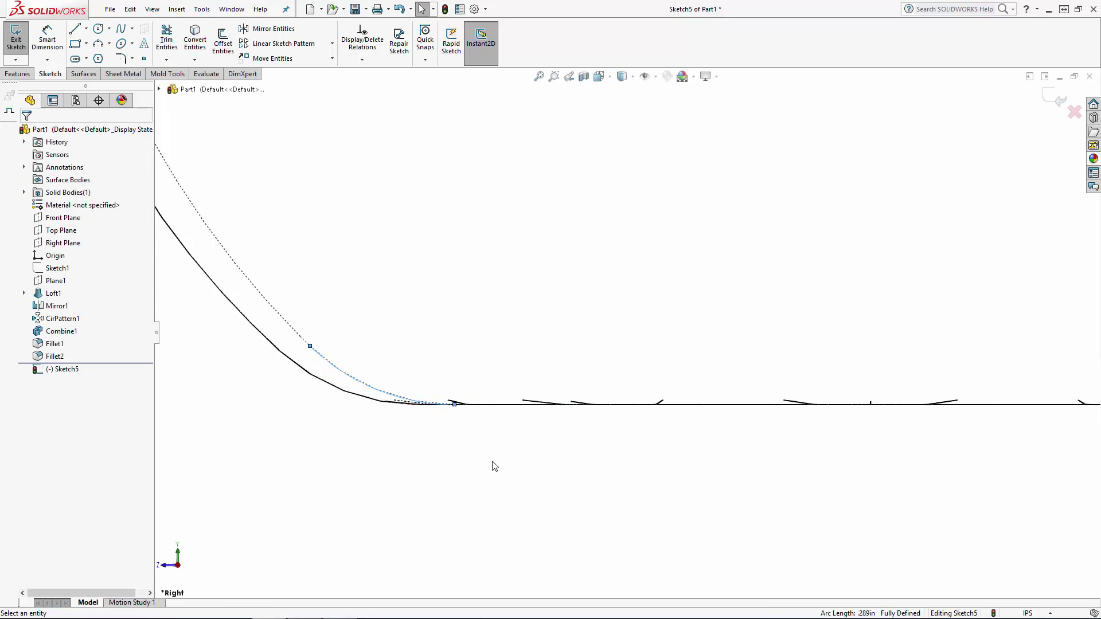
- Draw a three-point arc from the jar's bottom line to the bottom fillet
left_click(98, 43)
scroll(706, 480, "up", 4)
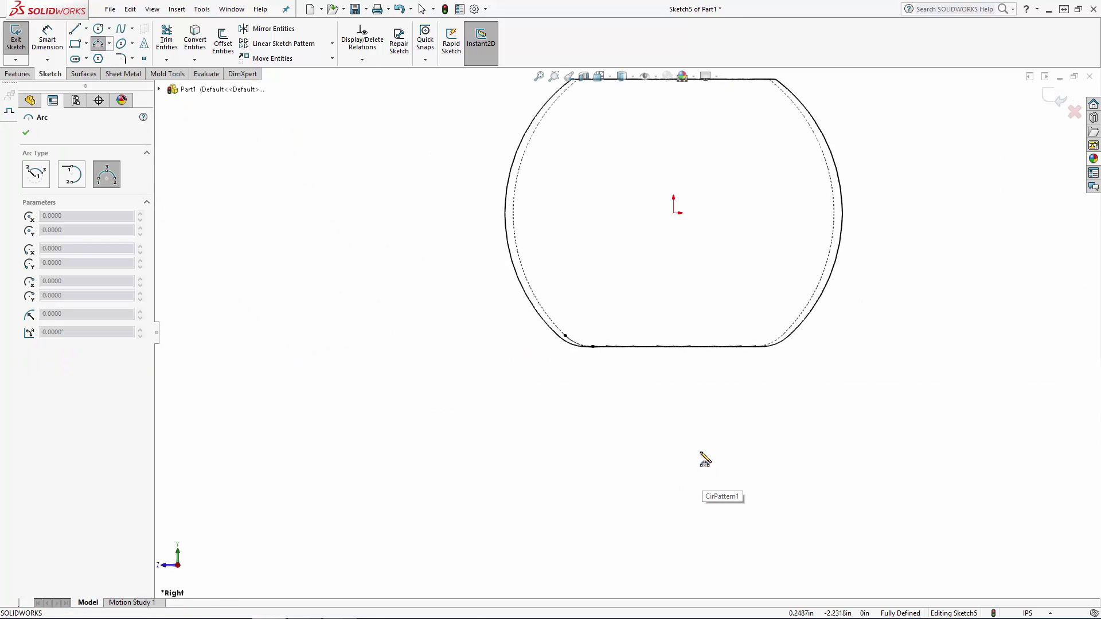
scroll(671, 261, "down", 2)
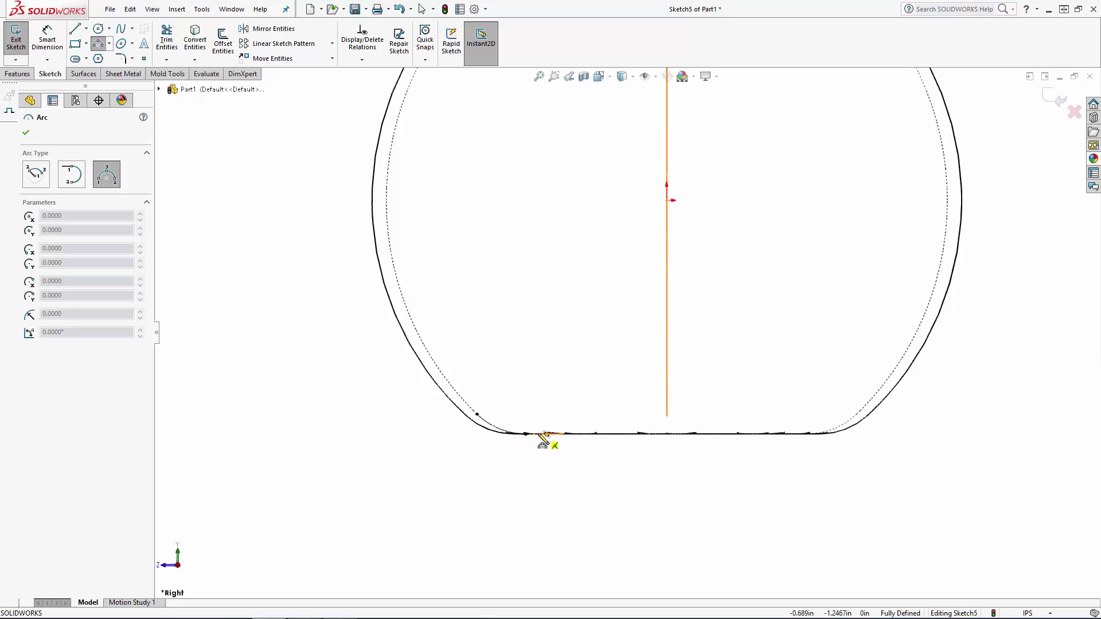
scroll(544, 439, "down", 5)
left_click(587, 328)
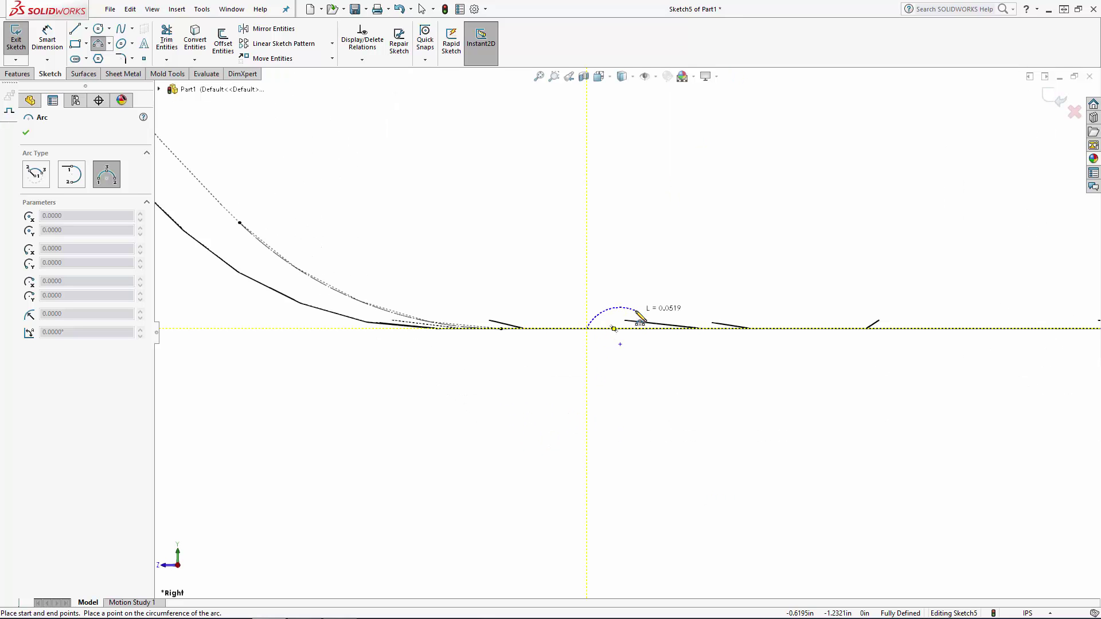
scroll(637, 313, "up", 5)
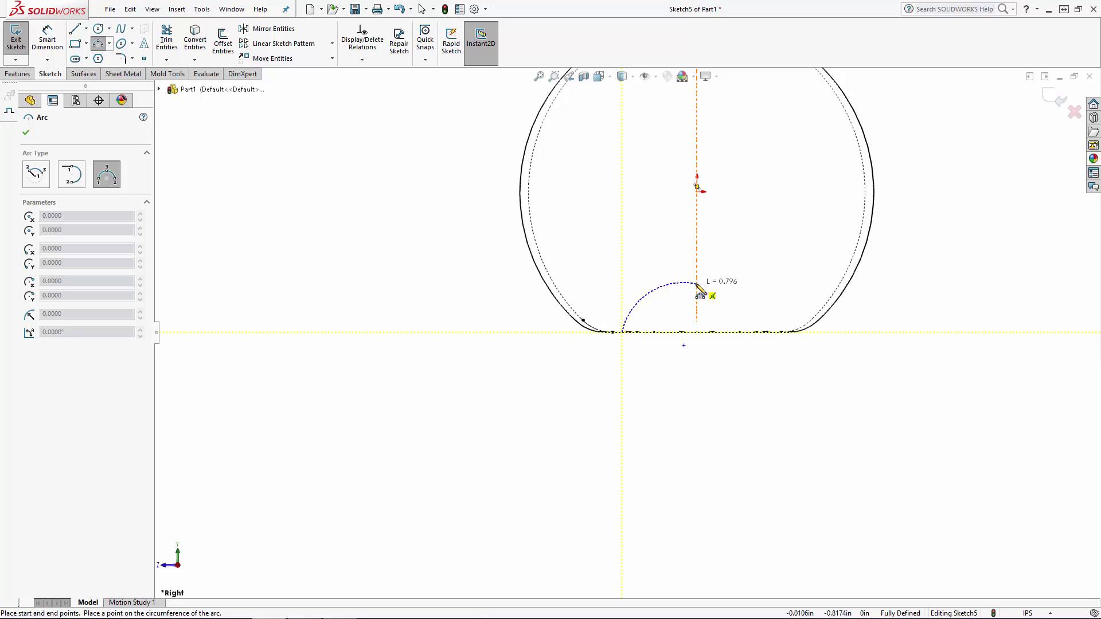
left_click(699, 293)
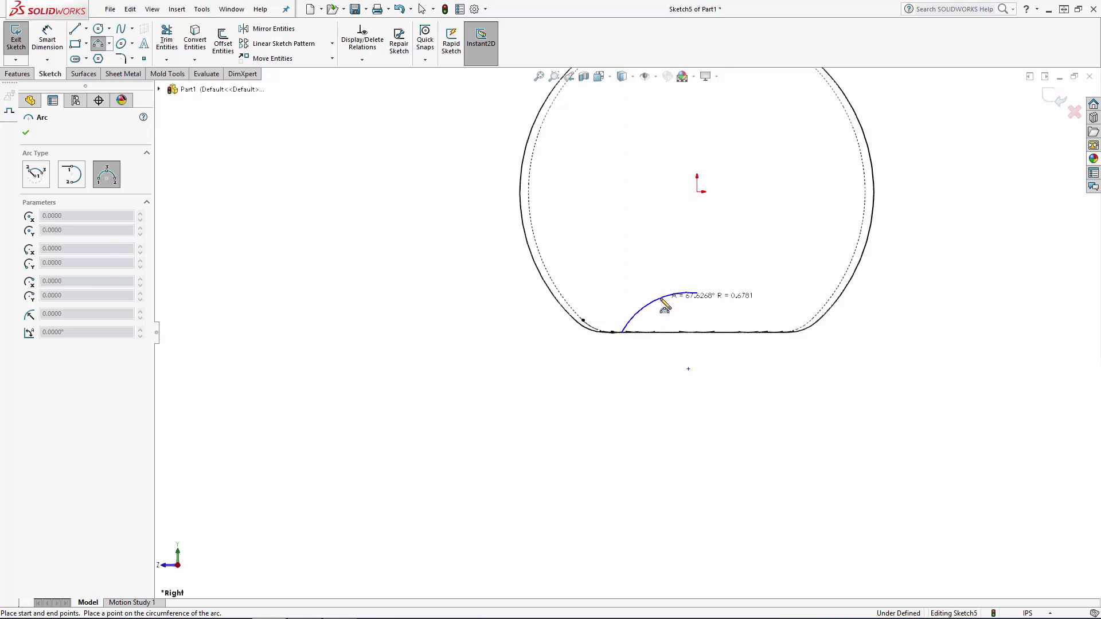
left_click(667, 299)
key("Escape")
- Draw three lines closing the profile below the arc
key("l")
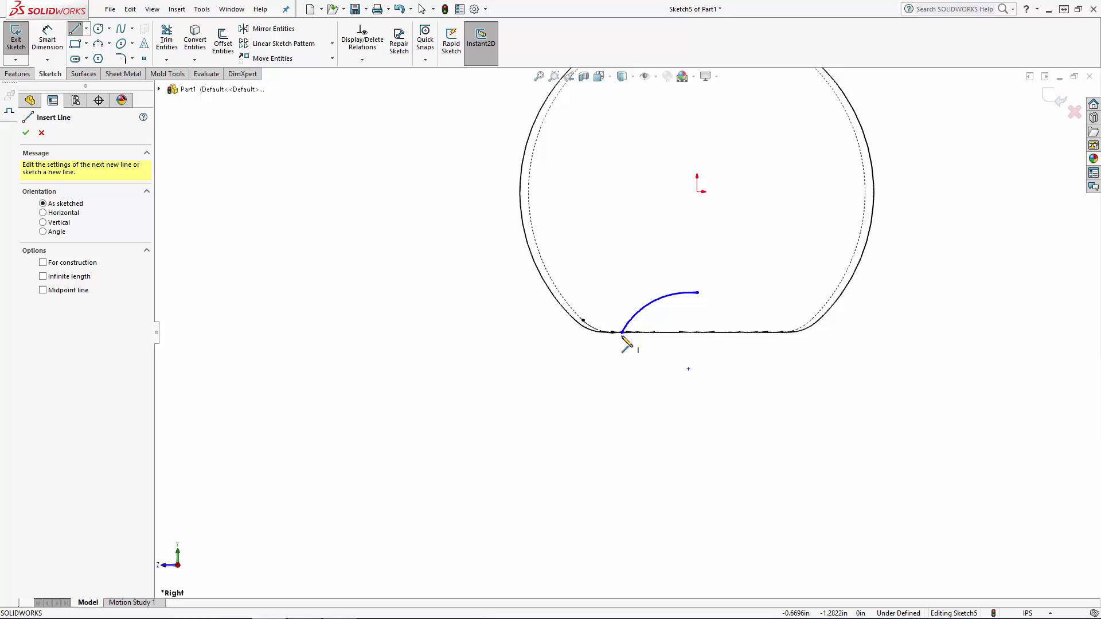
left_click(622, 332)
left_click(622, 368)
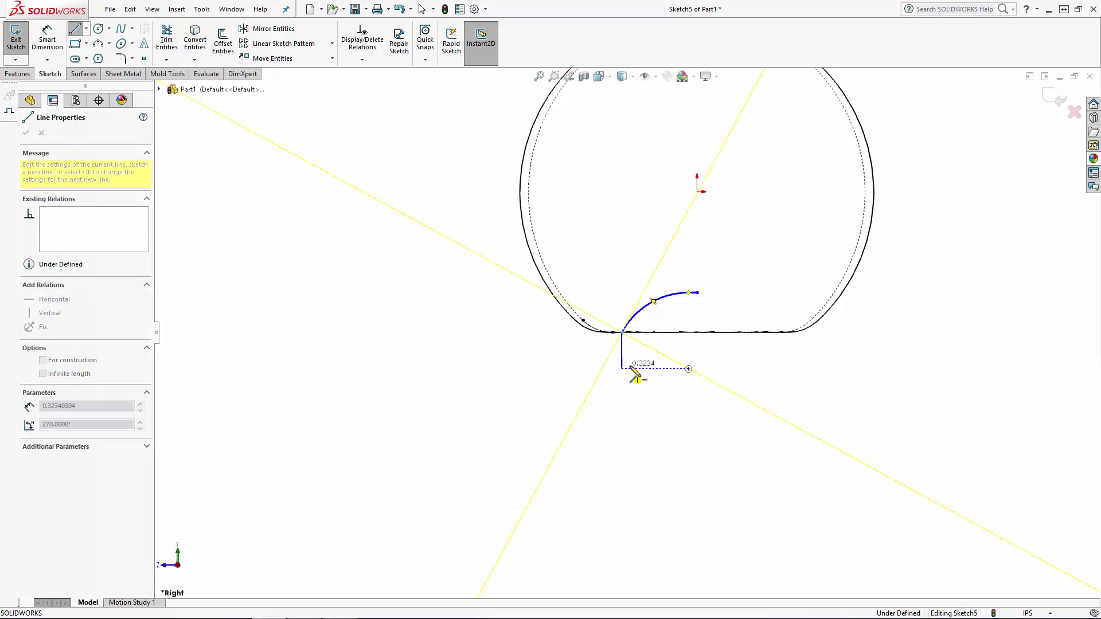
left_click(697, 369)
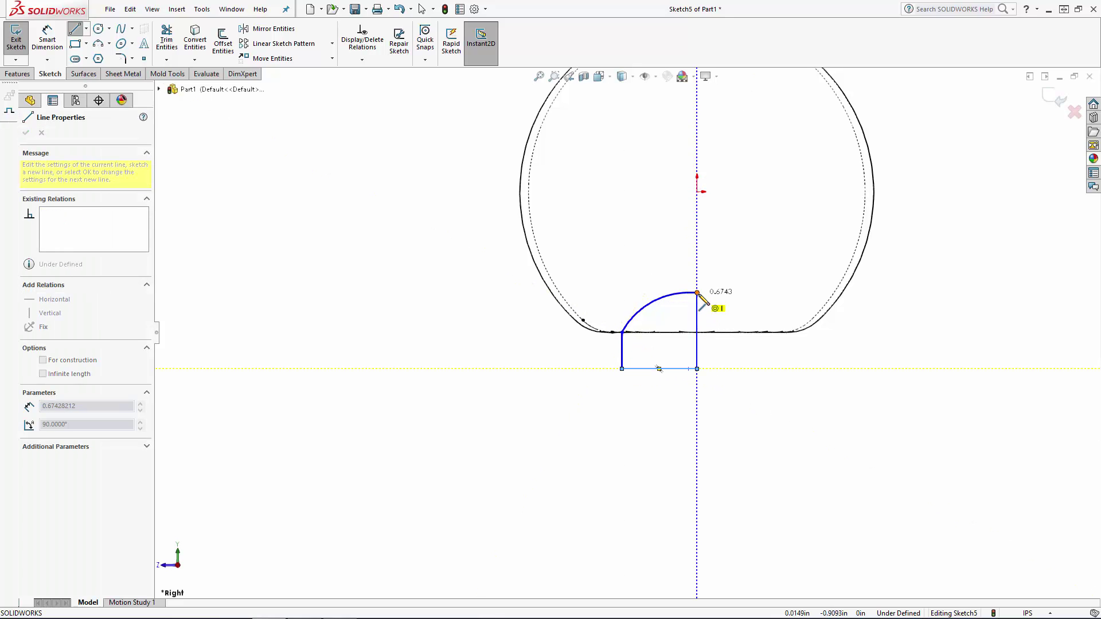
left_click(698, 293)
key("Escape")
scroll(730, 305, "down", 5)
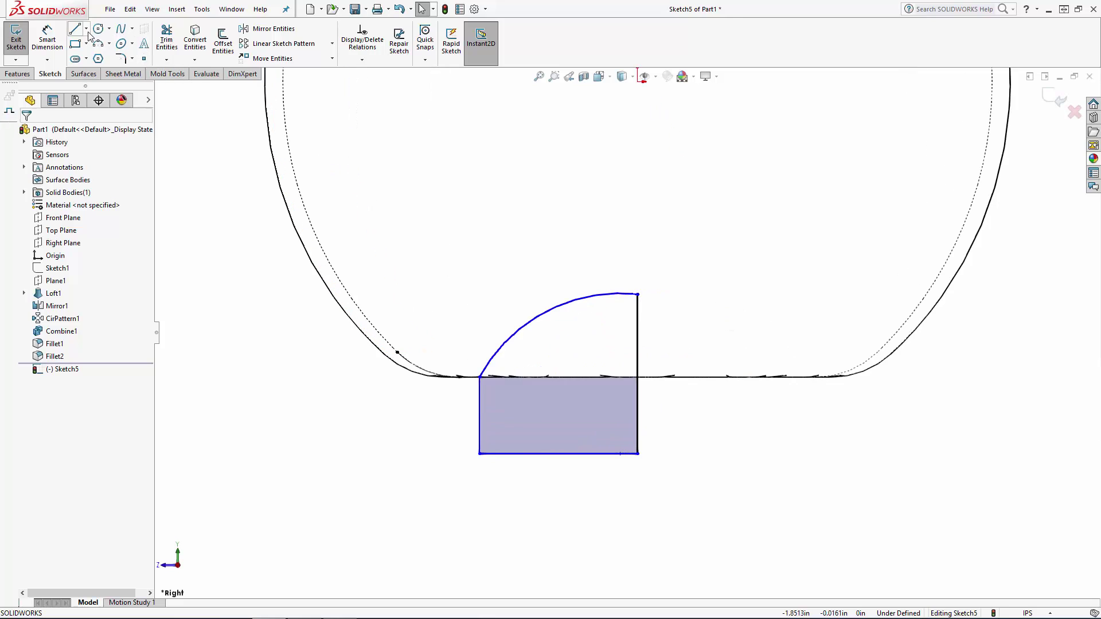
- Add a short horizontal centerline at the arc's top end and make the arc tangent to it
left_click(86, 28)
left_click(94, 60)
left_click(638, 294)
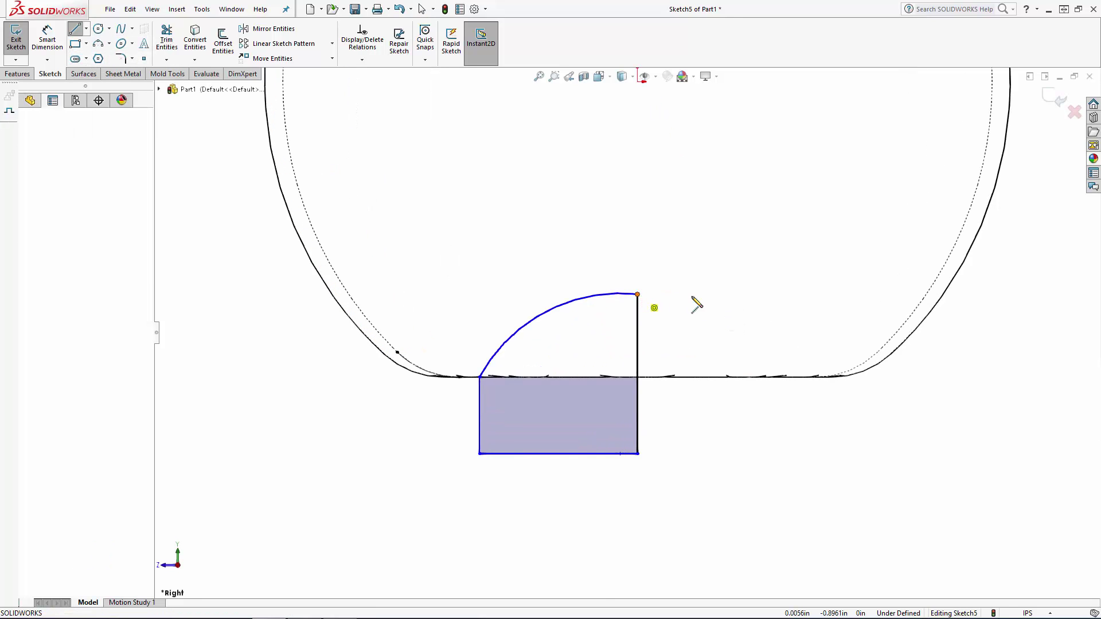
double_click(732, 305)
key("Escape")
left_click(643, 295)
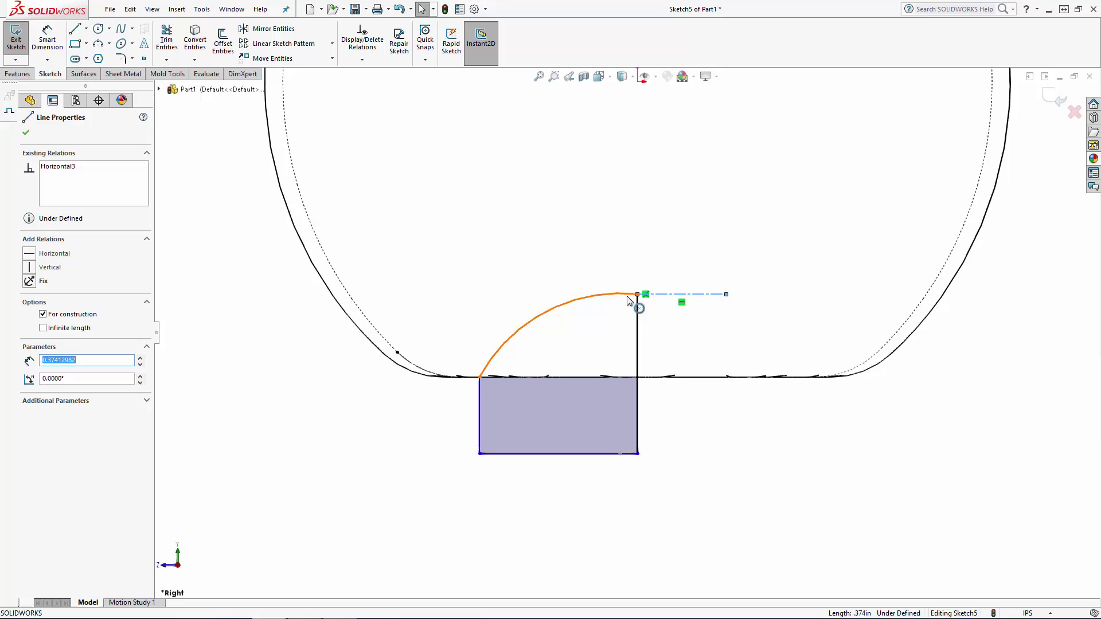
left_click(28, 316)
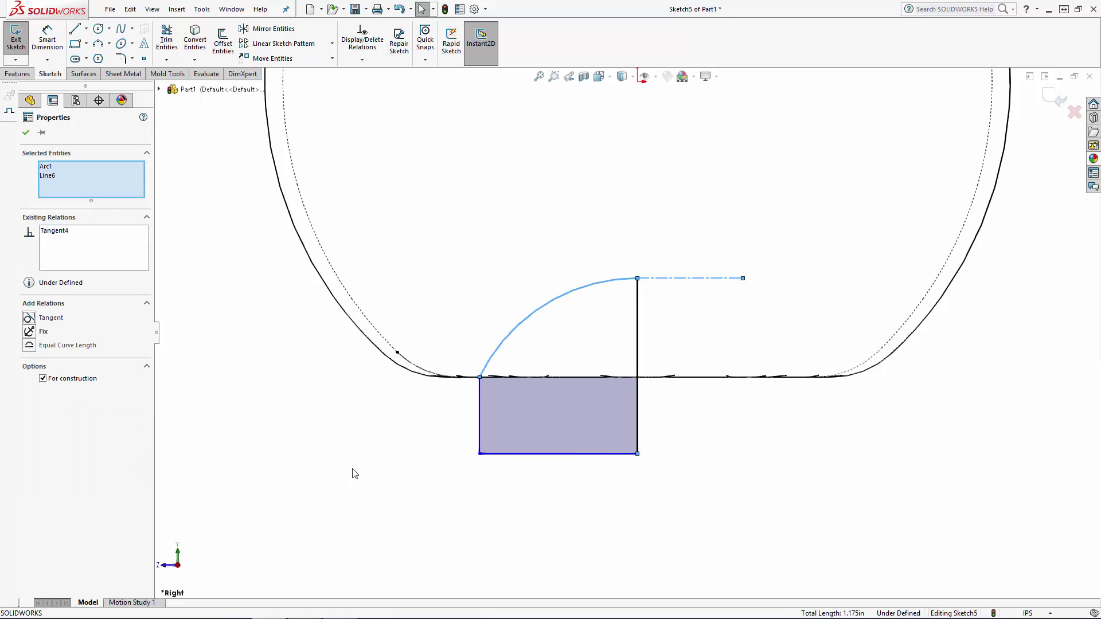
left_click(351, 473)
- Dimension the profile's offset from the bottom fillet's end at 0.10in
left_click(47, 40)
left_click(479, 378)
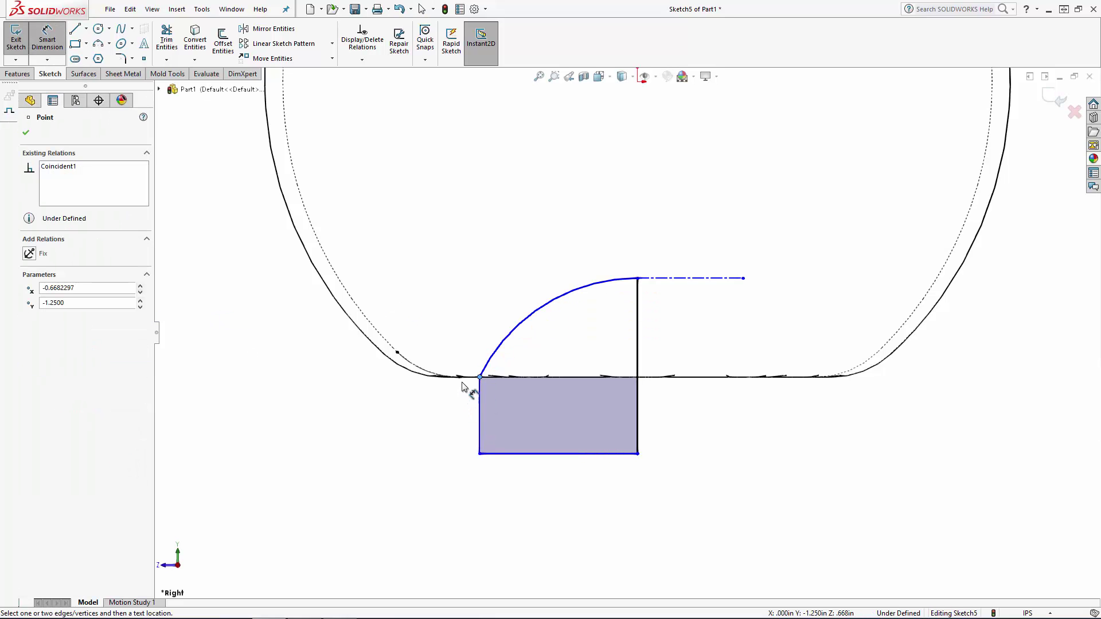
scroll(466, 395, "down", 5)
left_click(504, 339)
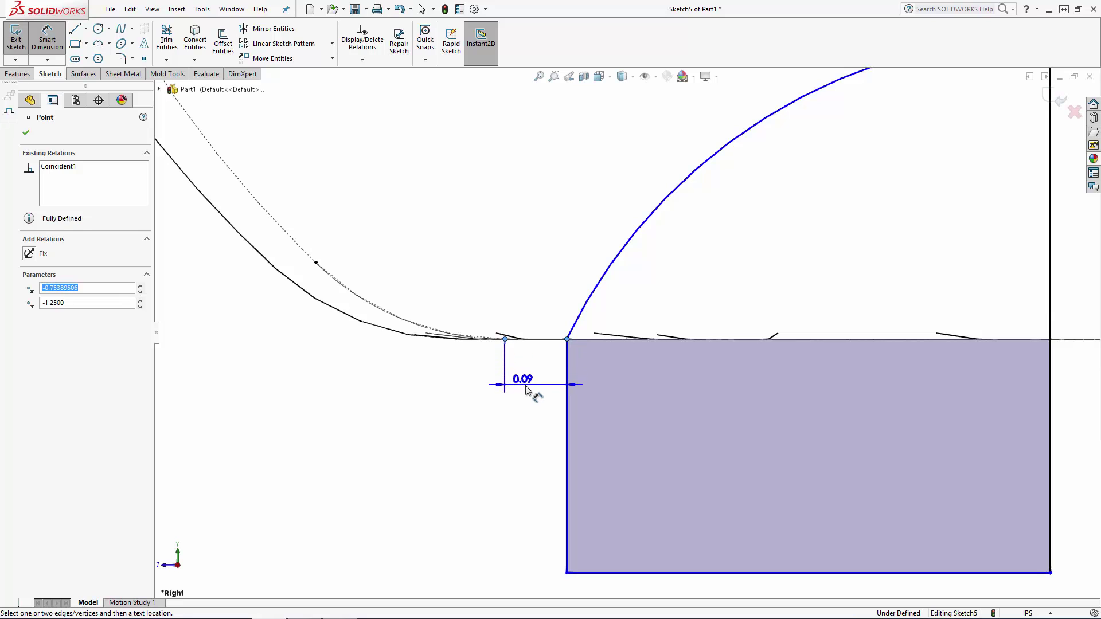
left_click(529, 390)
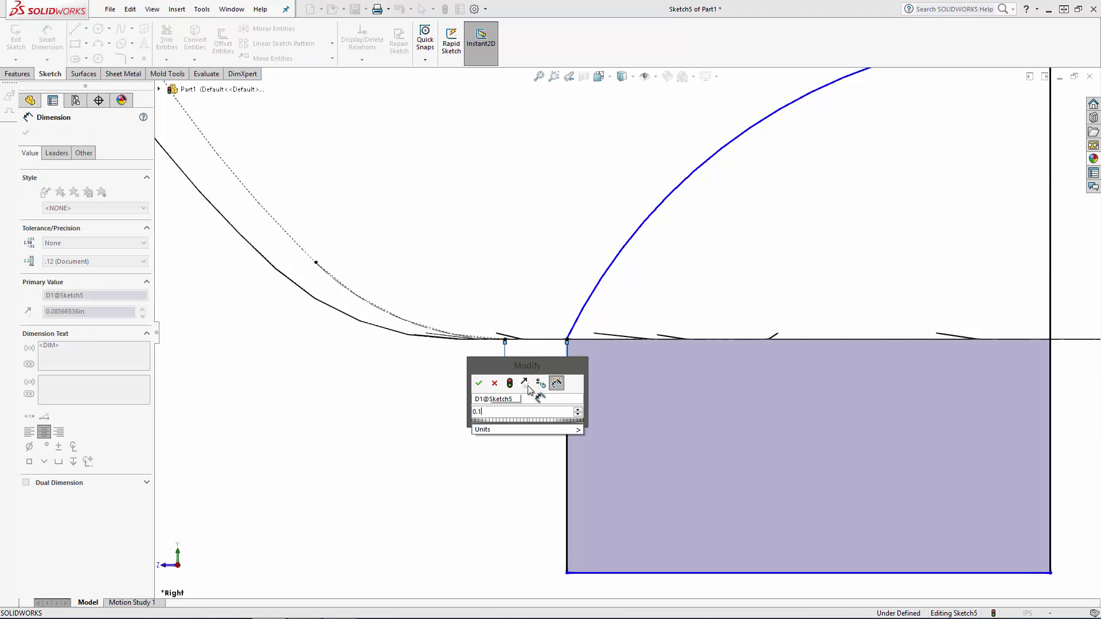
type("0.1")
key("Return")
- Dimension the arc's top end 0.20 above the base corner
scroll(684, 418, "up", 5)
scroll(737, 376, "down", 2)
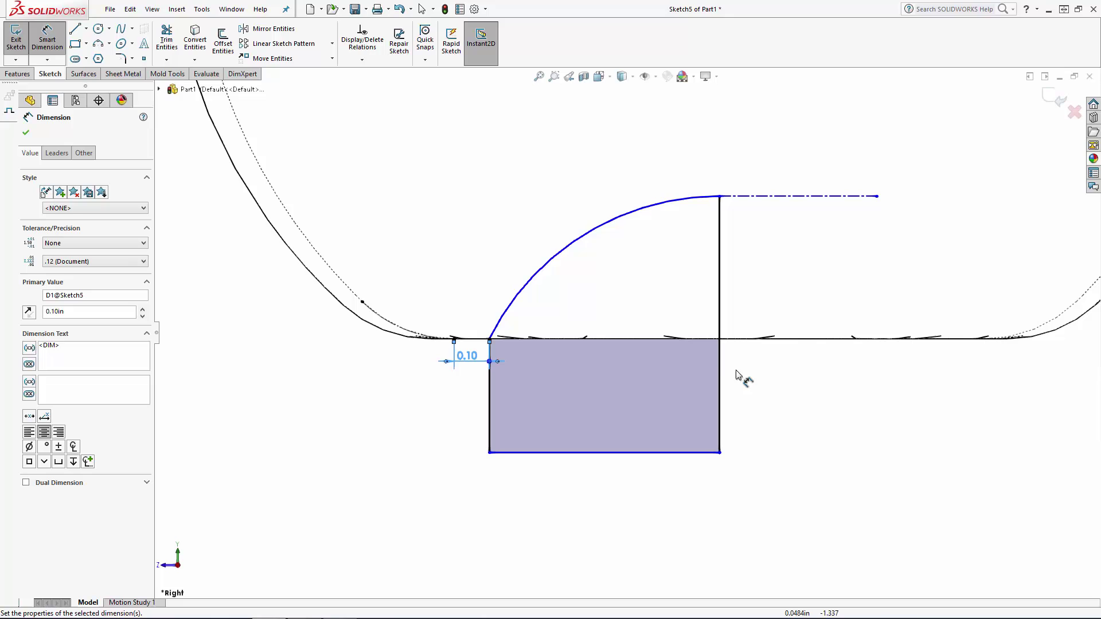
left_click(489, 340)
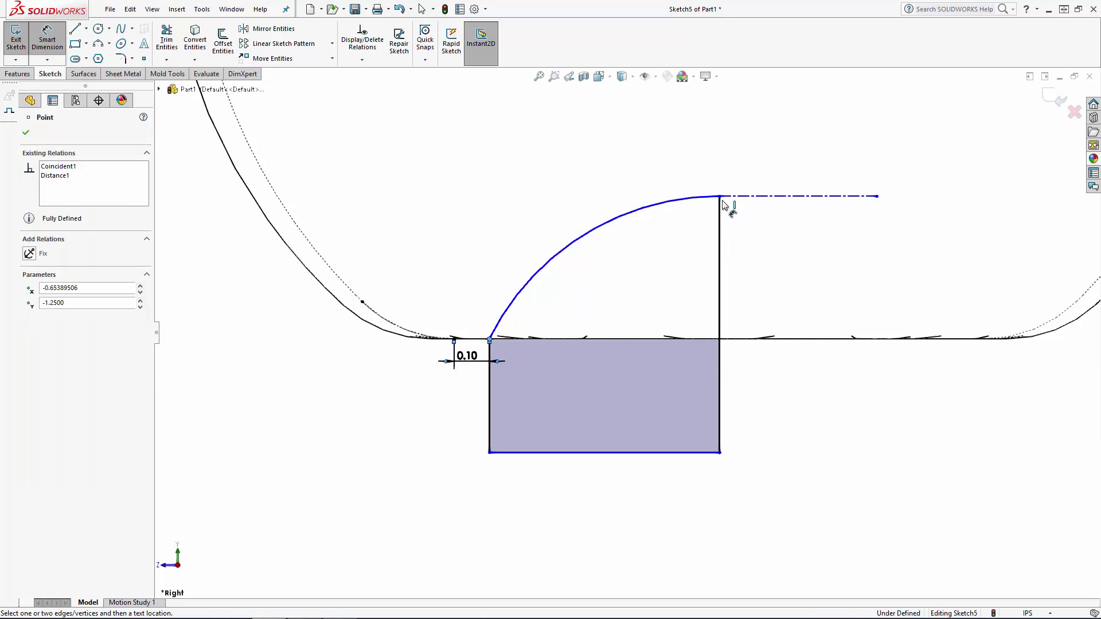
left_click(719, 196)
left_click(765, 263)
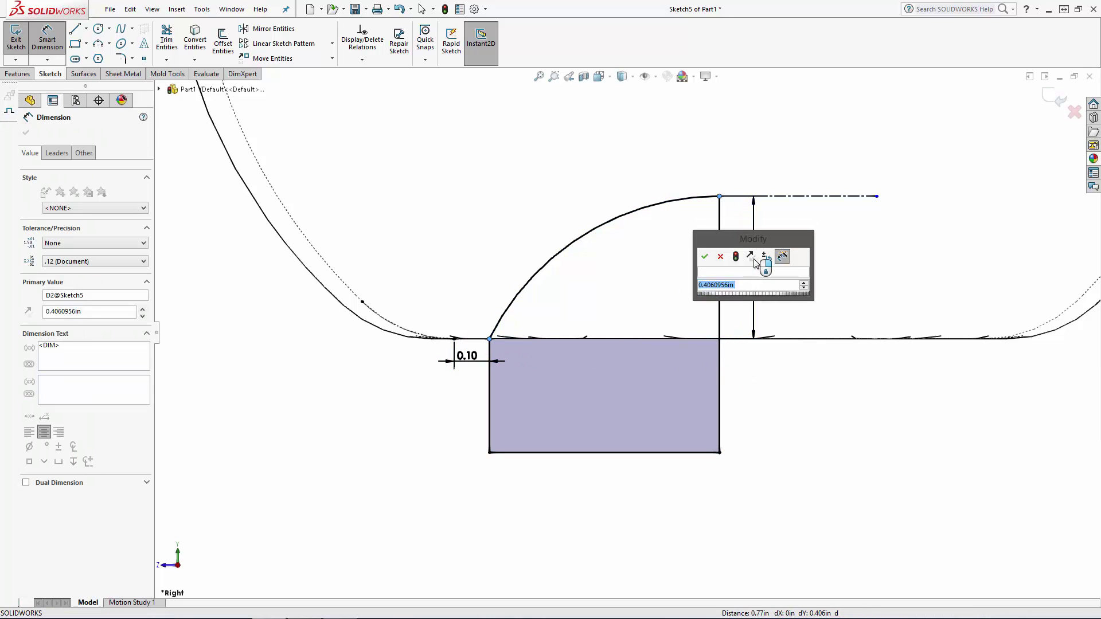
type("0.2")
key("Return")
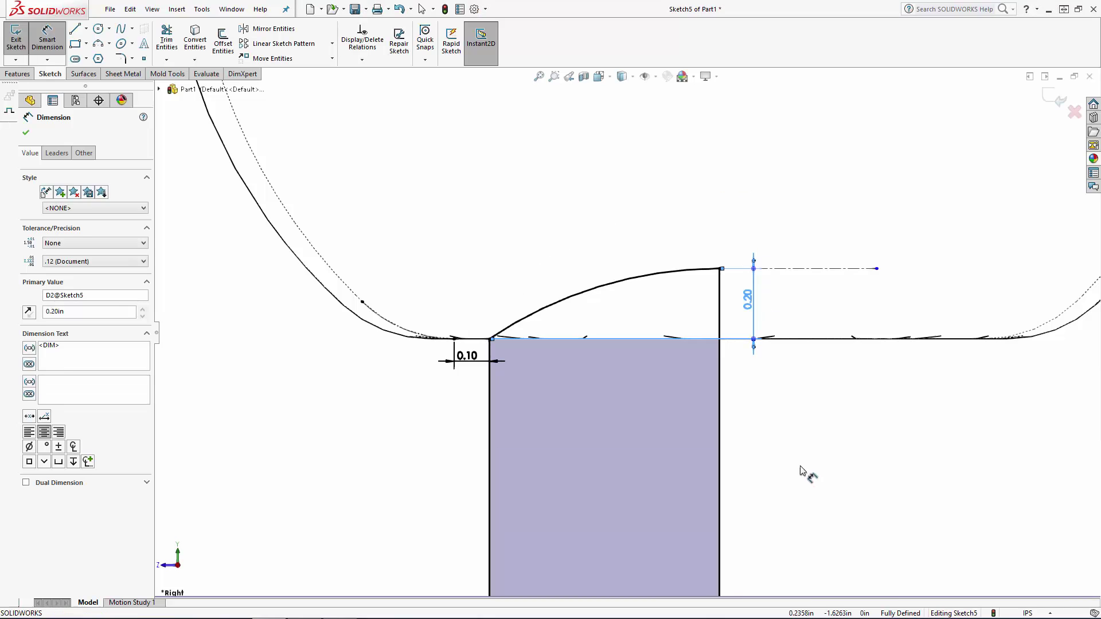
key("Escape")
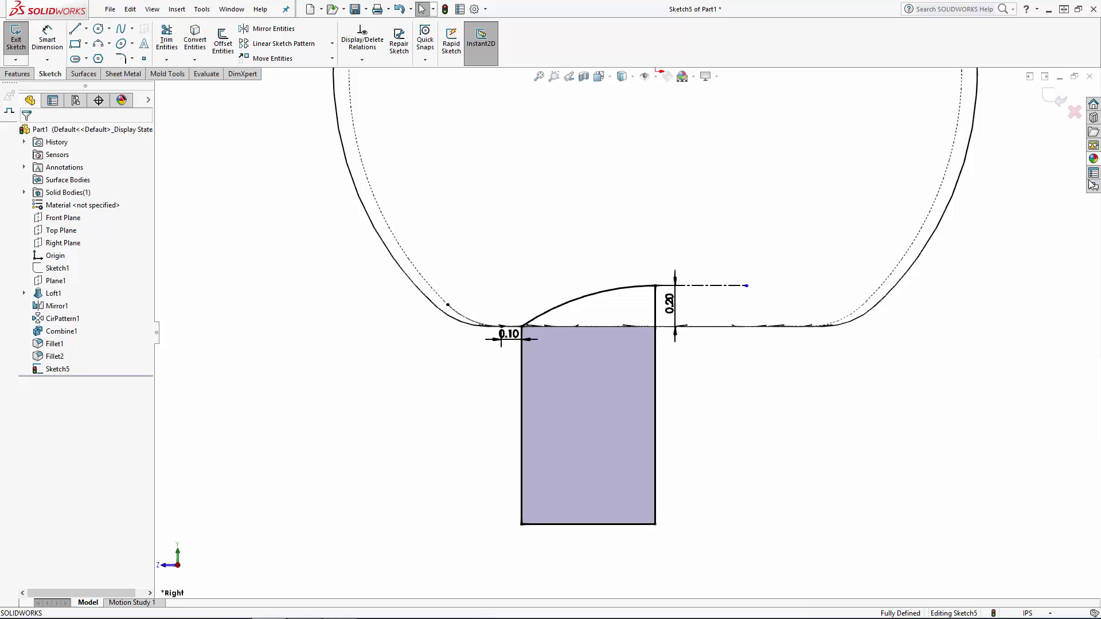
- Exit the sketch and switch to a shaded-with-edges view
left_click(1057, 98)
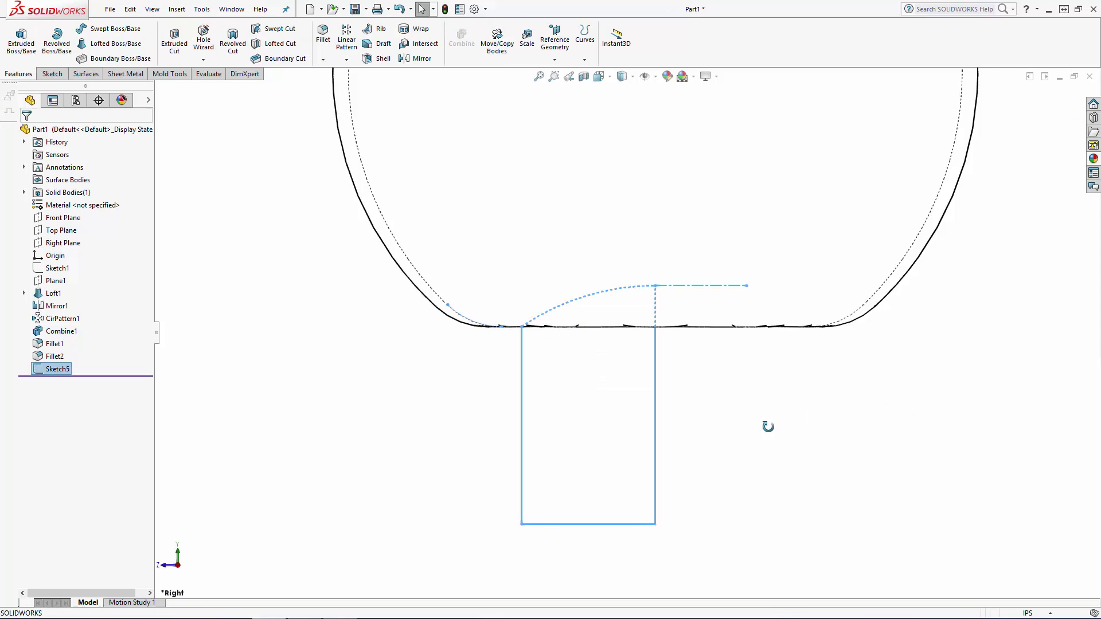
left_click(622, 76)
left_click(624, 93)
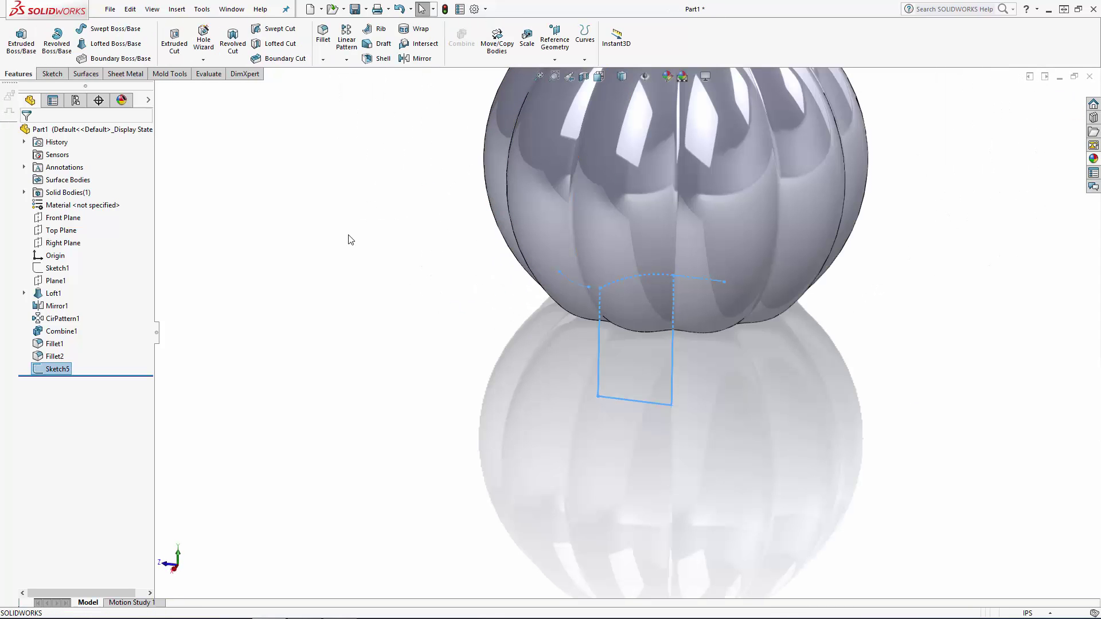
- Revolve-cut Sketch5 360° about the vertical Line5, then view the recessed underside
left_click(237, 51)
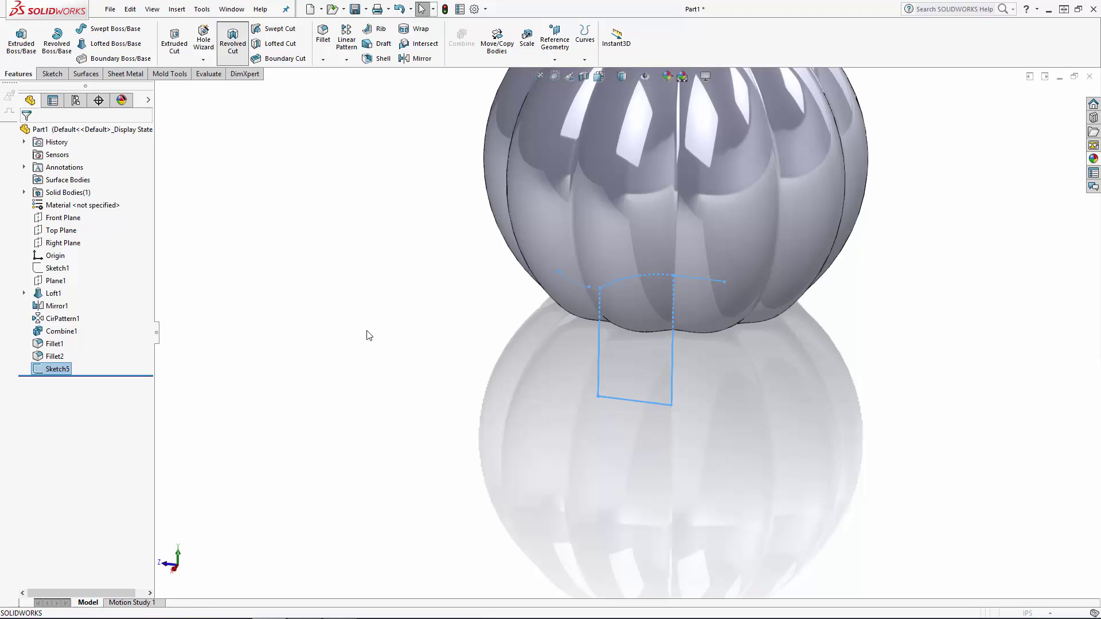
left_click(92, 166)
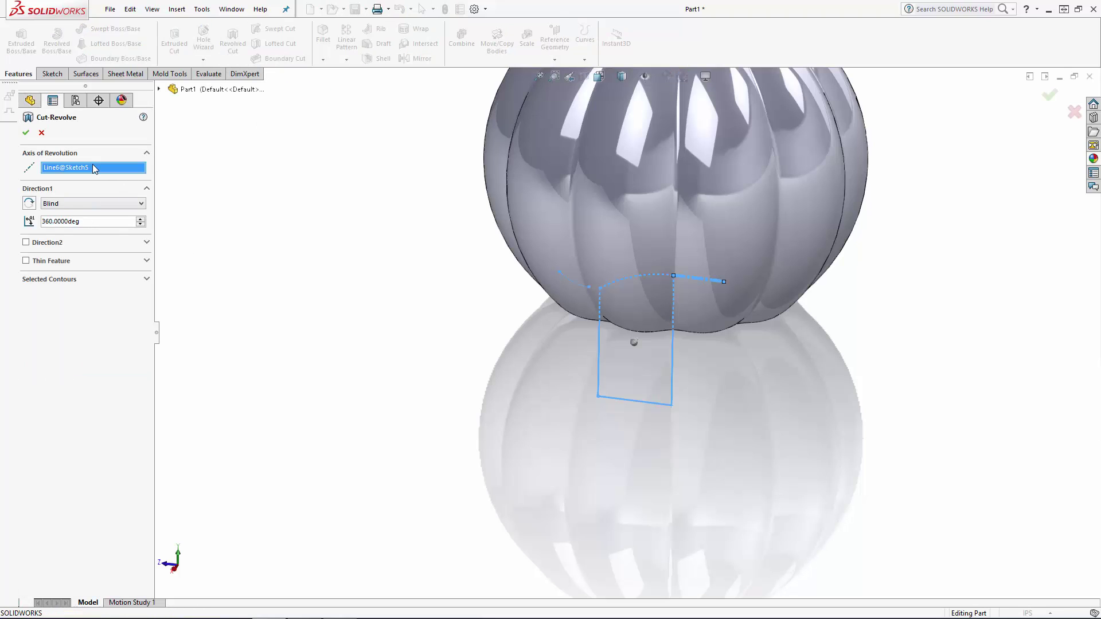
key("Delete")
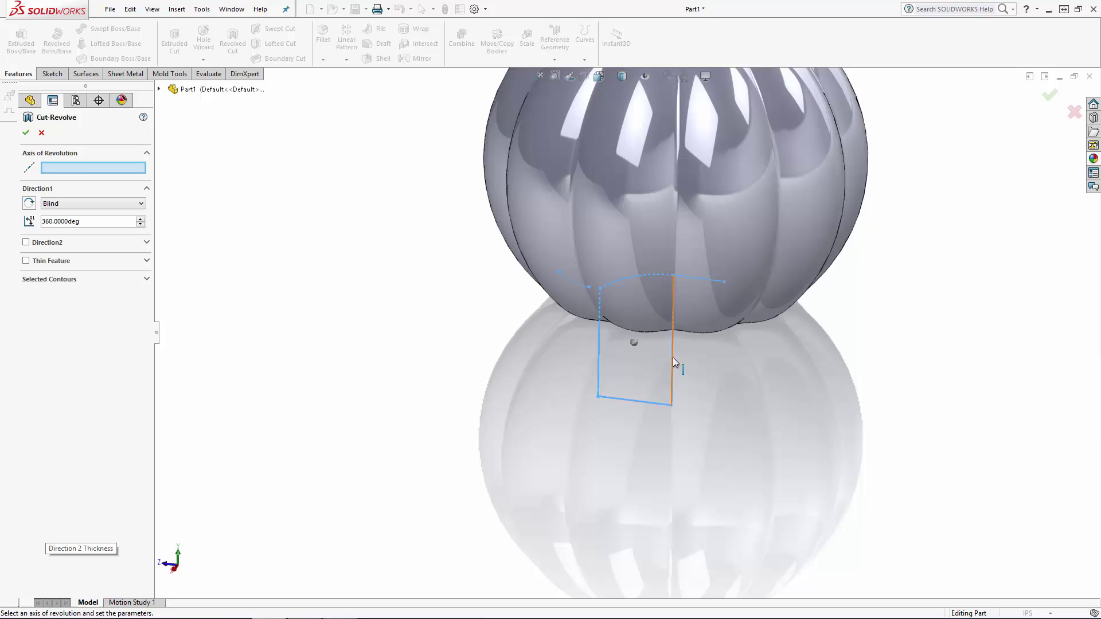
left_click(672, 356)
right_click(529, 422)
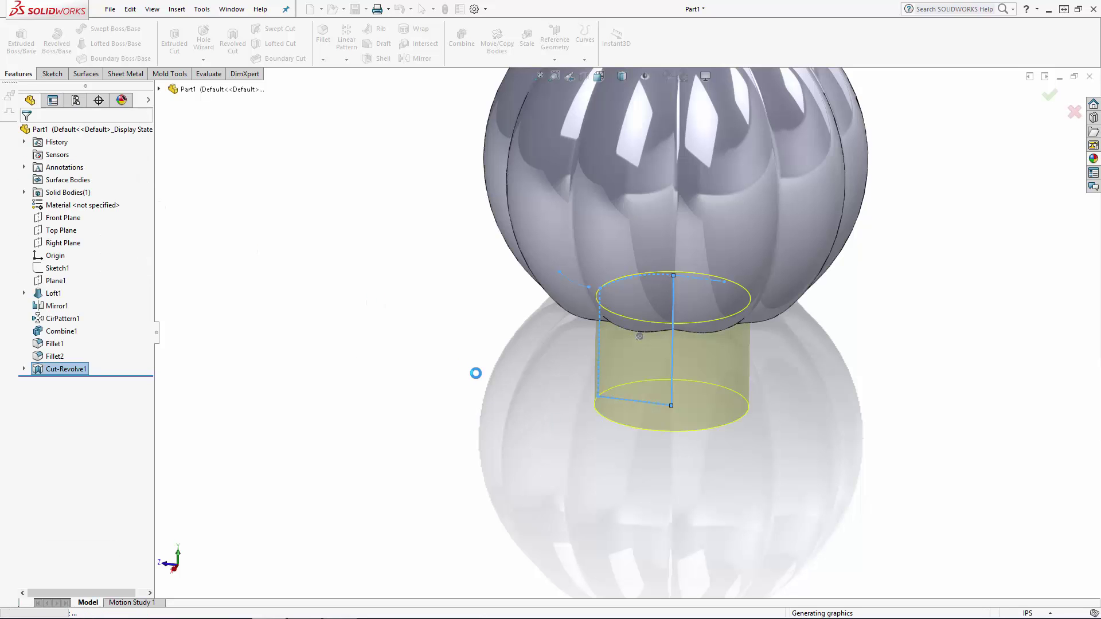
middle_click_drag(484, 380, 504, 96)
- Fillet the jar's bottom recess face at 0.375 in, then orbit the jar back upright
left_click(323, 35)
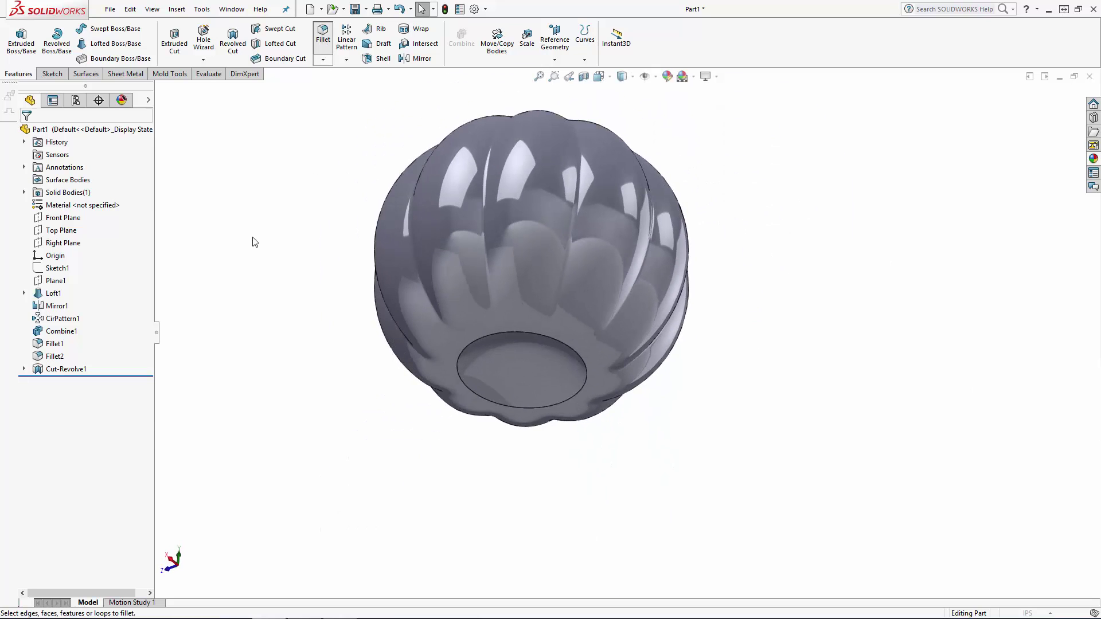
left_click(531, 350)
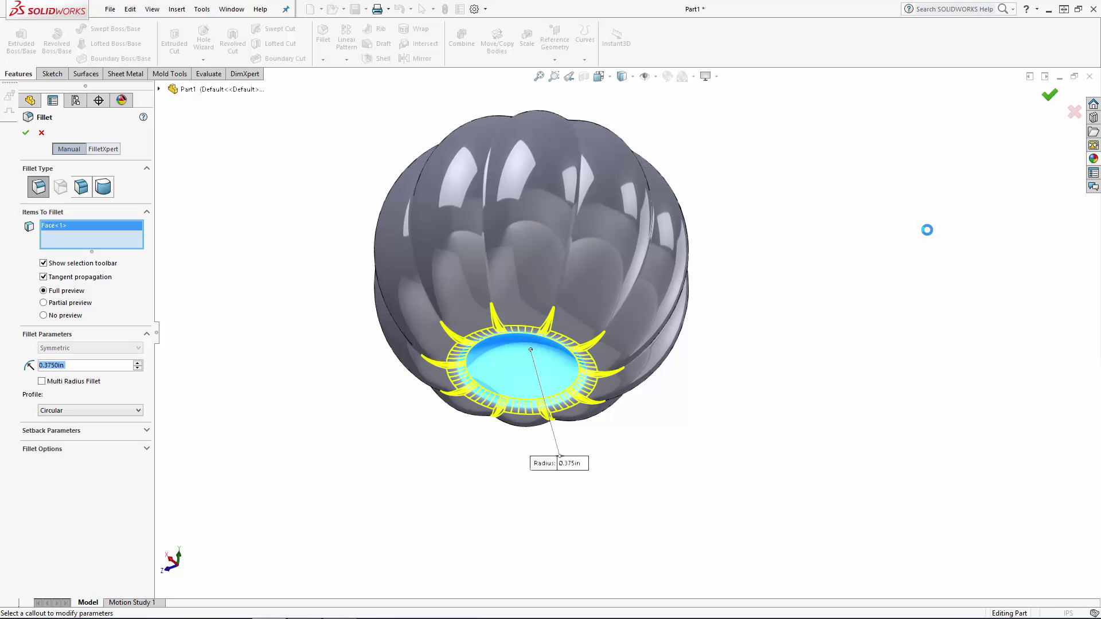
key("Return")
left_click(794, 295)
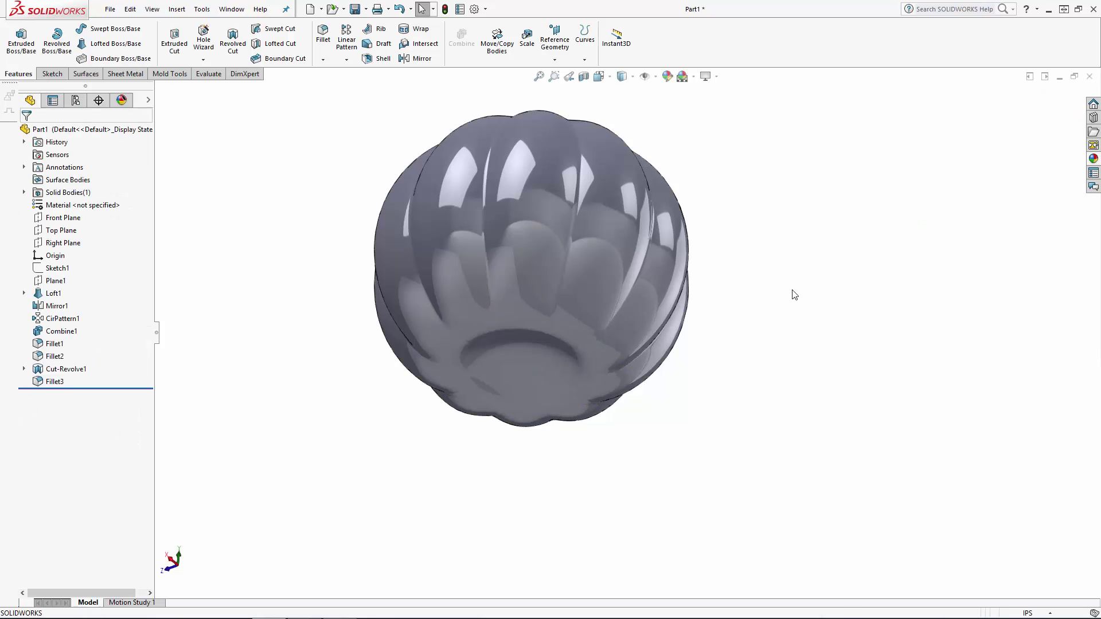
middle_click_drag(795, 295, 807, 489)
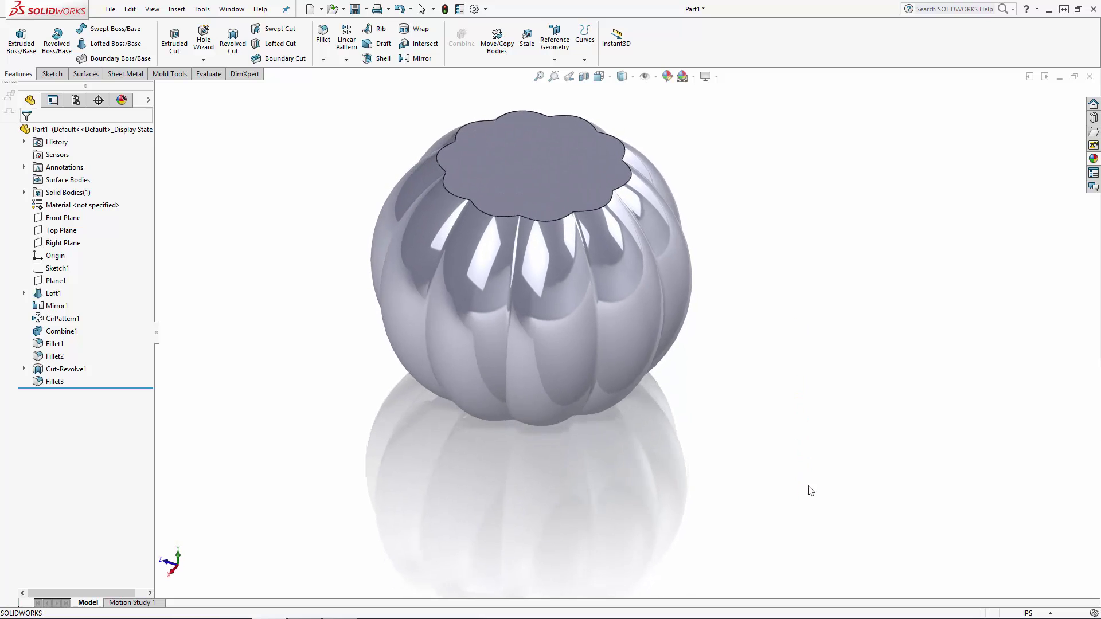
- Start a new sketch on the jar's flat top face, viewed normal to it
scroll(704, 246, "up", 3)
scroll(674, 193, "down", 3)
left_click(514, 240)
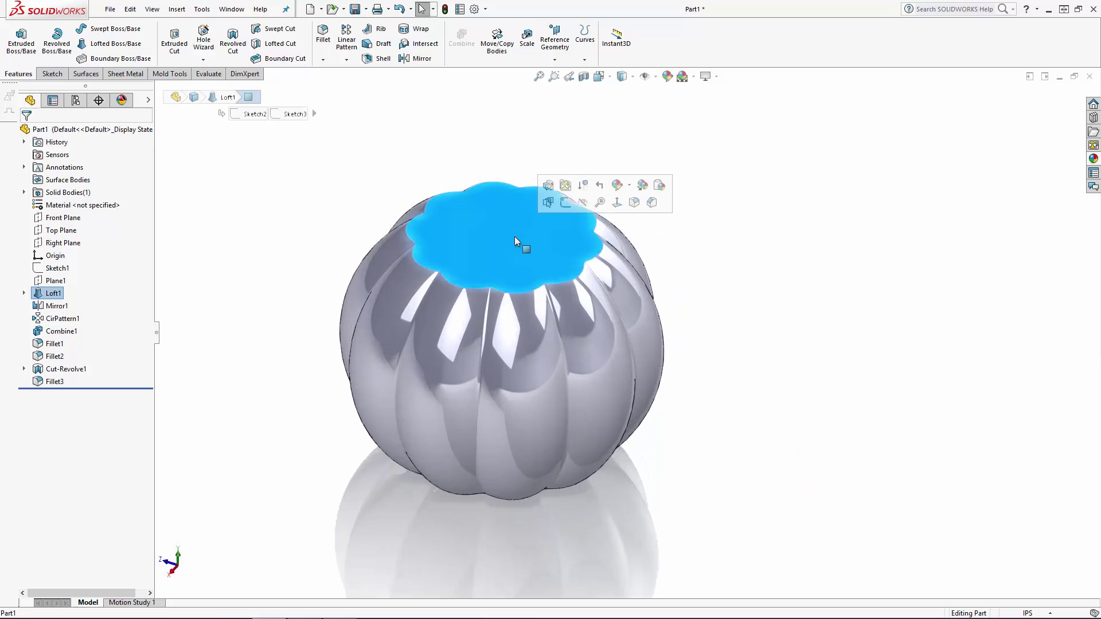
left_click(566, 205)
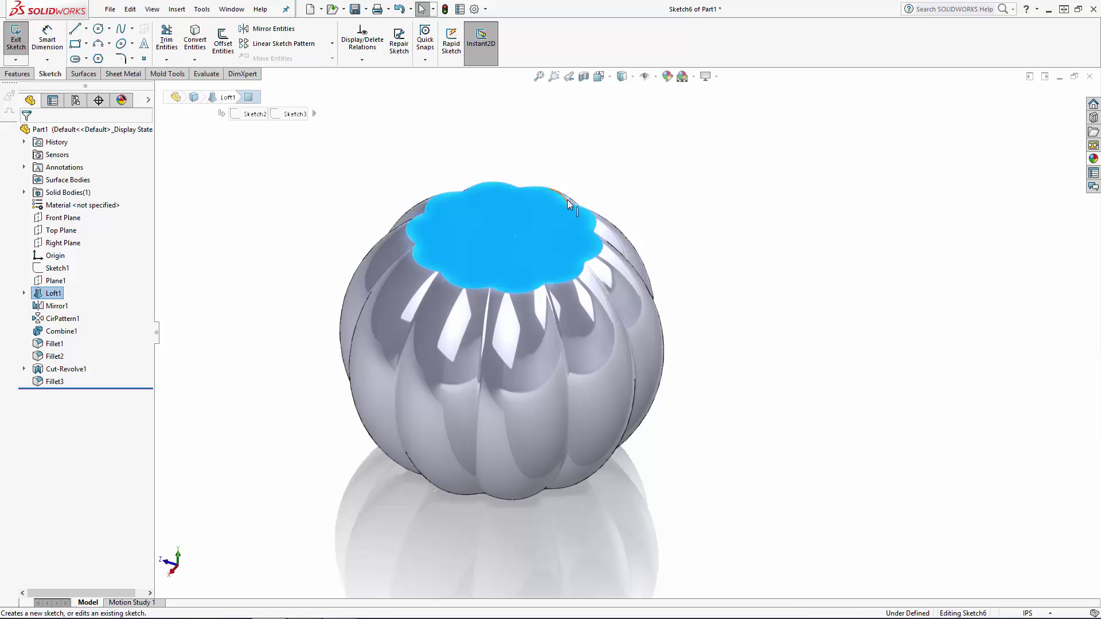
left_click(639, 98)
left_click(665, 135)
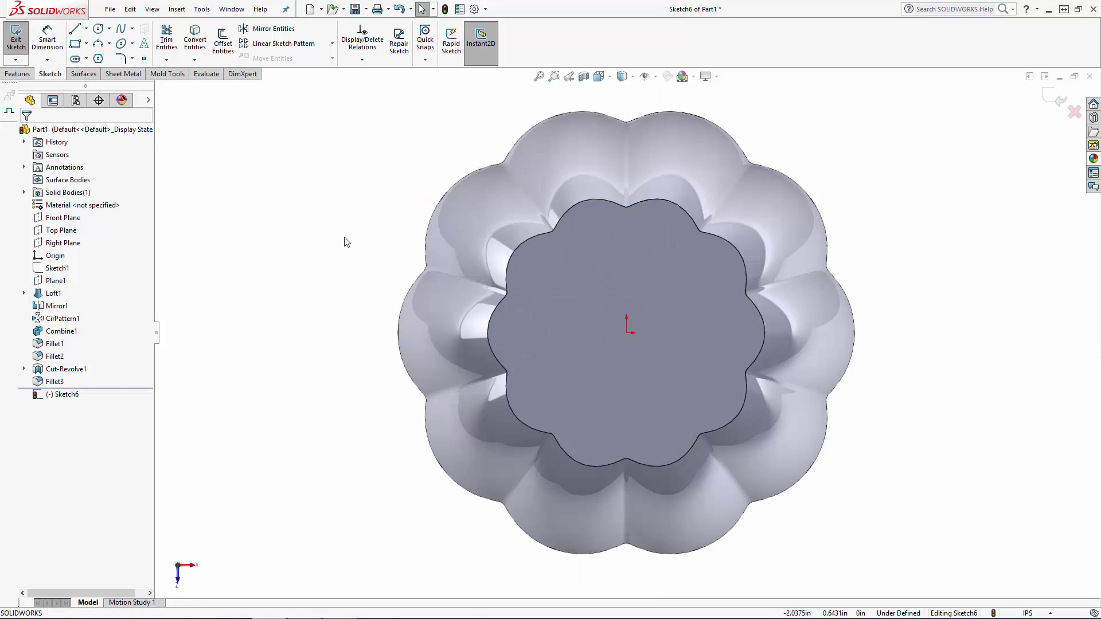
- Draw a circle centred on the origin and dimension its diameter to 1.38 in
left_click(98, 28)
left_click(627, 333)
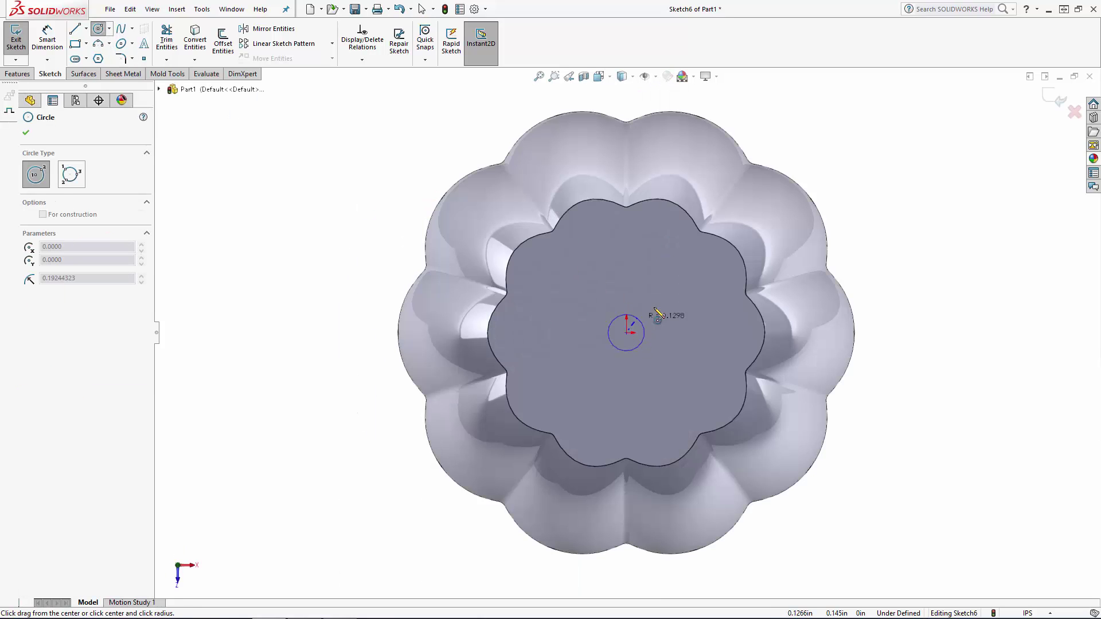
left_click(720, 338)
key("Escape")
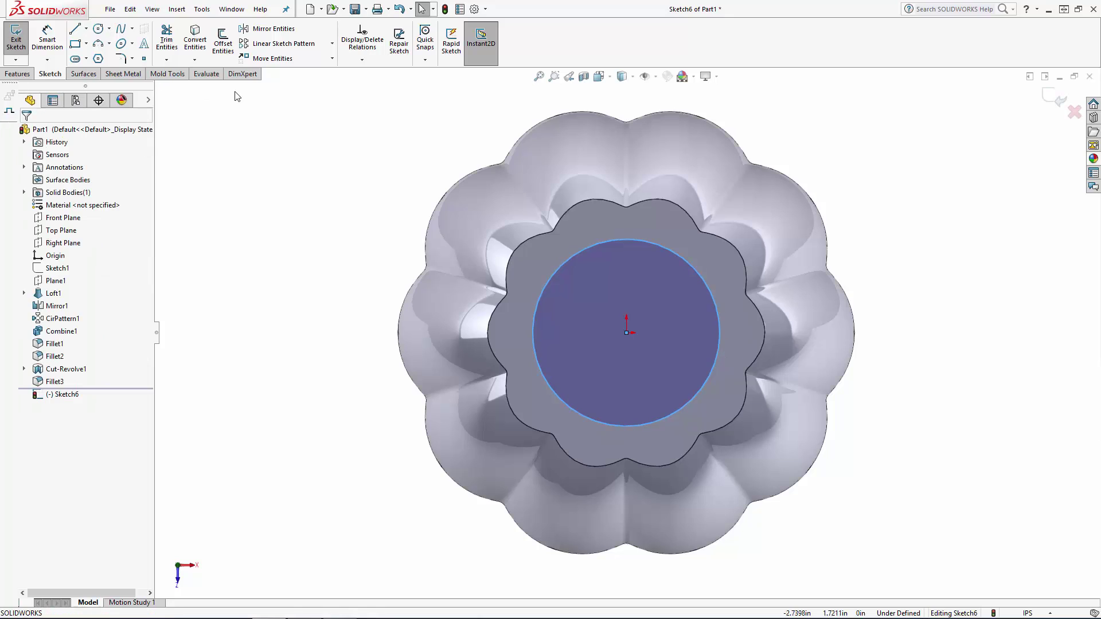
left_click(47, 32)
left_click(351, 323)
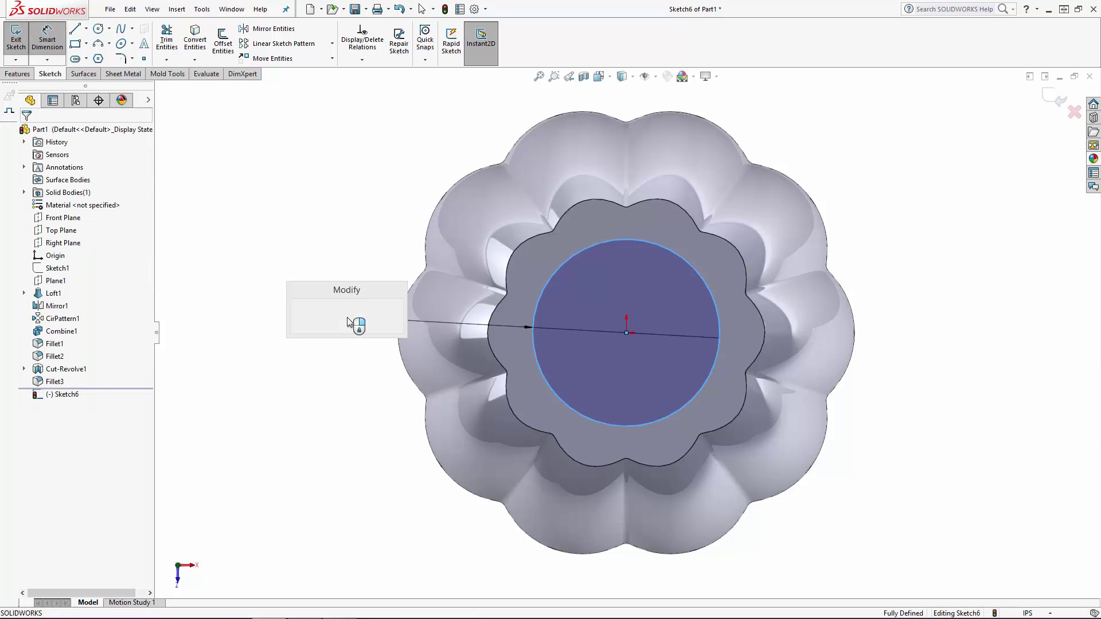
type("1.38")
key("Return")
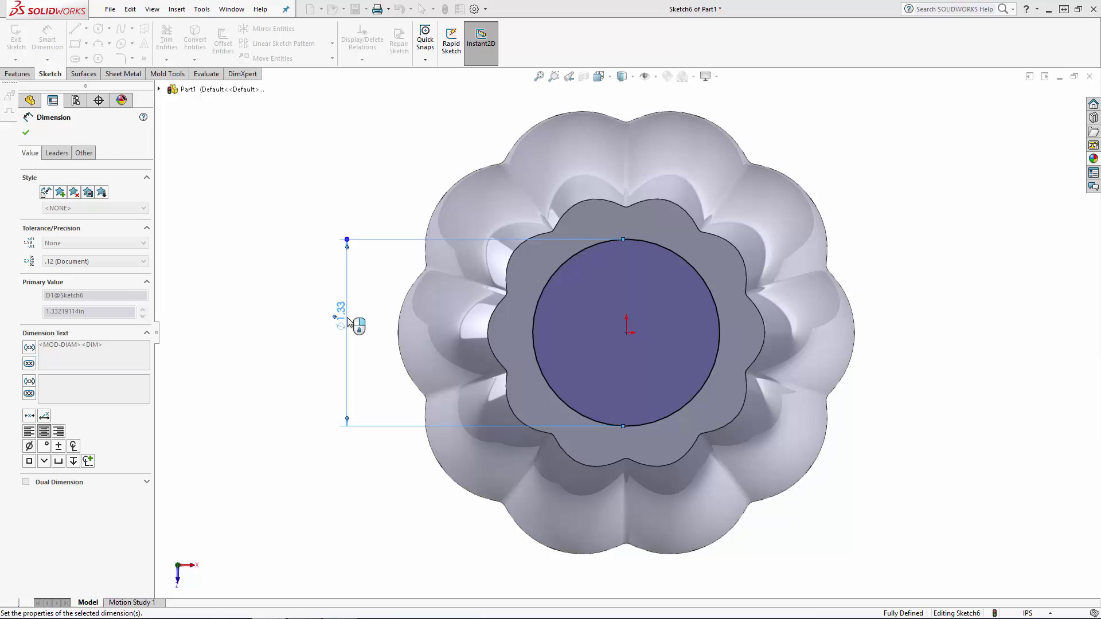
key("Escape")
key("ctrl+shift+z")
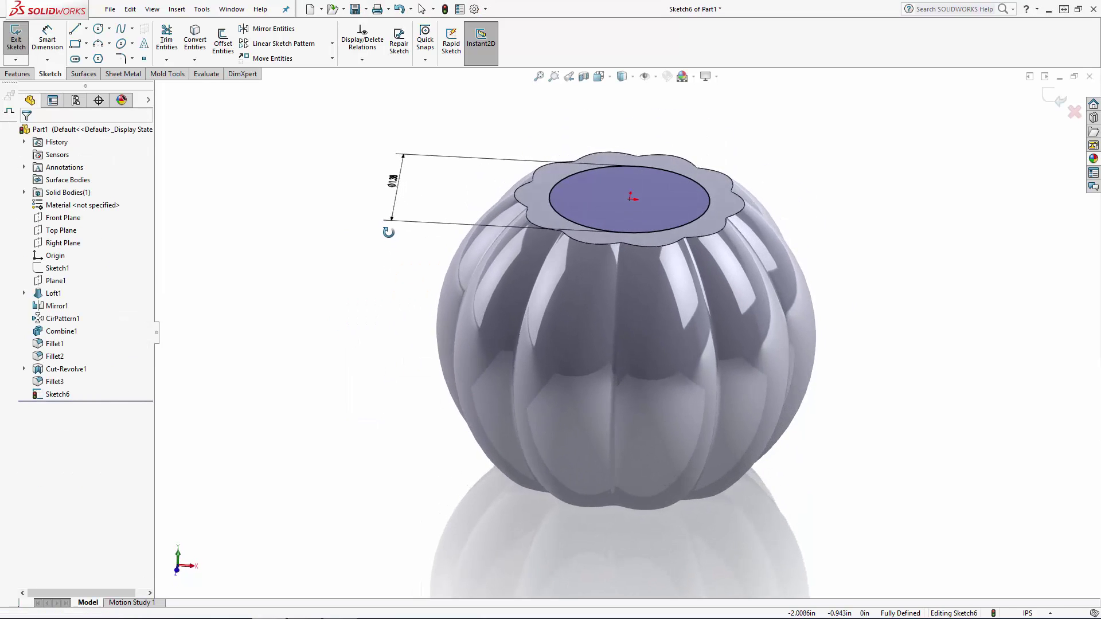
- Exit the sketch and extrude the circle 0.625 in Blind as the neck
left_click(1056, 99)
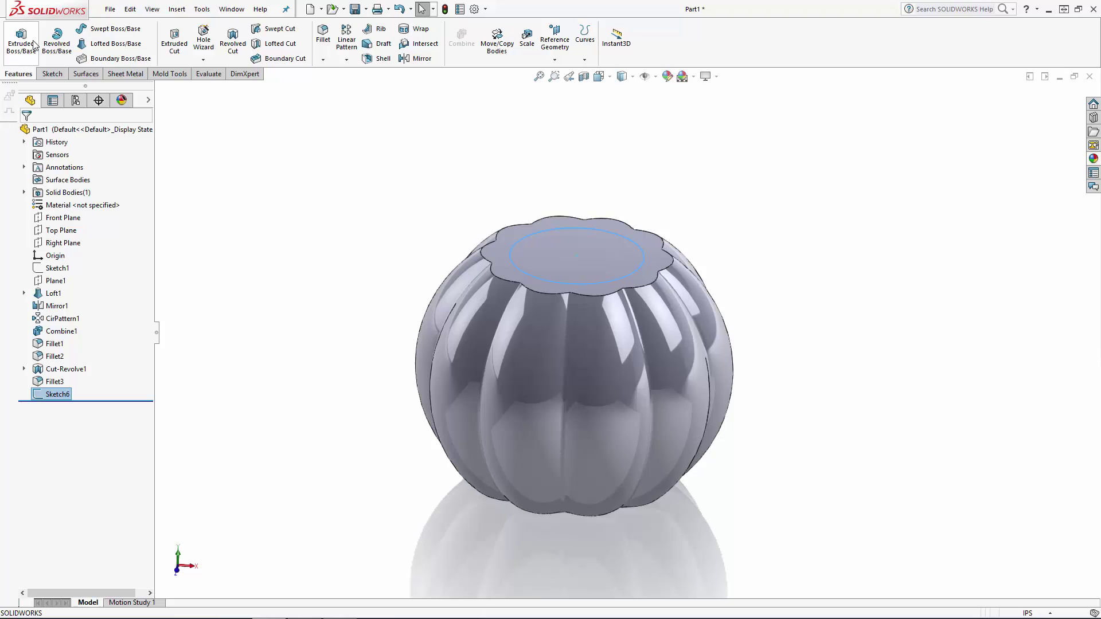
left_click(21, 42)
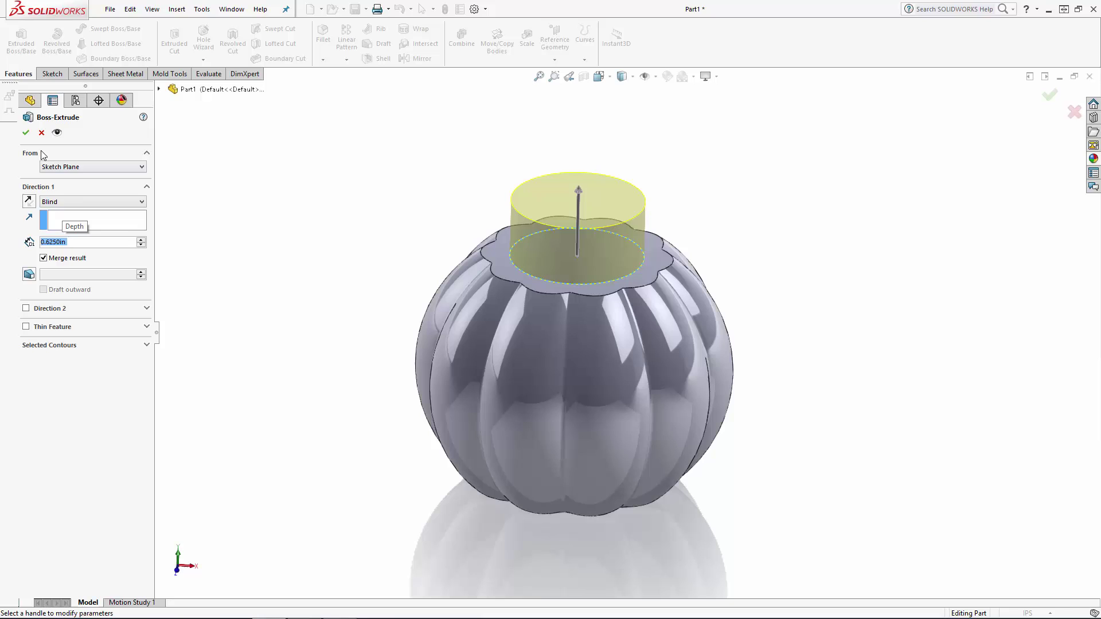
key("Return")
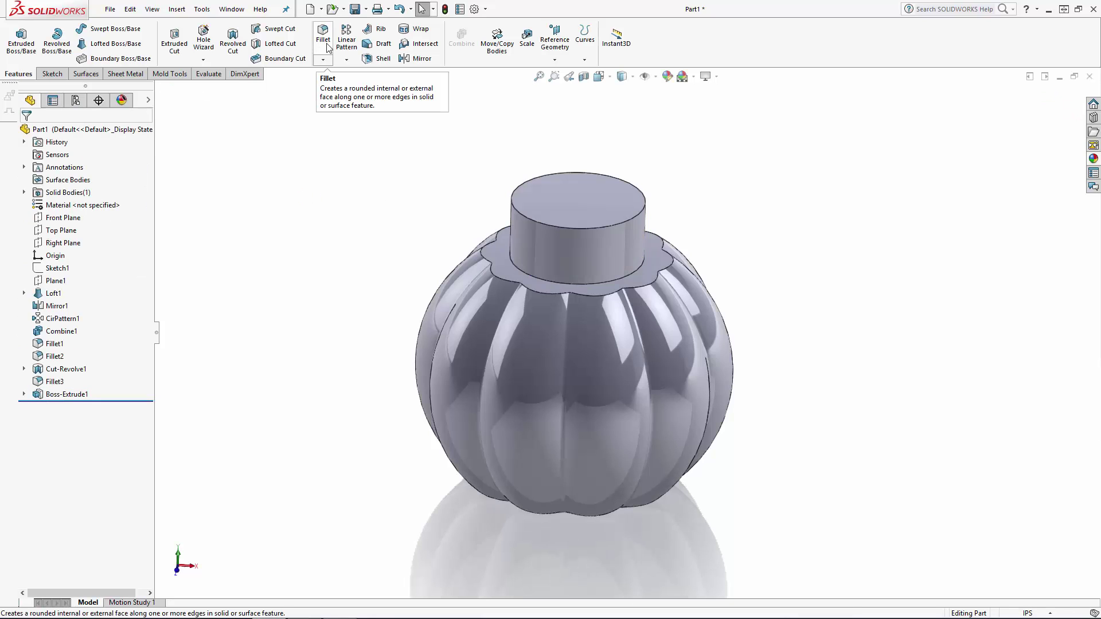
- Apply a multi-radius fillet to the lobed top edge and neck base, one edge at 1/16 in
left_click(328, 47)
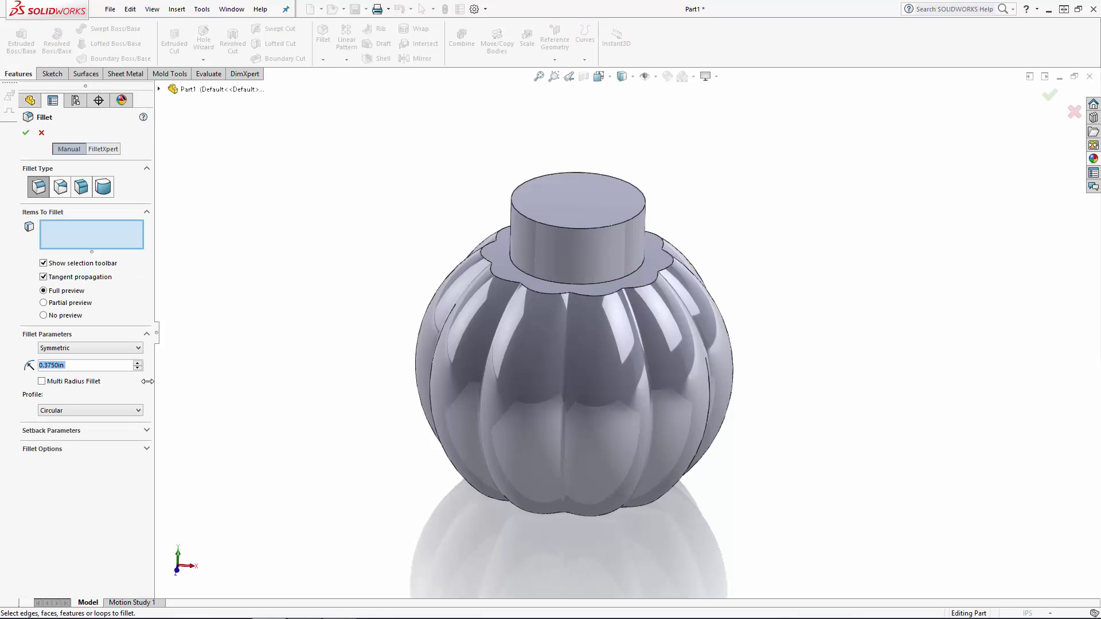
left_click(41, 382)
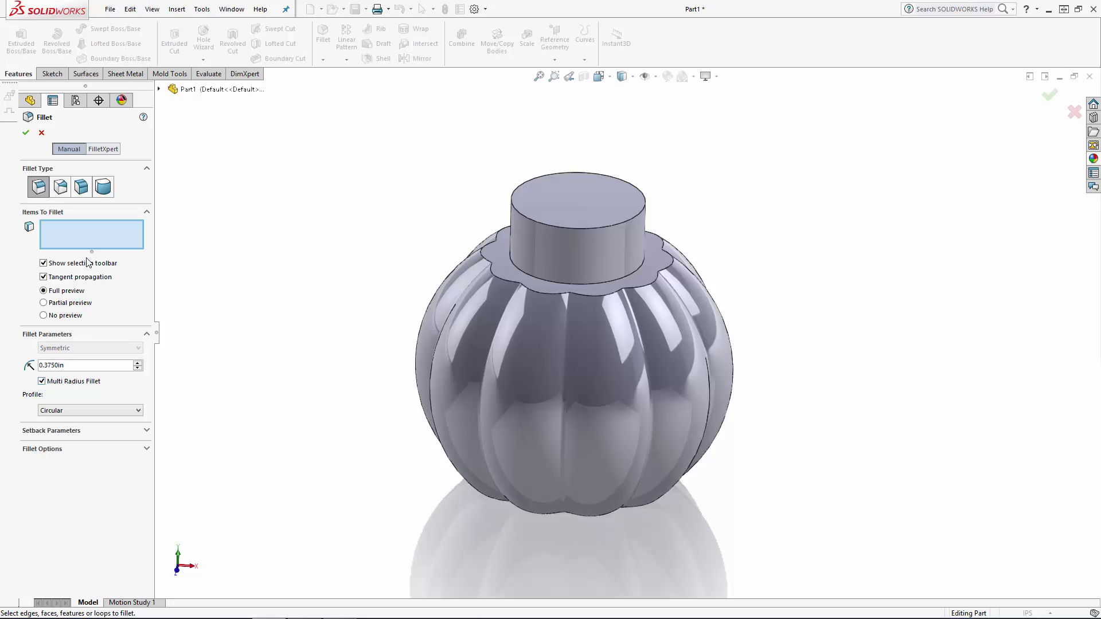
left_click(91, 238)
left_click(494, 276)
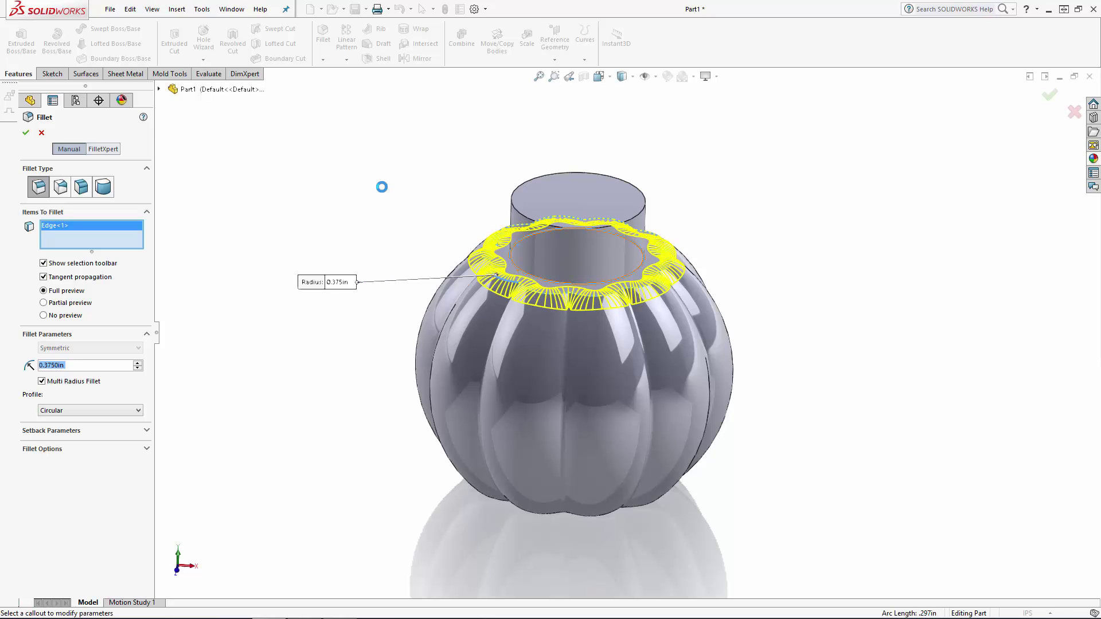
left_click_drag(315, 278, 300, 218)
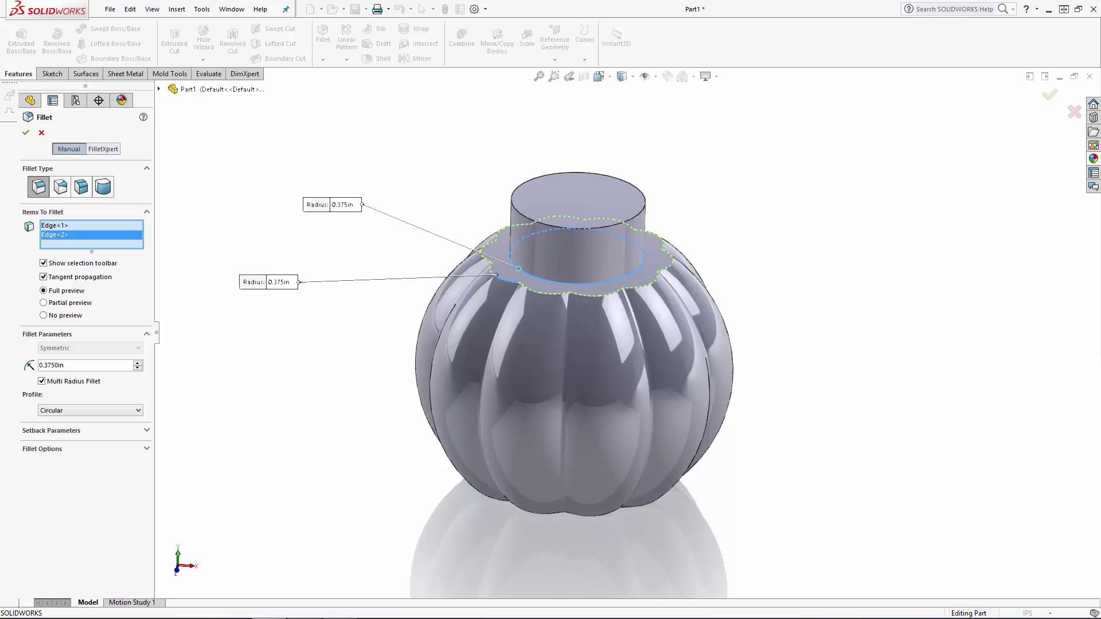
left_click(344, 205)
type("1/16")
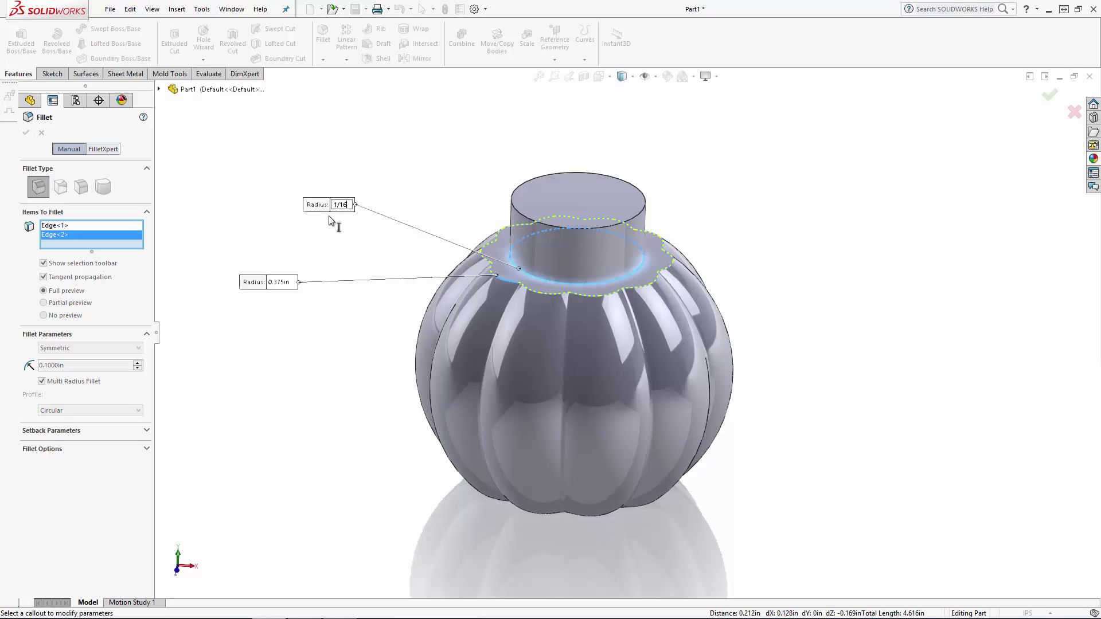
key("Return")
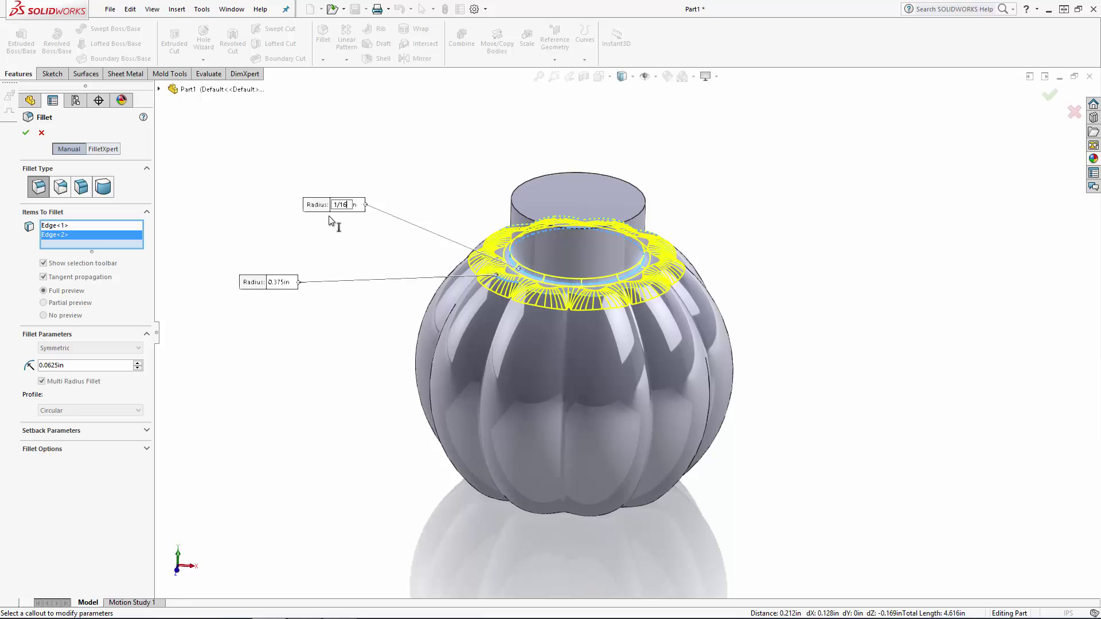